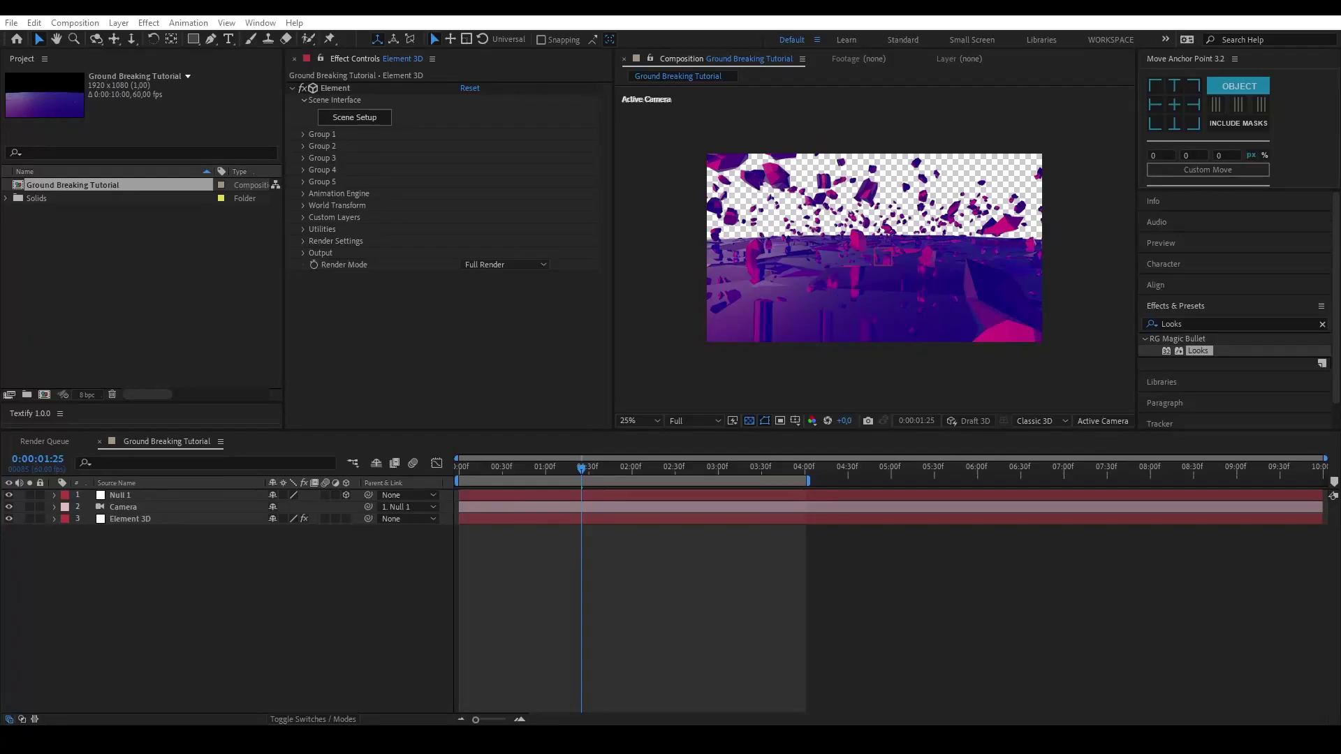
Reorder the timeline group so that the Ground Breaking Tutorial composition comes before the Render Queue.
{"action": "left_click", "coordinate": [242, 581]}
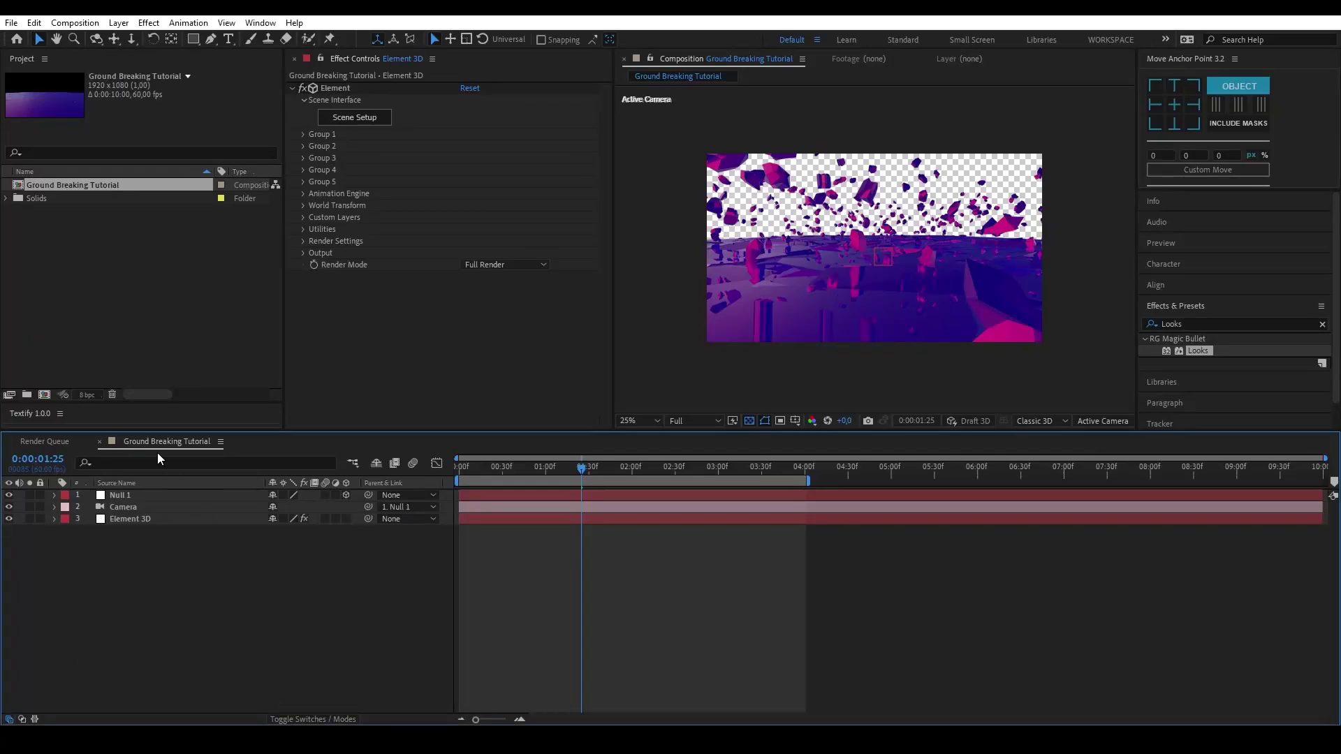
{"action": "left_click_drag", "start_coordinate": [157, 451], "coordinate": [47, 444]}
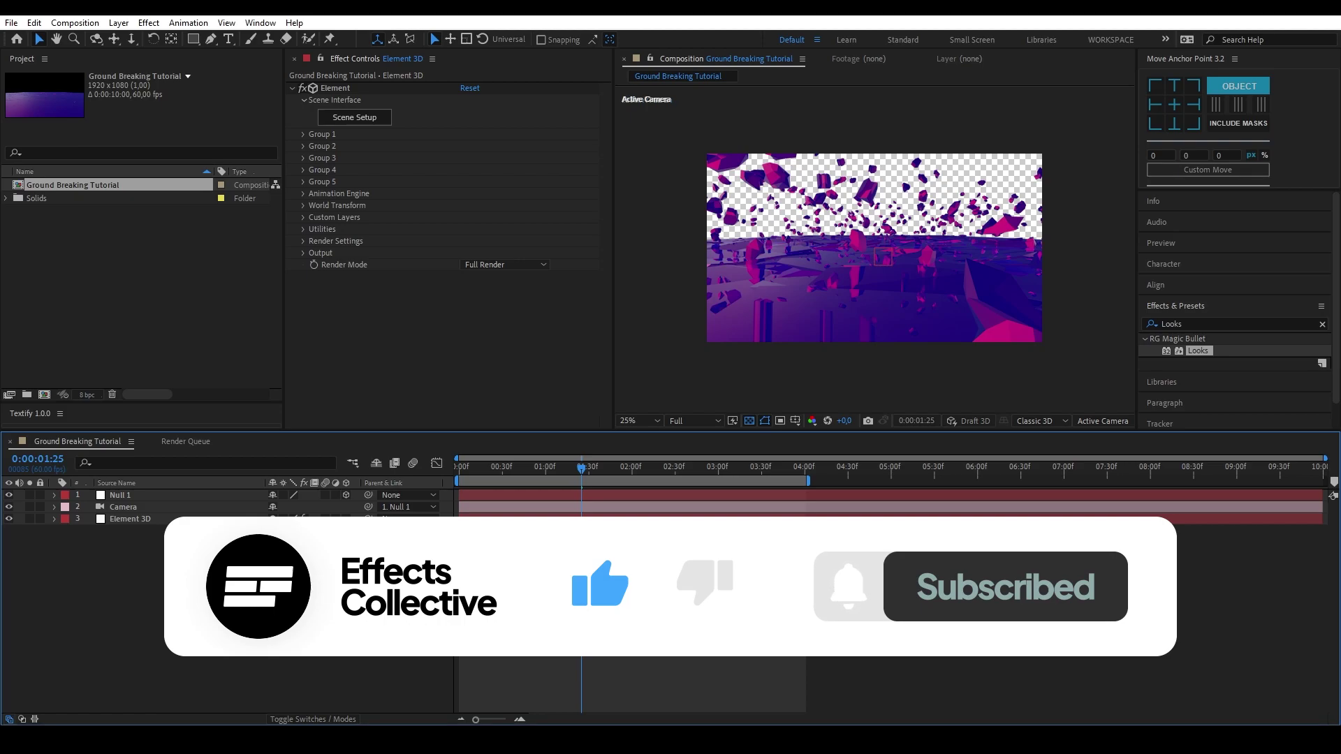
{"action": "right_click", "coordinate": [331, 651]}
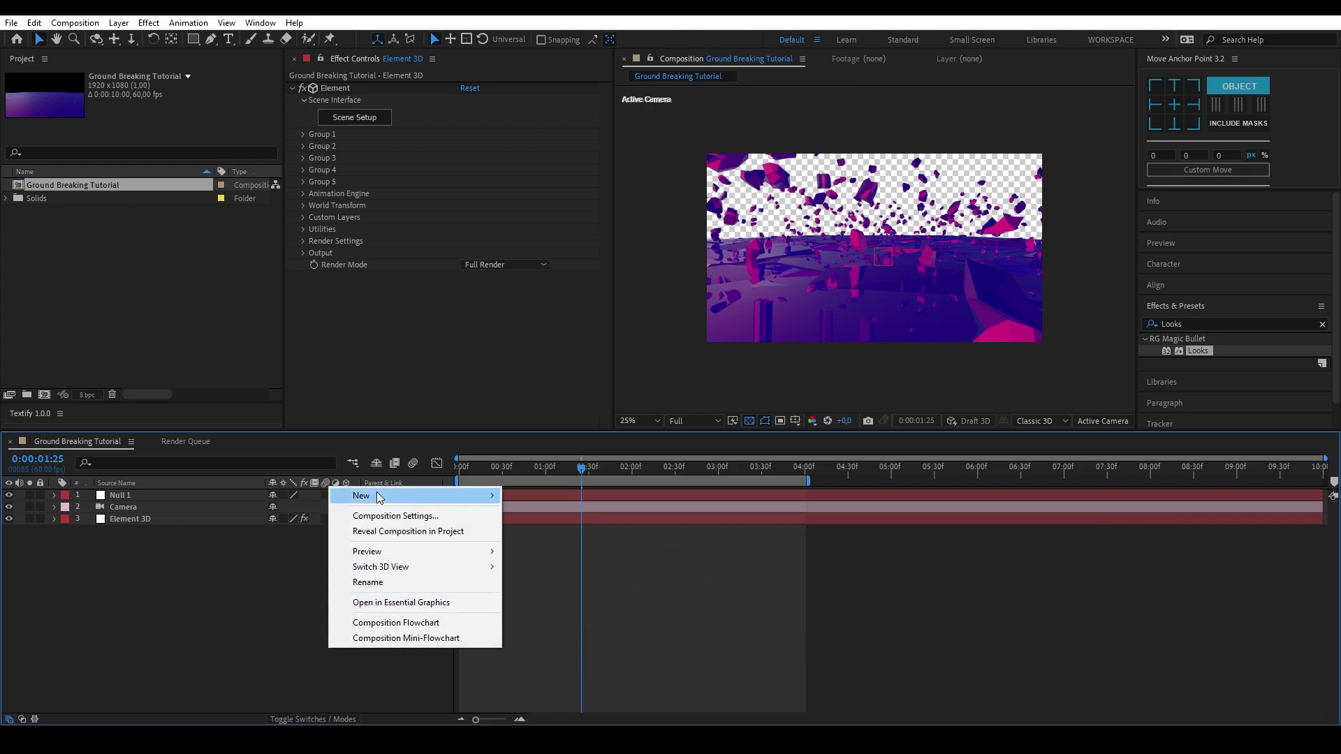
{"action": "mouse_move", "coordinate": [381, 496]}
{"action": "left_click", "coordinate": [534, 531]}
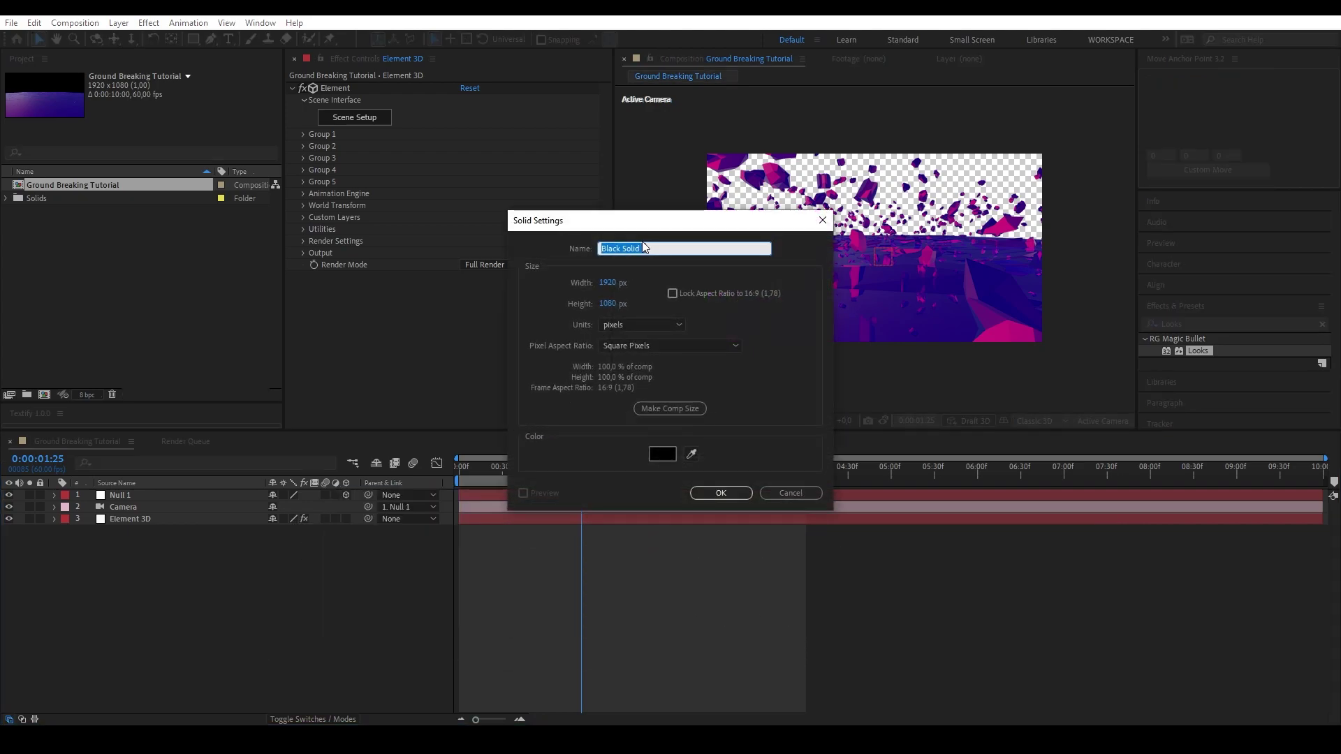
{"action": "key", "text": "Escape"}
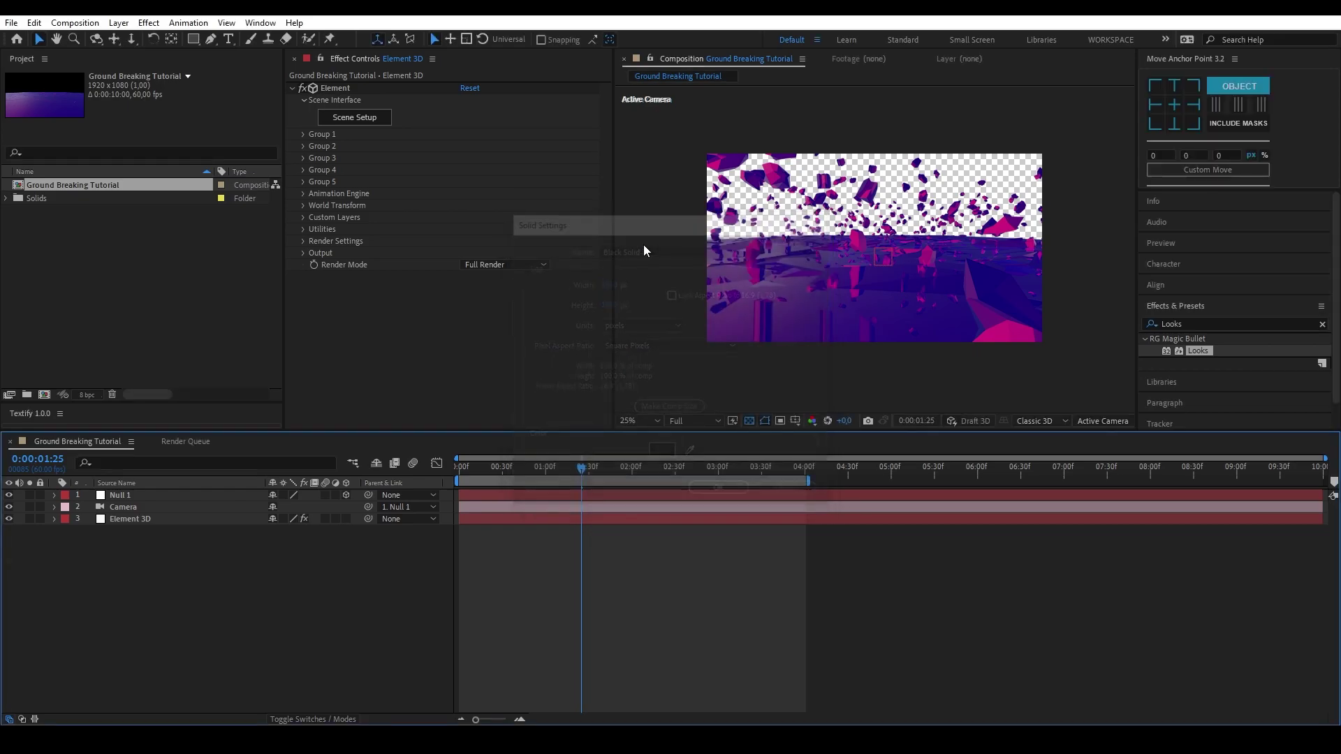
Create a black 1920 x 1080 solid named Background and place it below the Element 3D layer.
{"action": "key", "text": "ctrl+y"}
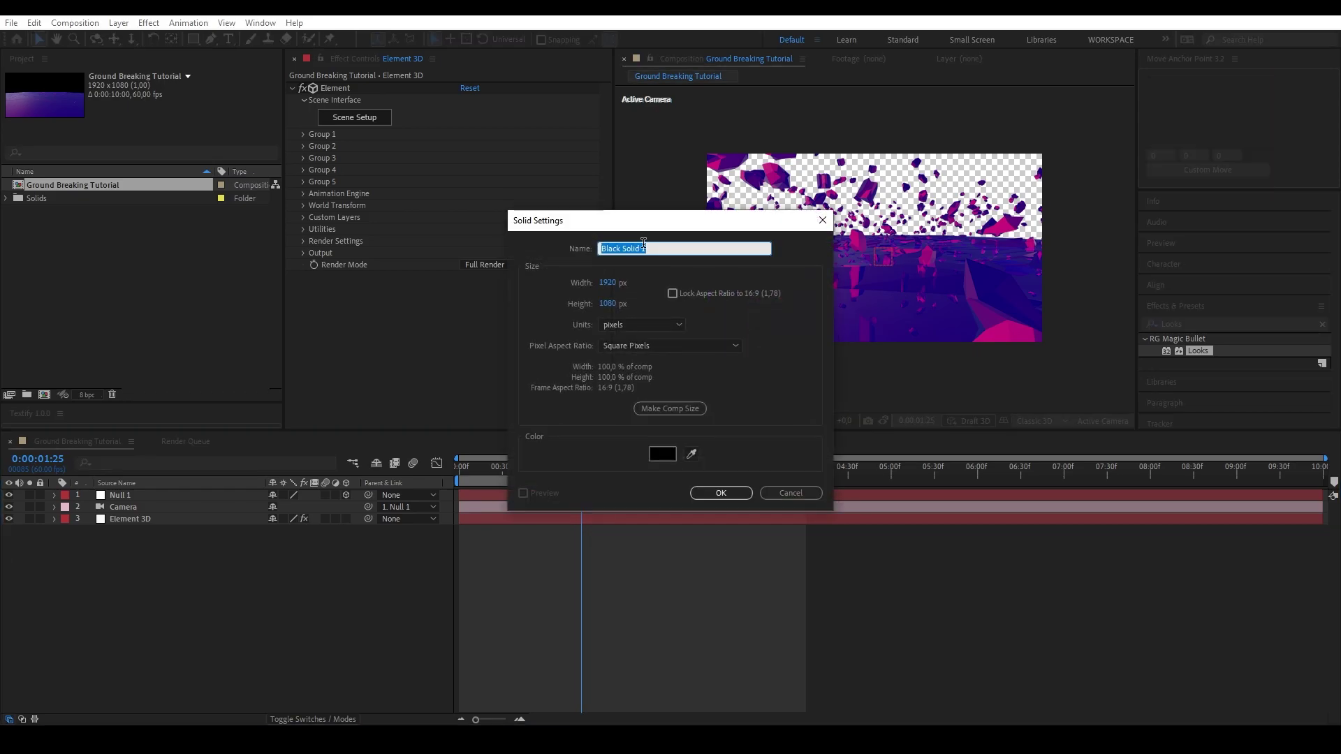
{"action": "type", "text": "Backggro"}
{"action": "key", "text": "BackSpace"}
{"action": "key", "text": "BackSpace"}
{"action": "key", "text": "BackSpace"}
{"action": "type", "text": "round"}
{"action": "left_click", "coordinate": [720, 492]}
{"action": "left_click_drag", "start_coordinate": [169, 493], "coordinate": [165, 538]}
{"action": "left_click", "coordinate": [195, 562]}
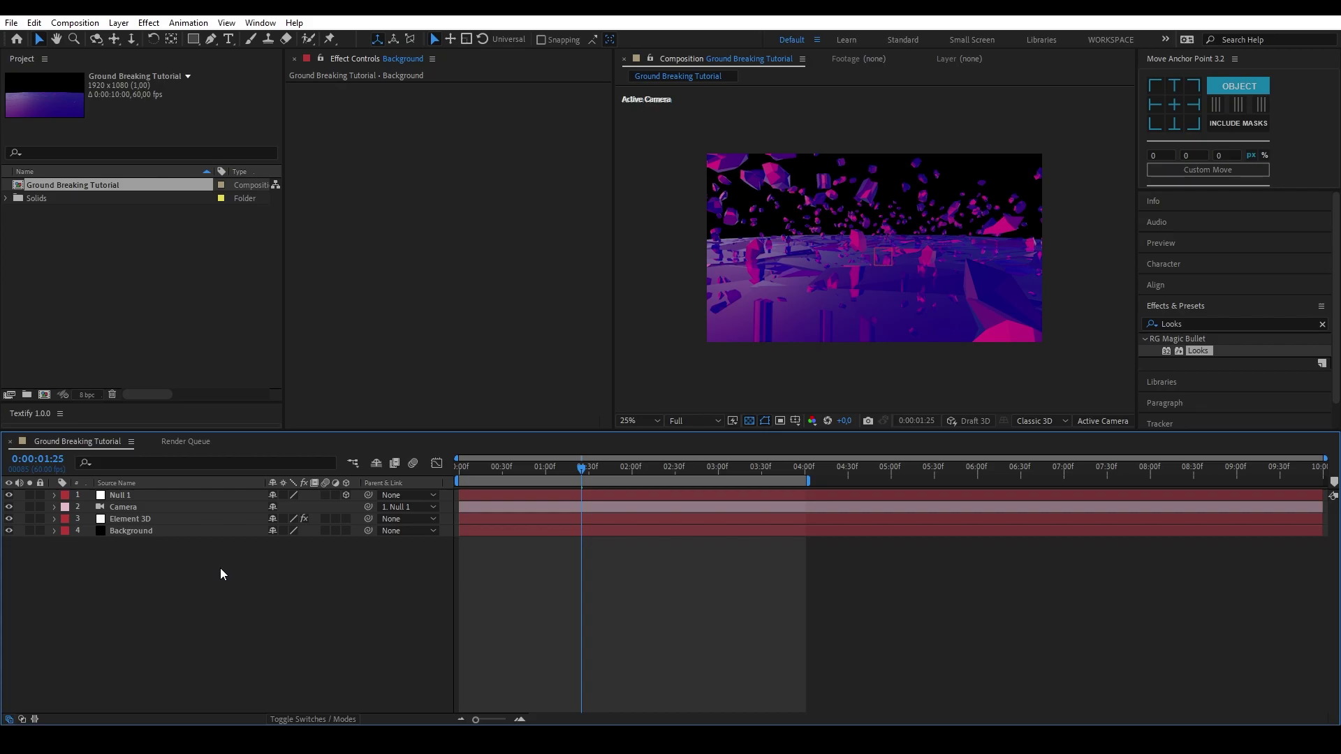
Enable fog in the Element 3D layer's render settings and set the fog opacity to 100%.
{"action": "left_click", "coordinate": [167, 519]}
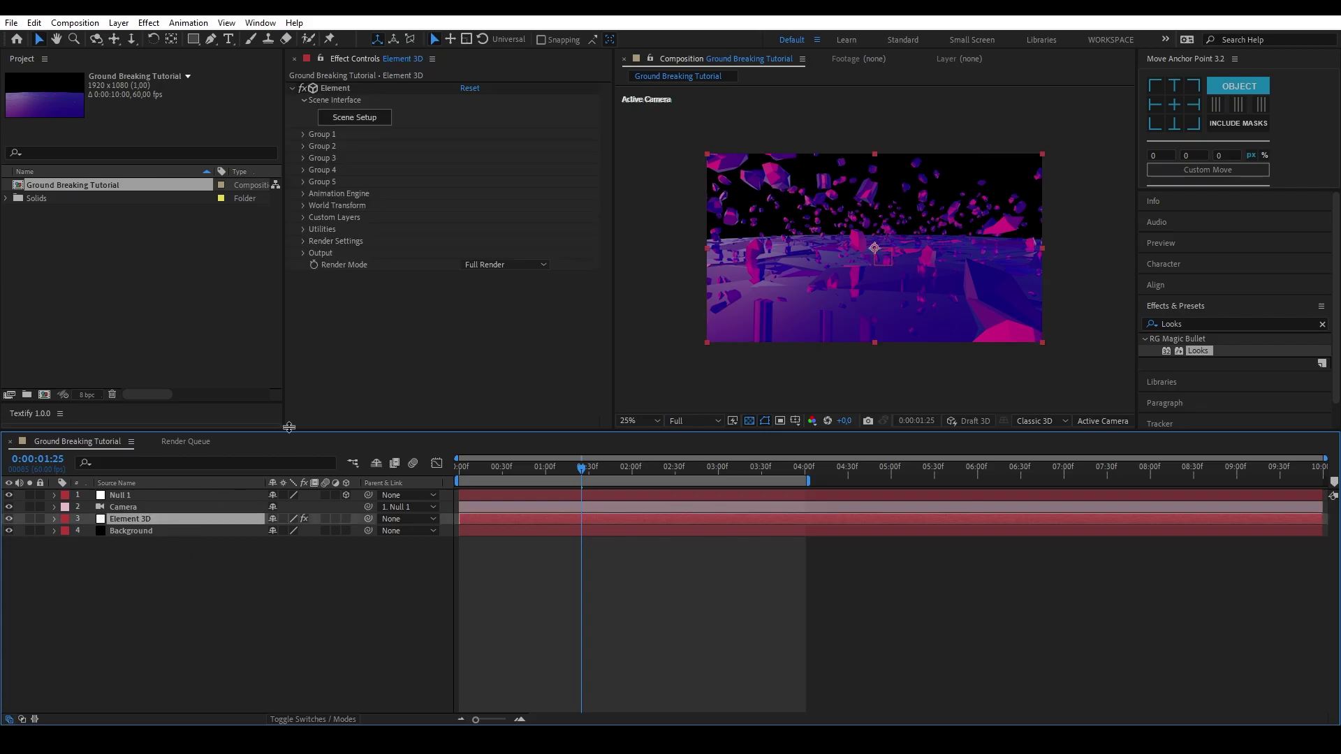
{"action": "left_click", "coordinate": [301, 241]}
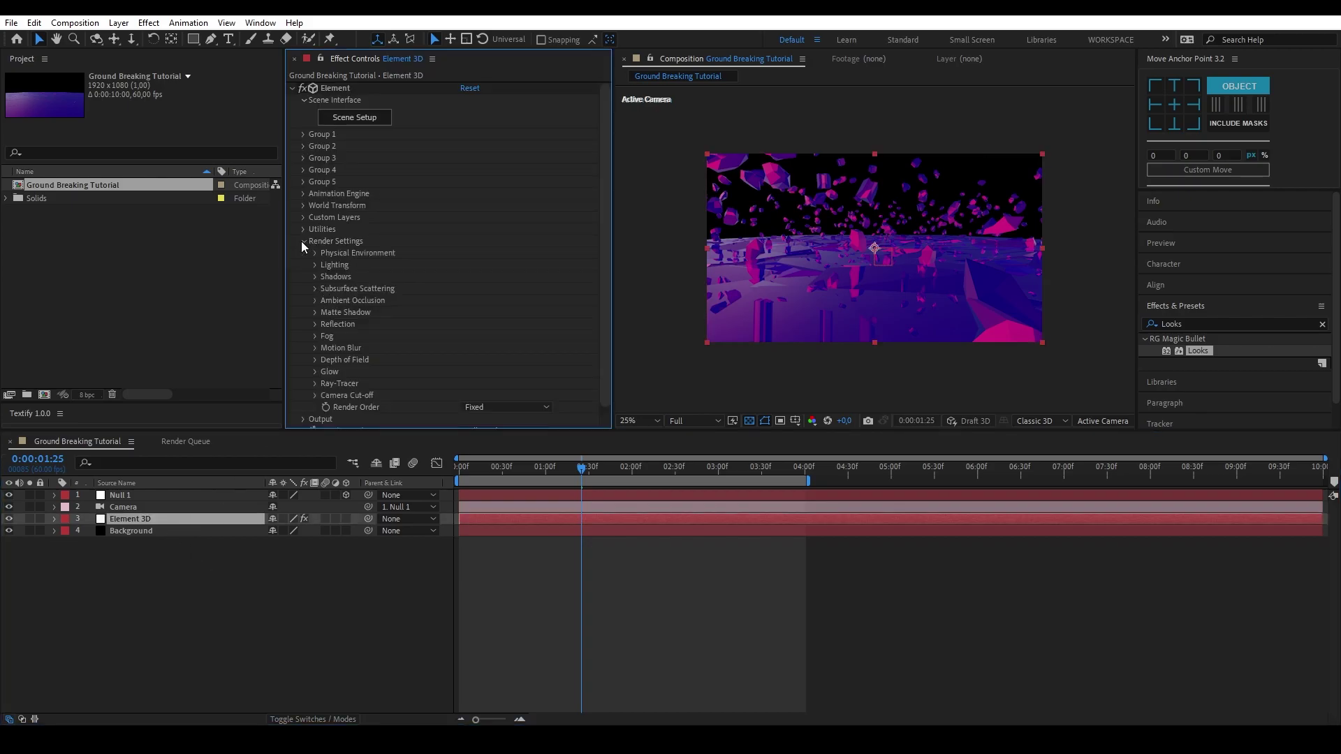
{"action": "left_click", "coordinate": [316, 335]}
{"action": "scroll", "coordinate": [388, 291], "scroll_direction": "down", "scroll_amount": 2}
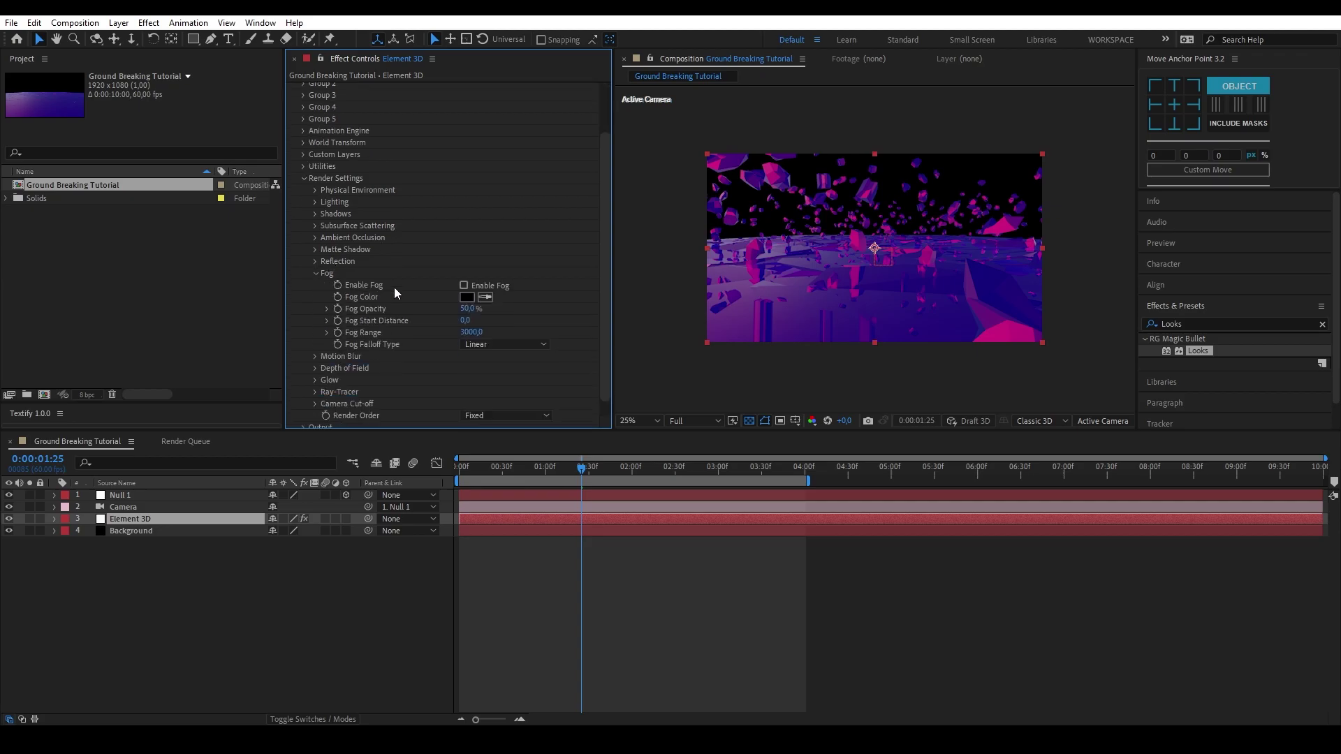
{"action": "left_click", "coordinate": [489, 285]}
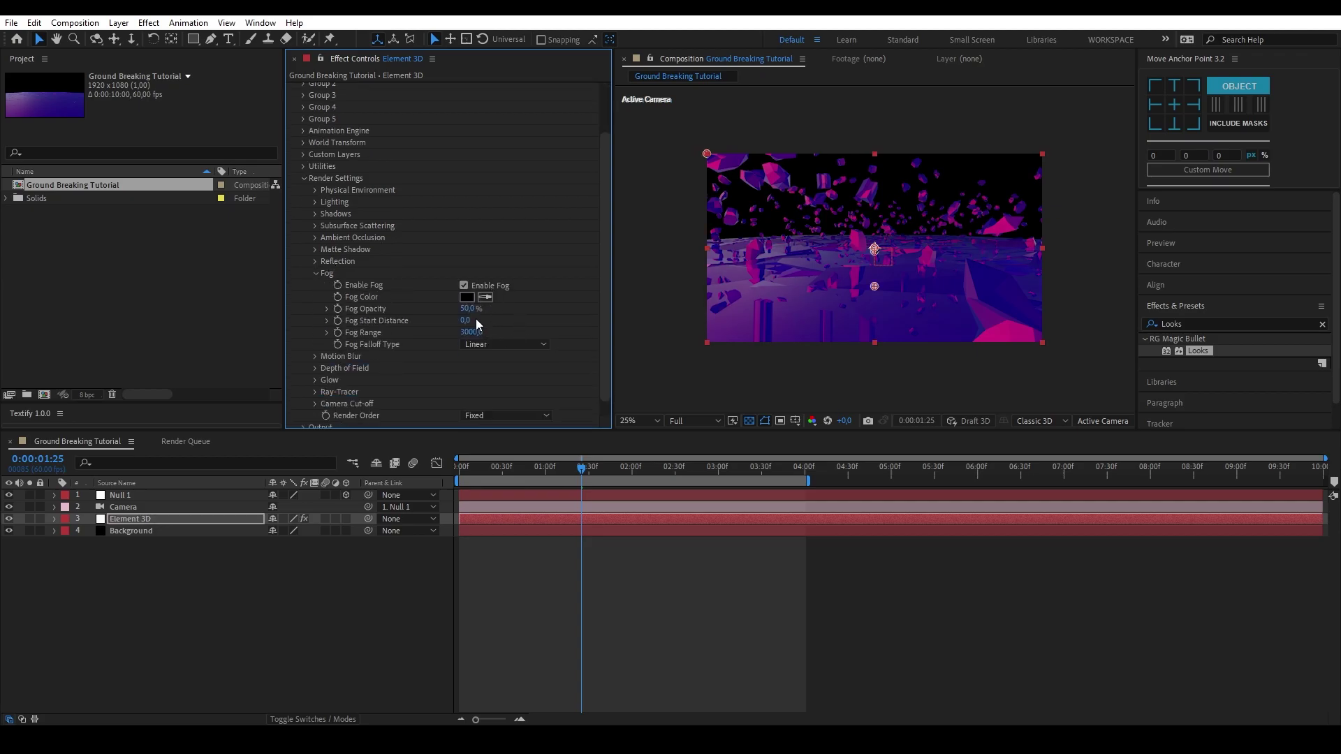
{"action": "left_click_drag", "start_coordinate": [471, 313], "coordinate": [618, 316]}
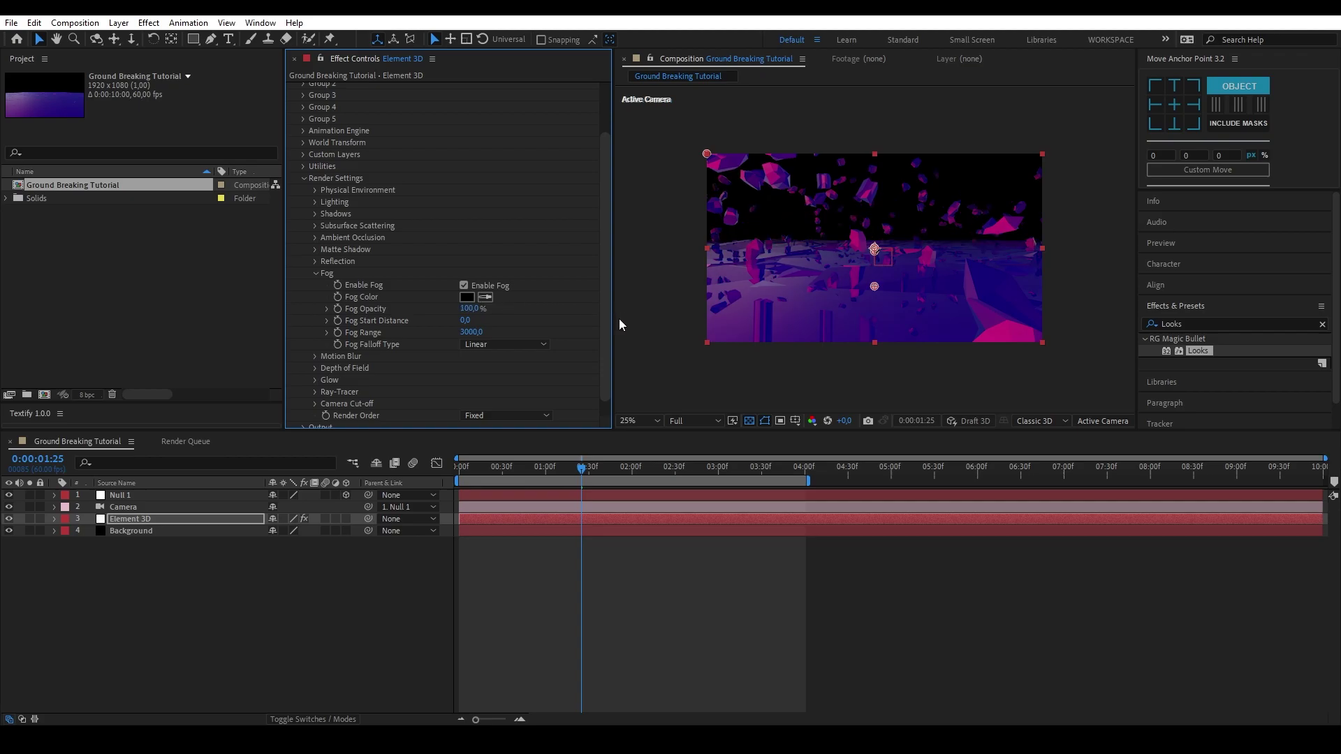
Set the fog start distance to 2000 and the fog range to 5000, then collapse the render settings.
{"action": "left_click", "coordinate": [466, 321]}
{"action": "type", "text": "2000"}
{"action": "key", "text": "Tab"}
{"action": "type", "text": "5000"}
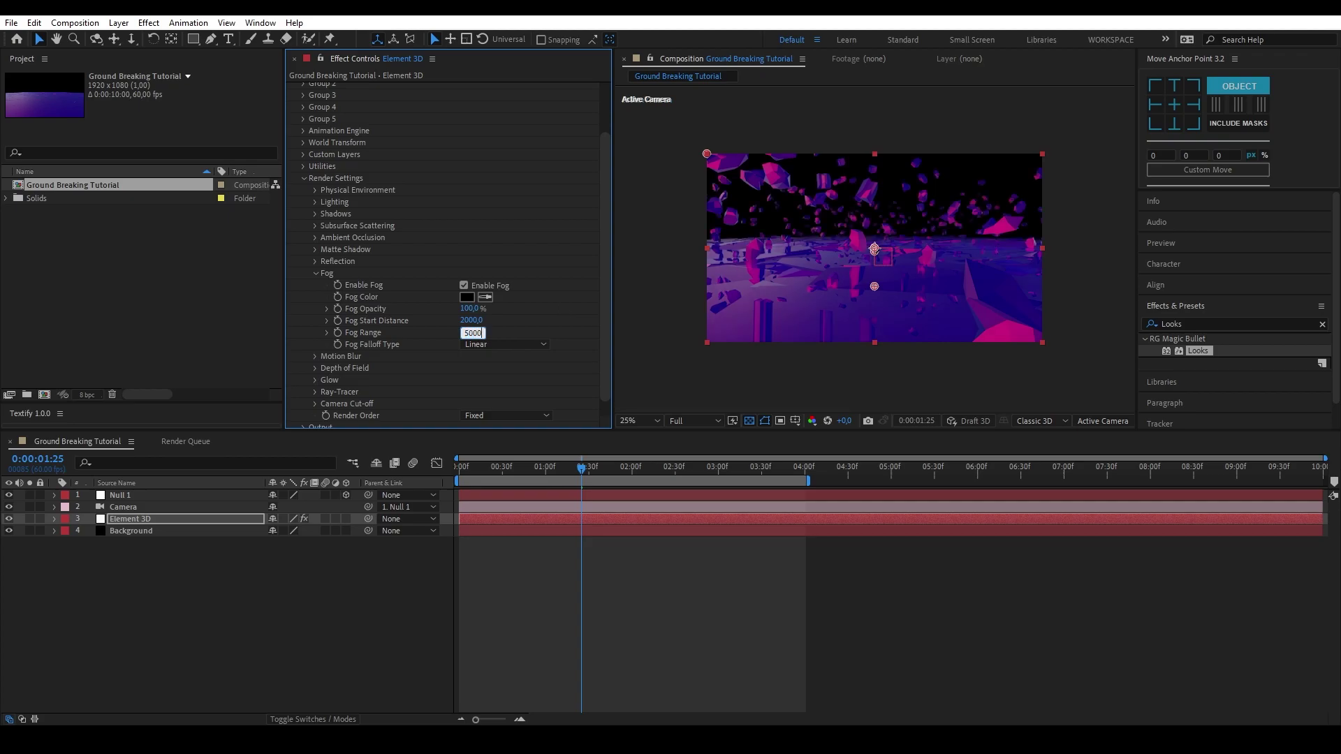
{"action": "key", "text": "Return"}
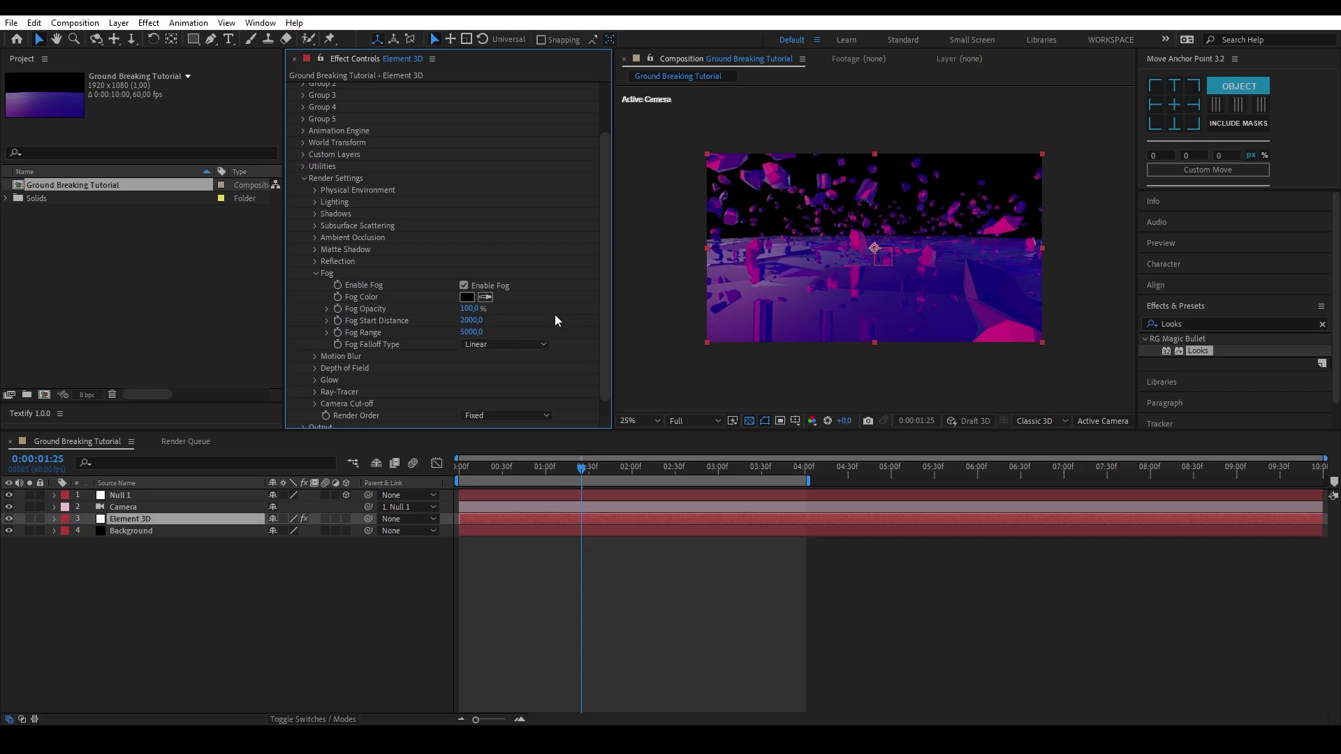
{"action": "left_click", "coordinate": [317, 273]}
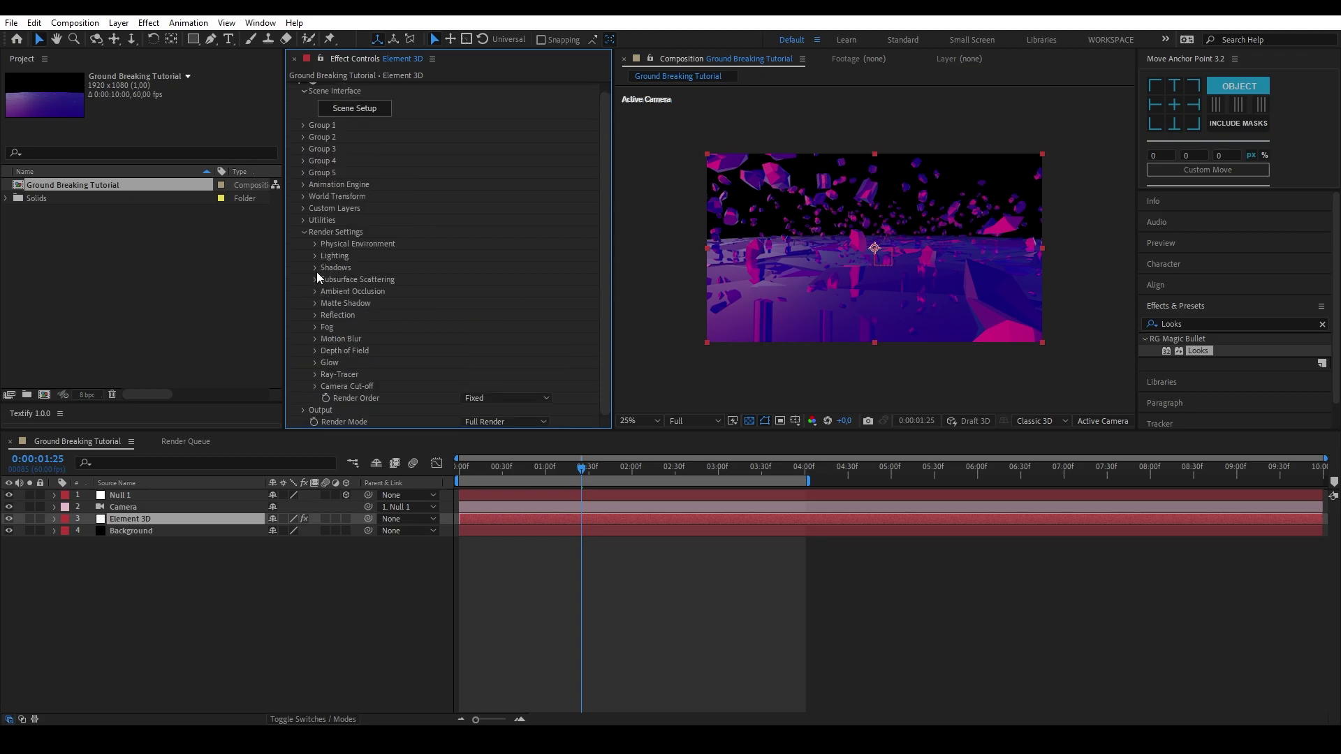
{"action": "left_click", "coordinate": [303, 232]}
{"action": "left_click", "coordinate": [251, 585]}
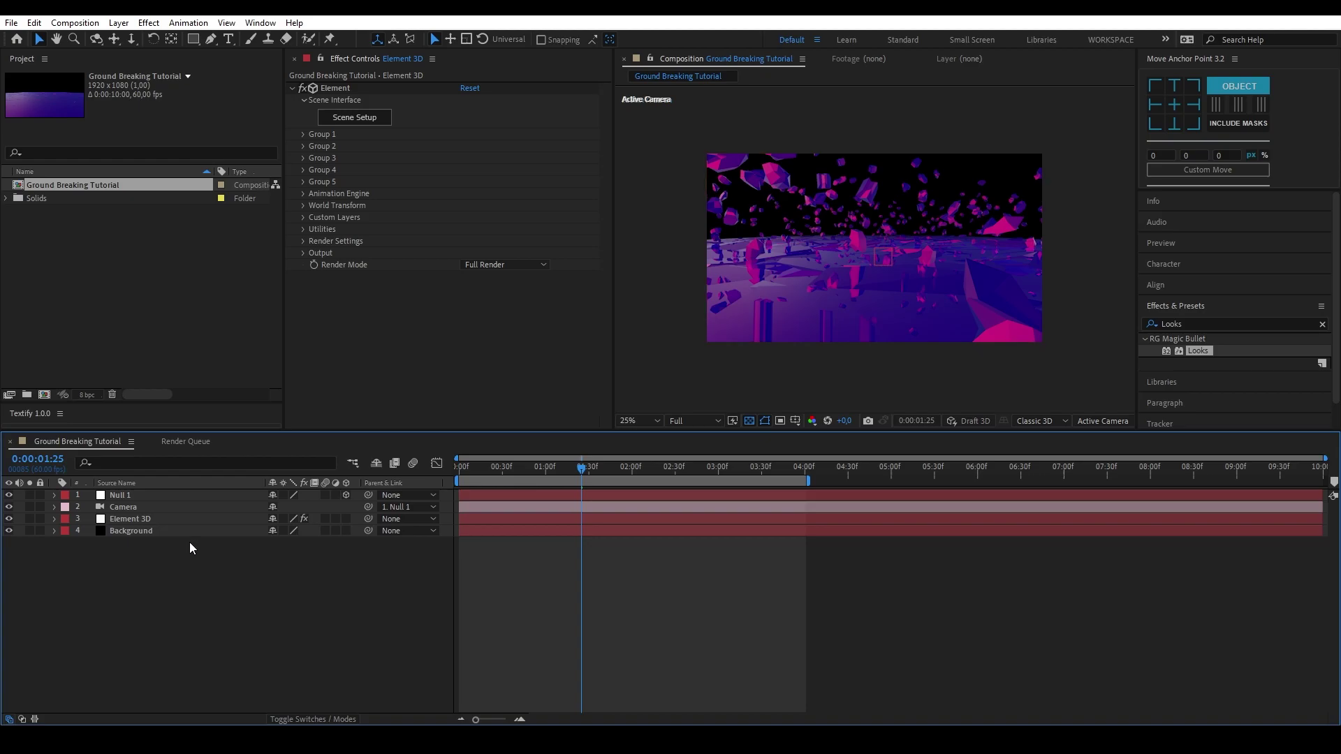
Reveal Null 1's position and add a Z Position keyframe of -4850 at the start of the composition.
{"action": "left_click", "coordinate": [200, 496]}
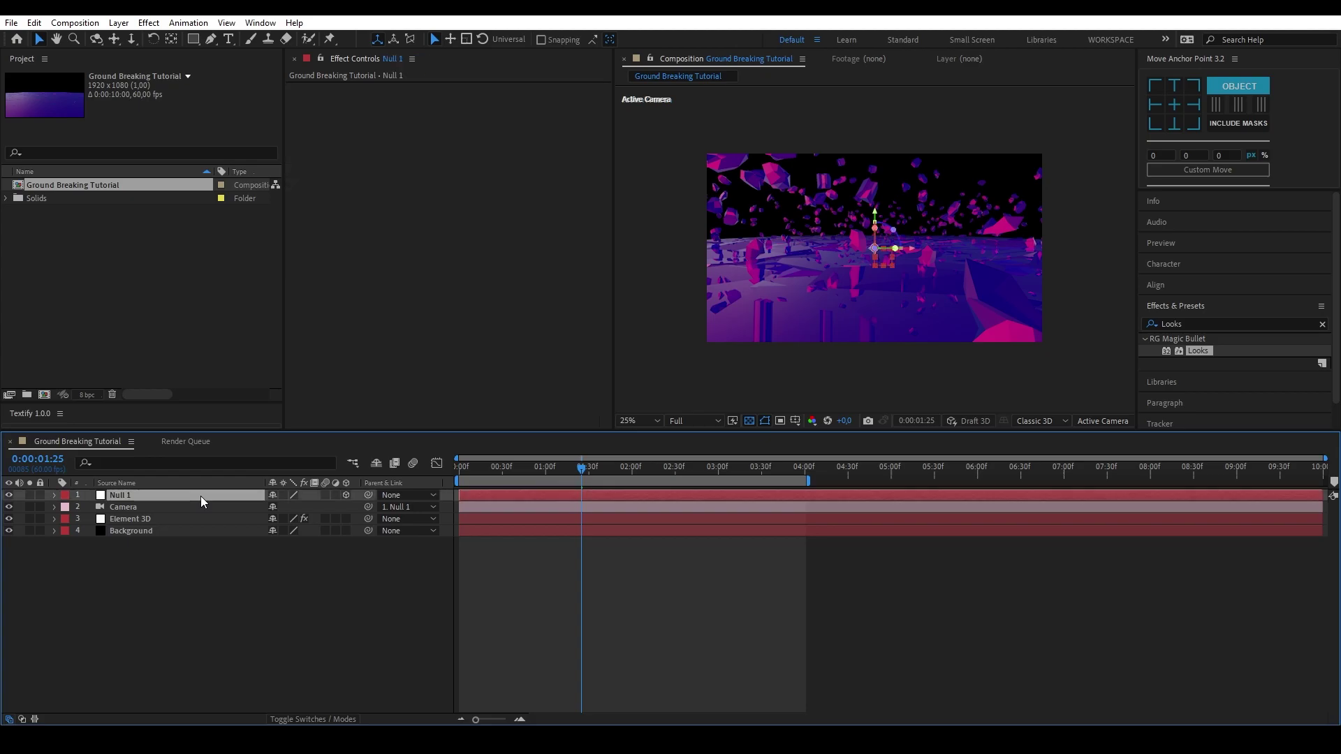
{"action": "key", "text": "p"}
{"action": "left_click_drag", "start_coordinate": [489, 466], "coordinate": [451, 468]}
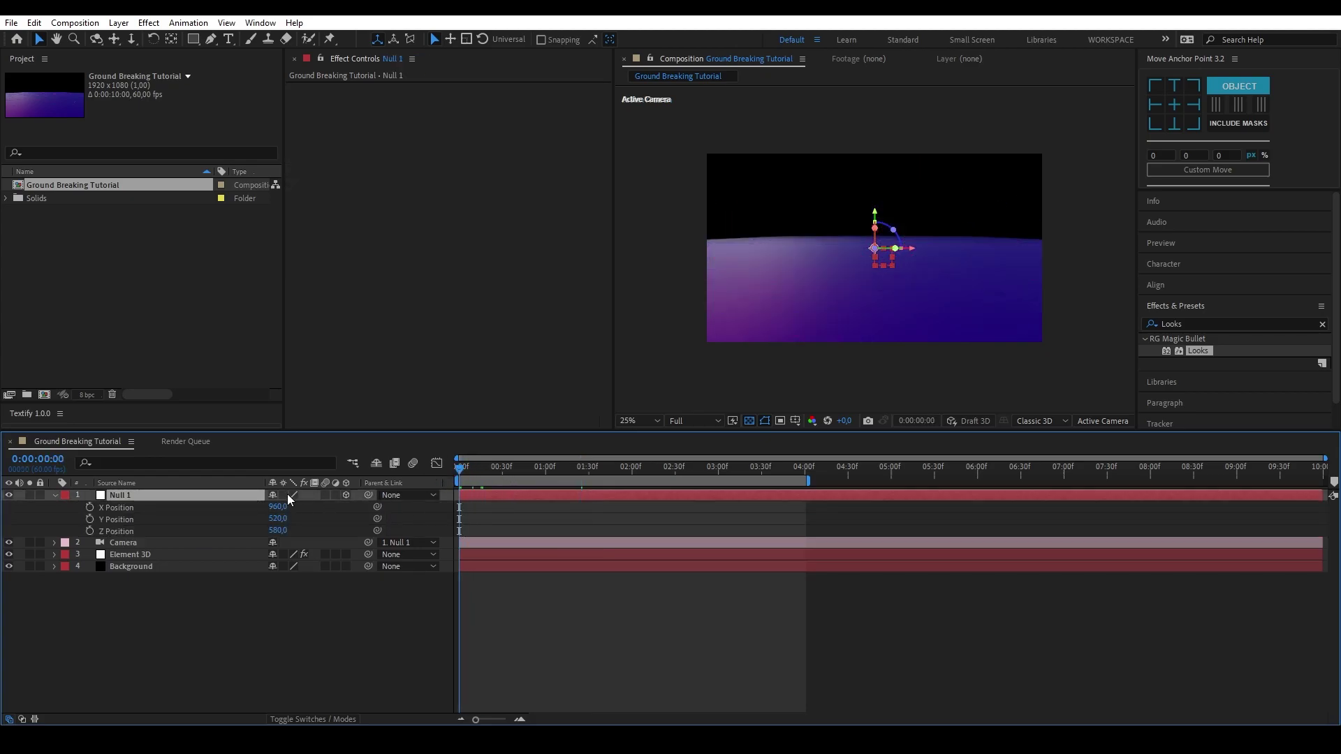
{"action": "left_click", "coordinate": [90, 531]}
{"action": "left_click_drag", "start_coordinate": [811, 466], "coordinate": [521, 518]}
{"action": "key", "text": "Home"}
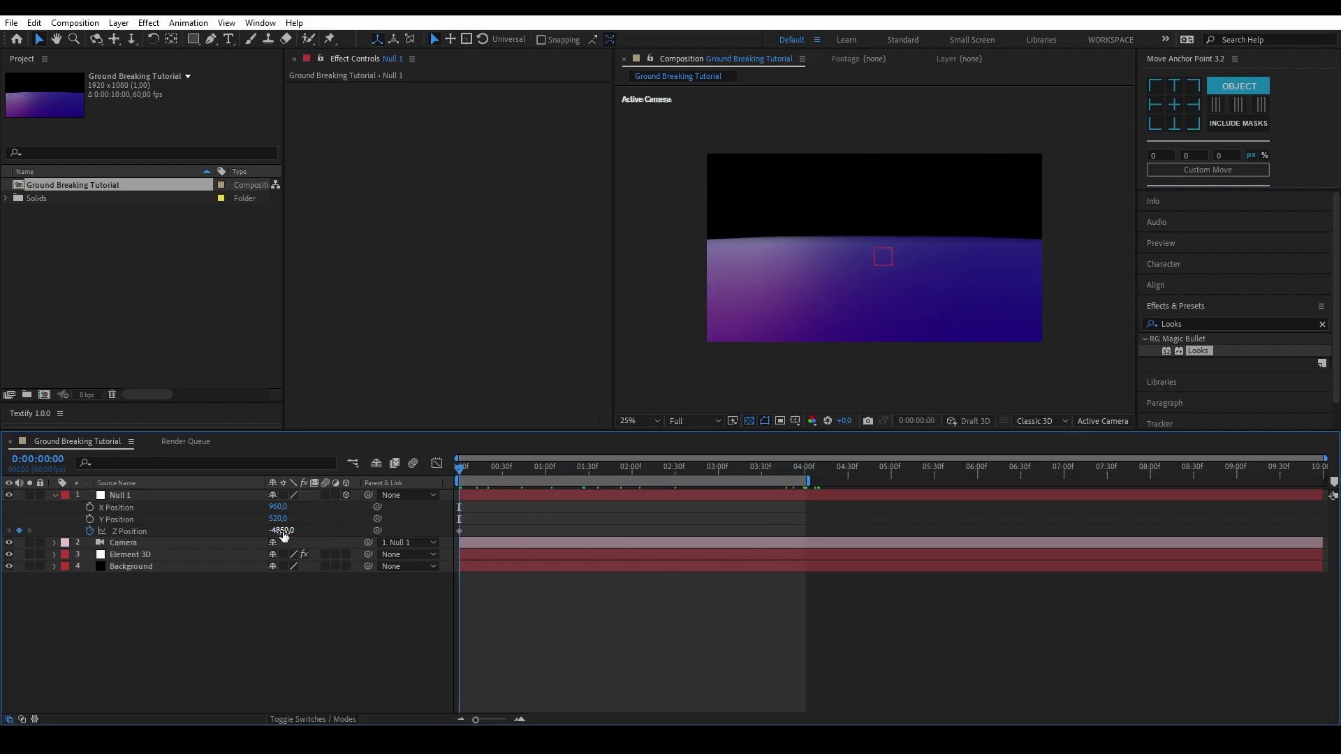
Keyframe Null 1's Z Position to 3000 at 0:00:04:00 and preview the camera move.
{"action": "left_click", "coordinate": [805, 467]}
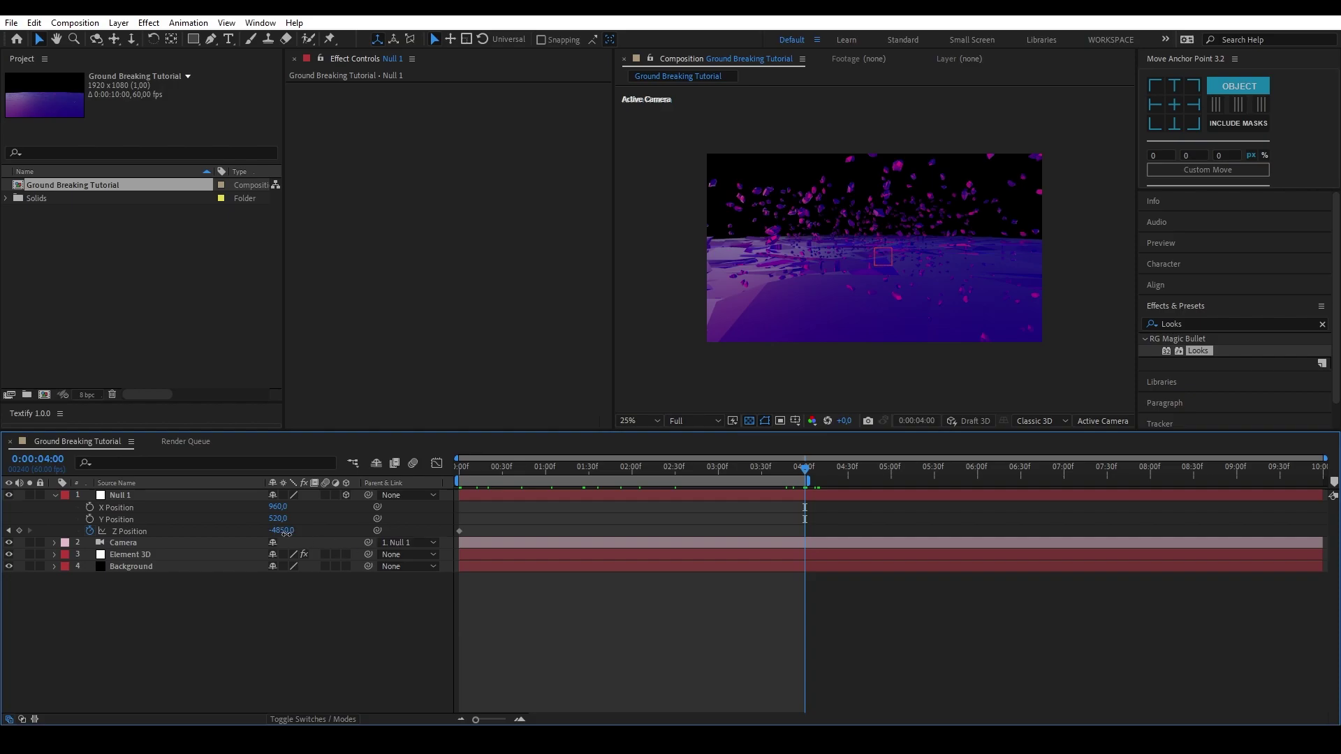
{"action": "left_click_drag", "start_coordinate": [282, 531], "coordinate": [922, 702]}
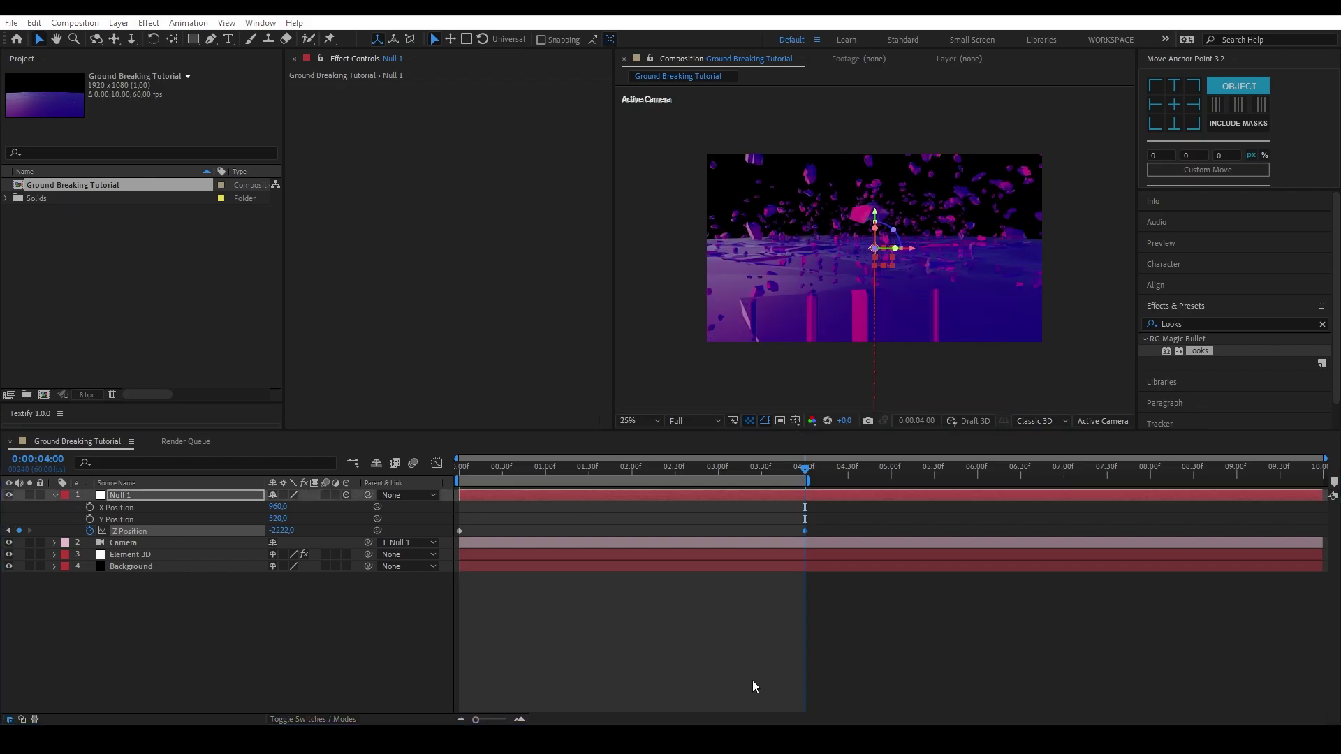
{"action": "left_click_drag", "start_coordinate": [279, 531], "coordinate": [654, 548]}
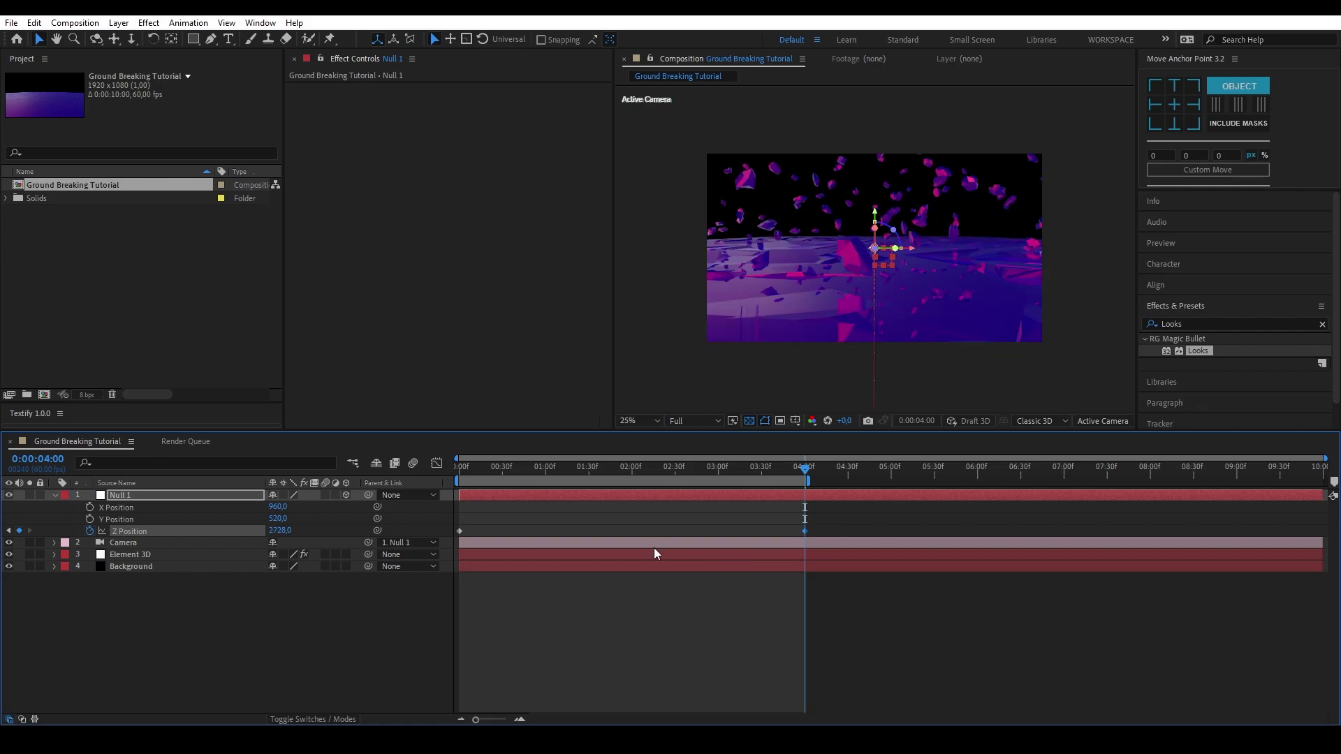
{"action": "left_click", "coordinate": [283, 531]}
{"action": "type", "text": "3000"}
{"action": "key", "text": "Return"}
{"action": "key", "text": "space"}
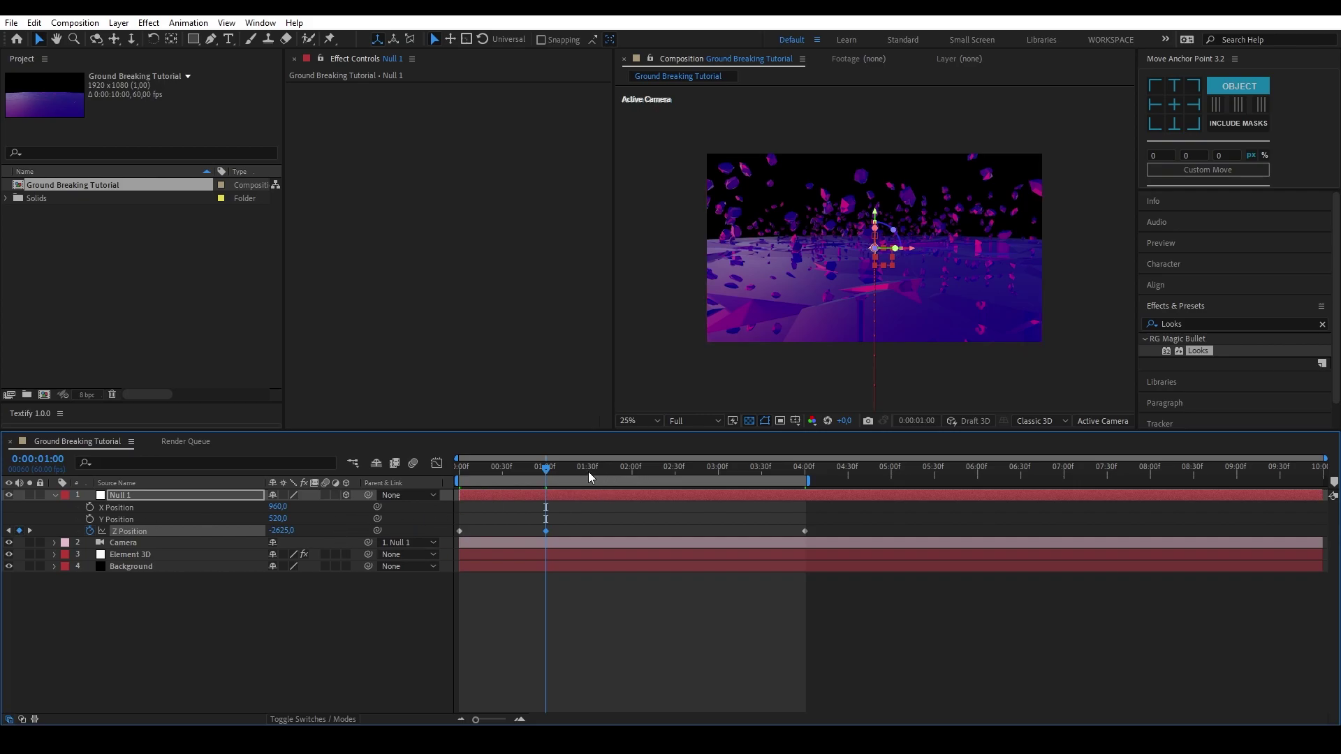
Add a Z Position keyframe to Null 1 at 0:00:01:45.
{"action": "left_click_drag", "start_coordinate": [609, 471], "coordinate": [610, 473]}
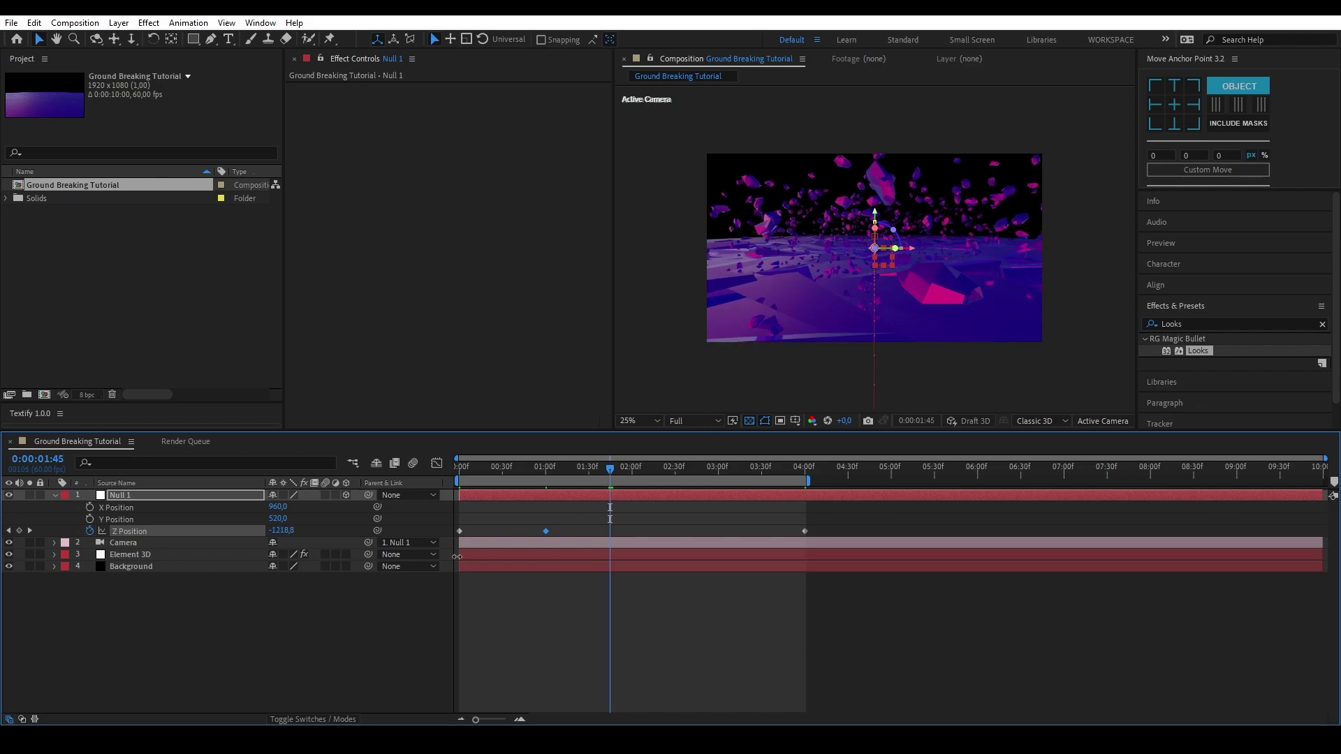
{"action": "left_click", "coordinate": [19, 532]}
{"action": "left_click", "coordinate": [356, 635]}
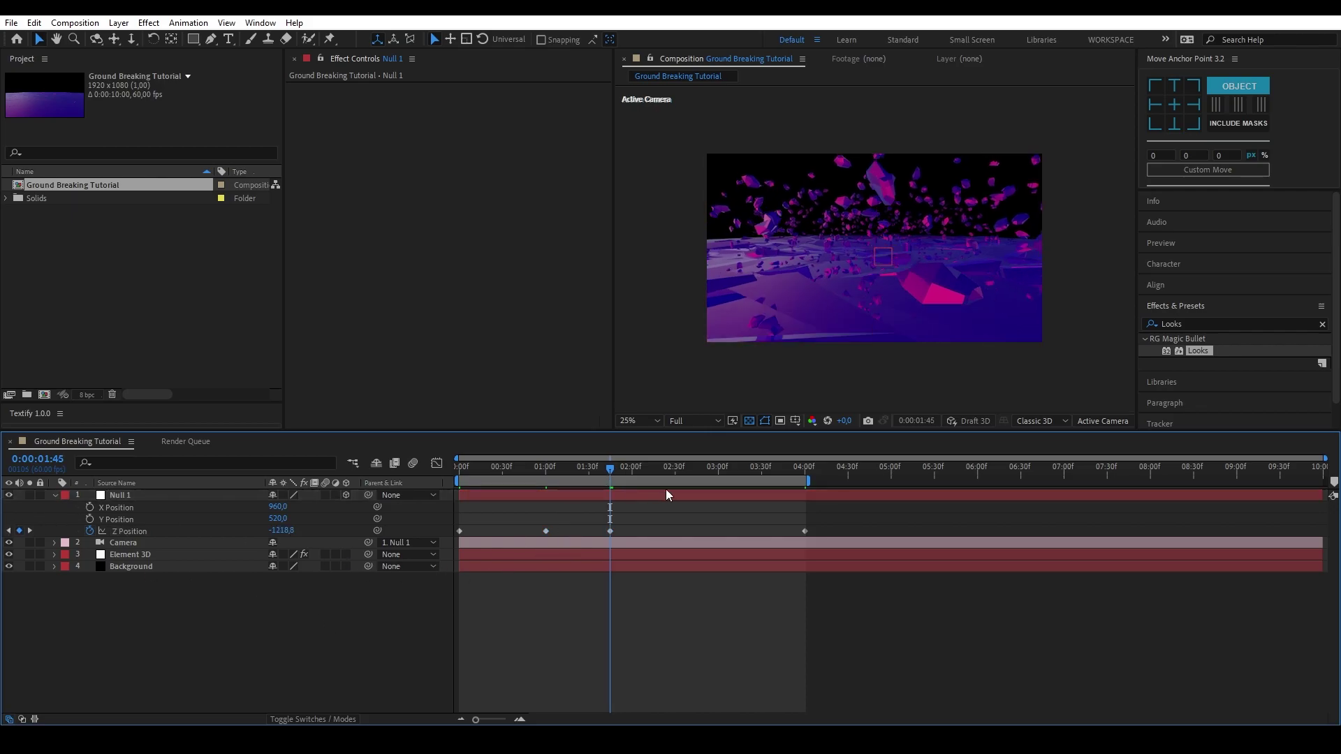
Set Null 1's Z Position keyframe at 0:00:01:00 to -3500.
{"action": "left_click", "coordinate": [549, 472]}
{"action": "left_click", "coordinate": [280, 531]}
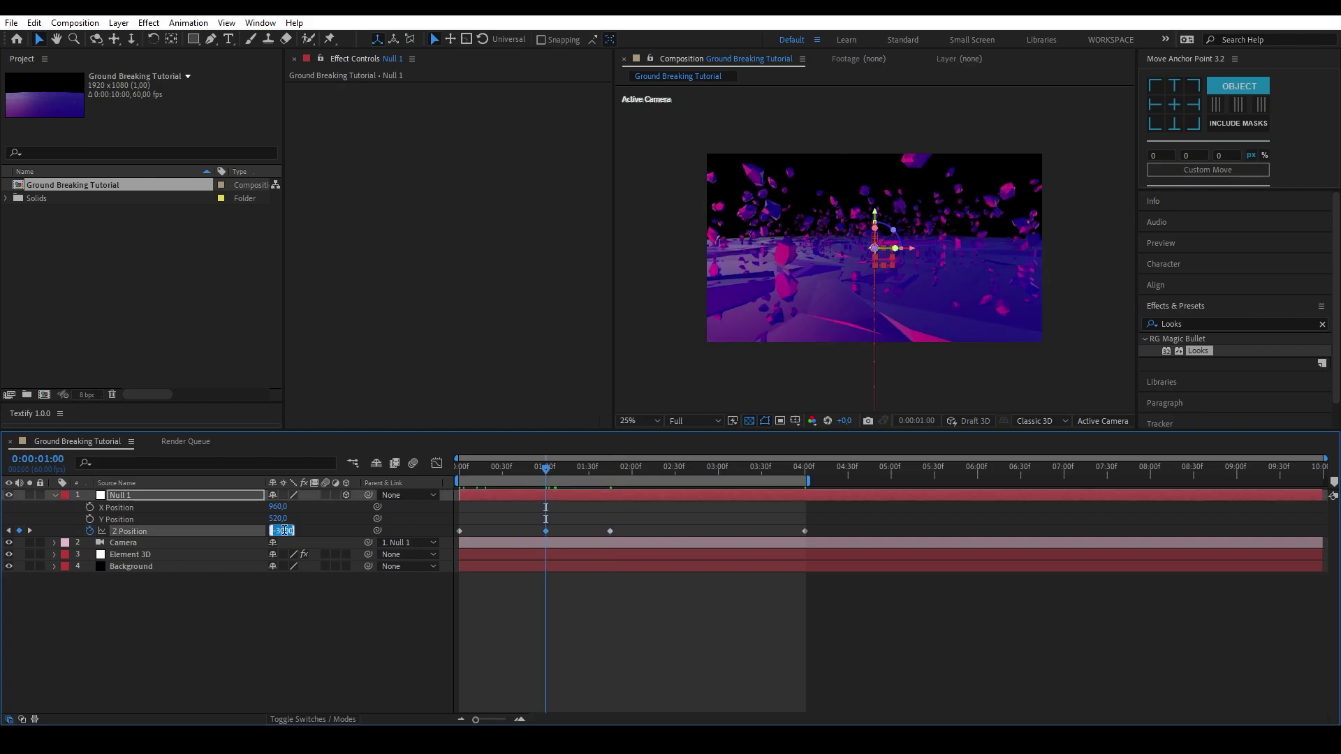
{"action": "type", "text": "-3500"}
{"action": "key", "text": "Return"}
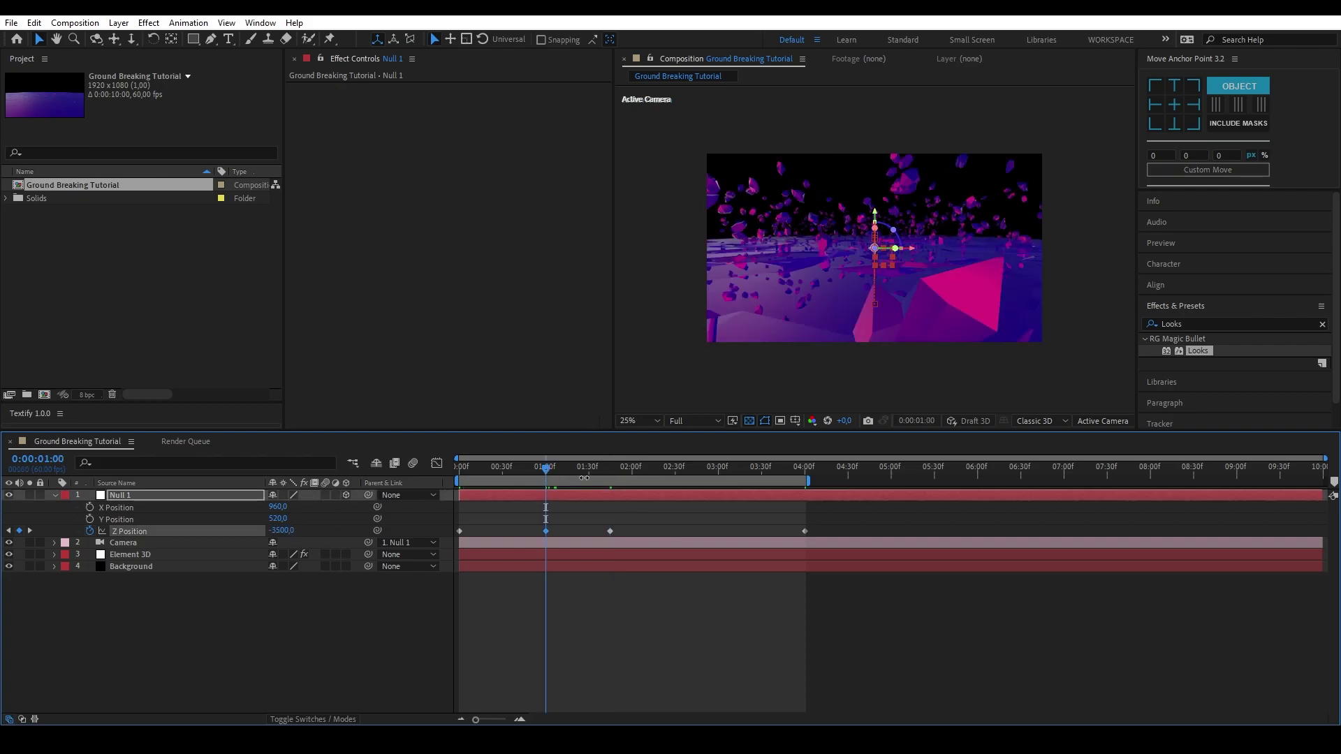
Set Null 1's Z Position keyframe at 0:00:01:45 to 0 and preview the animation from the start.
{"action": "left_click", "coordinate": [605, 474]}
{"action": "left_click", "coordinate": [609, 474]}
{"action": "left_click", "coordinate": [280, 531]}
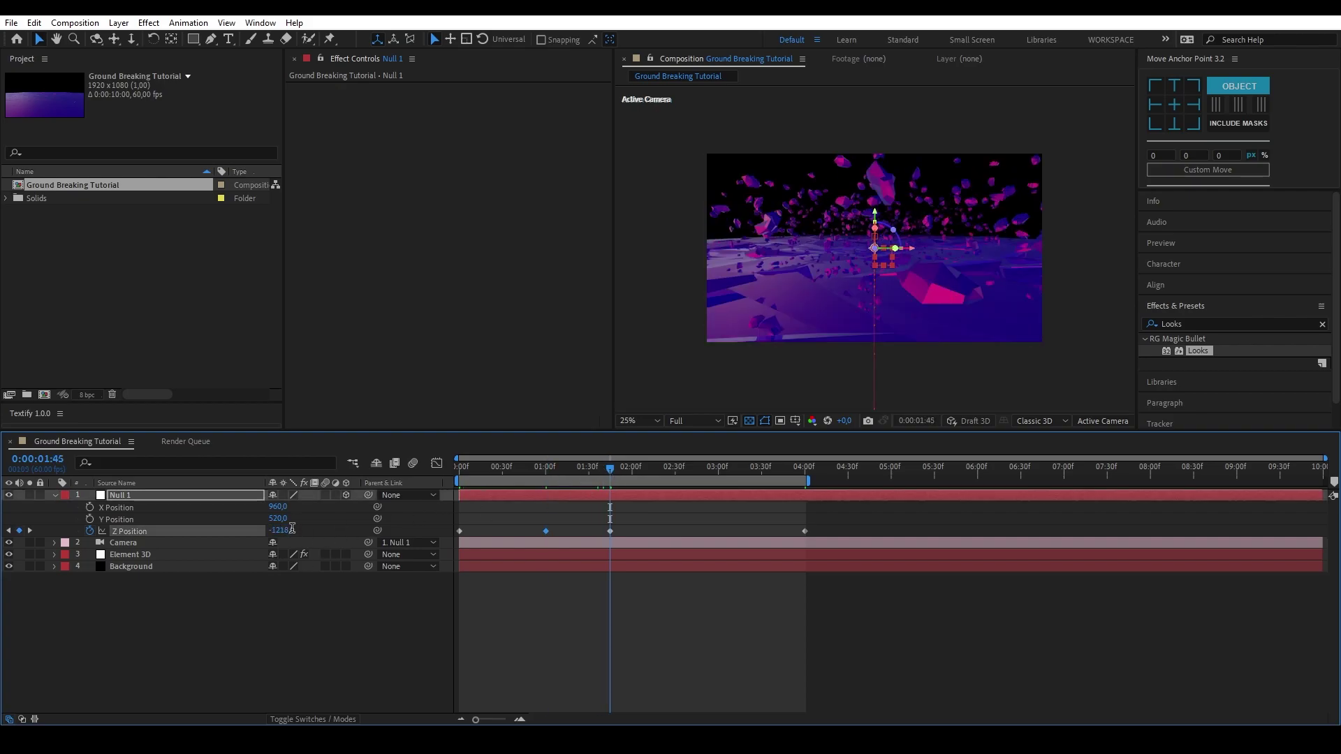
{"action": "type", "text": "-4500,"}
{"action": "type", "text": "0"}
{"action": "key", "text": "Return"}
{"action": "left_click_drag", "start_coordinate": [572, 468], "coordinate": [350, 475]}
{"action": "key", "text": "space"}
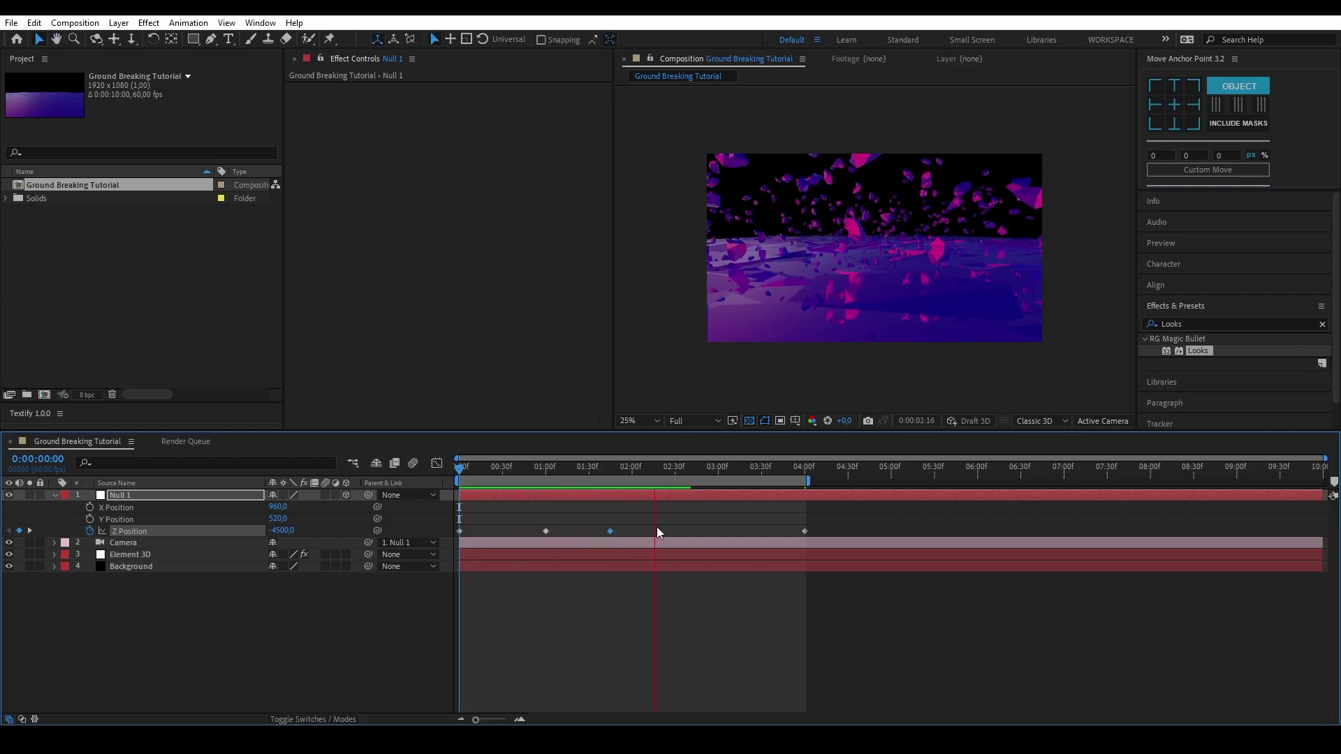
Apply Easy Ease to all of Null 1's Z Position keyframes.
{"action": "left_click", "coordinate": [602, 467]}
{"action": "left_click_drag", "start_coordinate": [632, 523], "coordinate": [529, 527]}
{"action": "left_click_drag", "start_coordinate": [838, 524], "coordinate": [456, 535]}
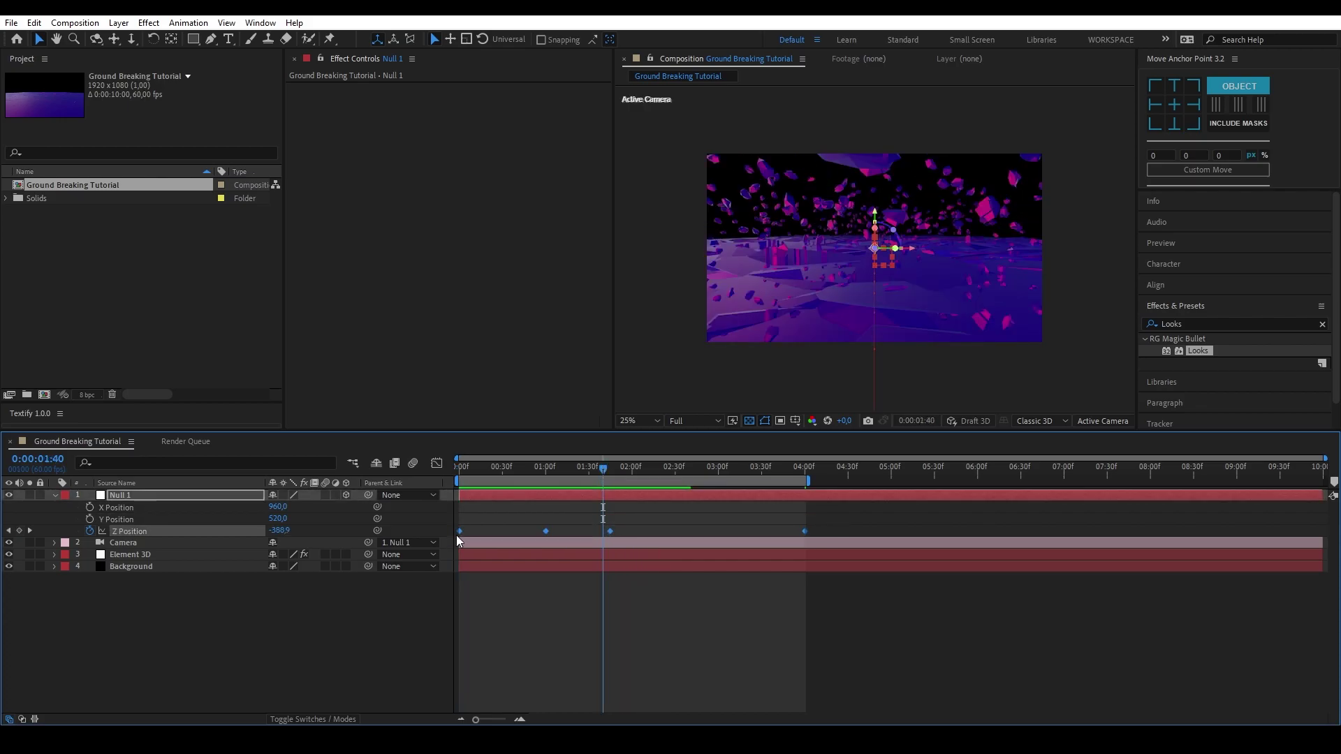
{"action": "right_click", "coordinate": [459, 531]}
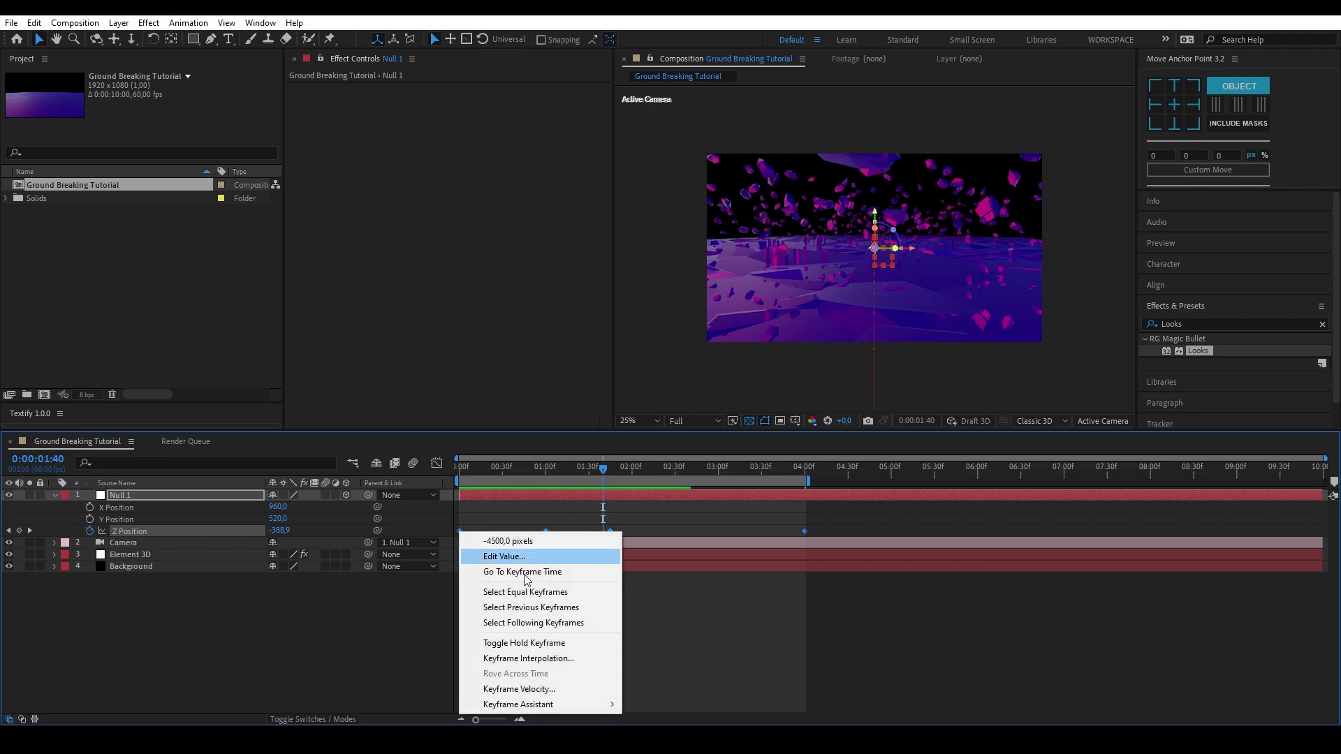
{"action": "mouse_move", "coordinate": [543, 708]}
{"action": "left_click", "coordinate": [713, 613]}
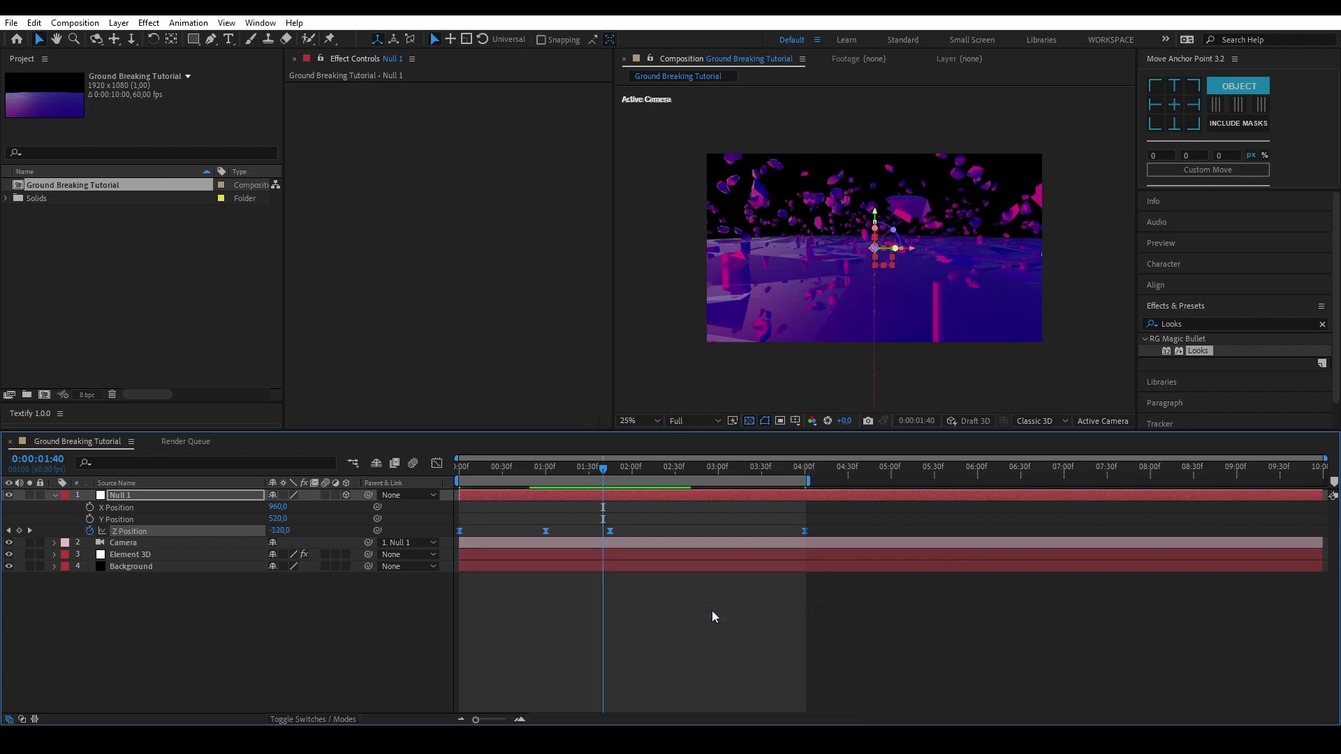
Show Null 1's Z Position curve in the graph editor and raise the first keyframe's outgoing handle slightly.
{"action": "left_click", "coordinate": [428, 506]}
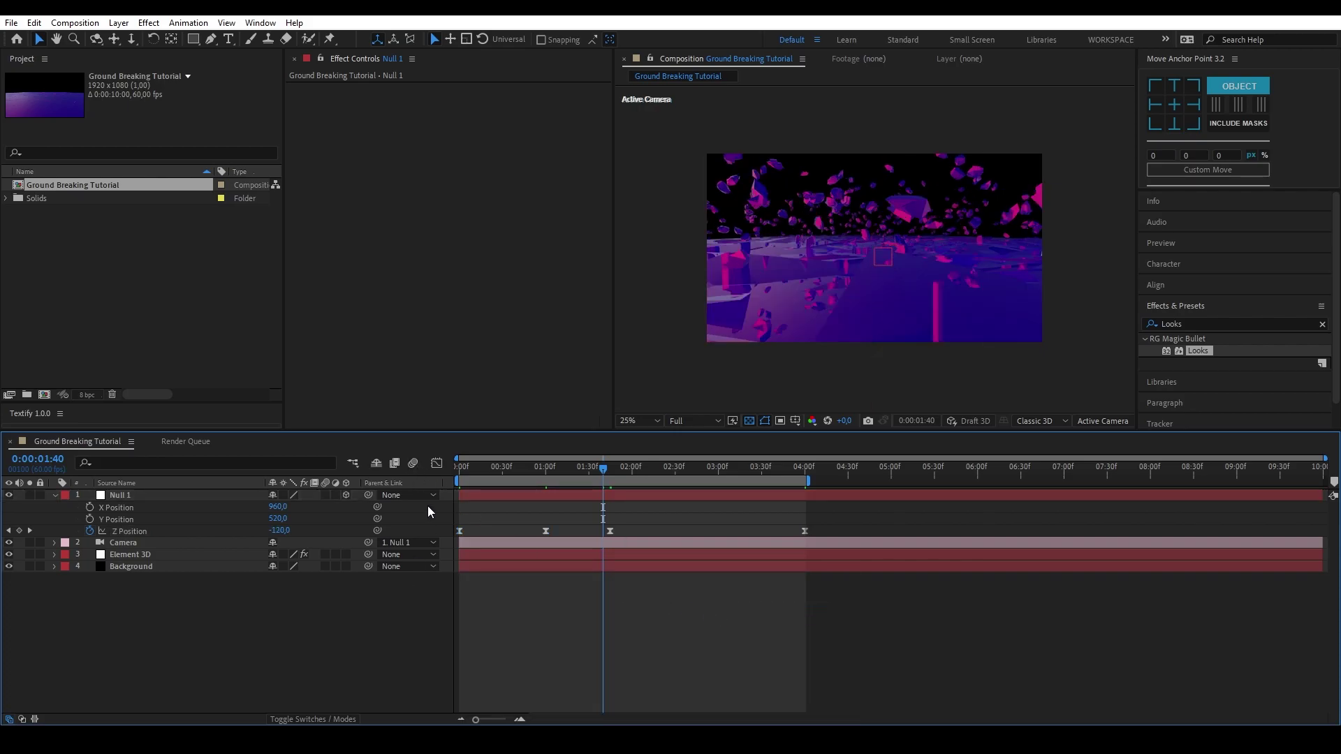
{"action": "left_click", "coordinate": [436, 464]}
{"action": "left_click", "coordinate": [196, 532]}
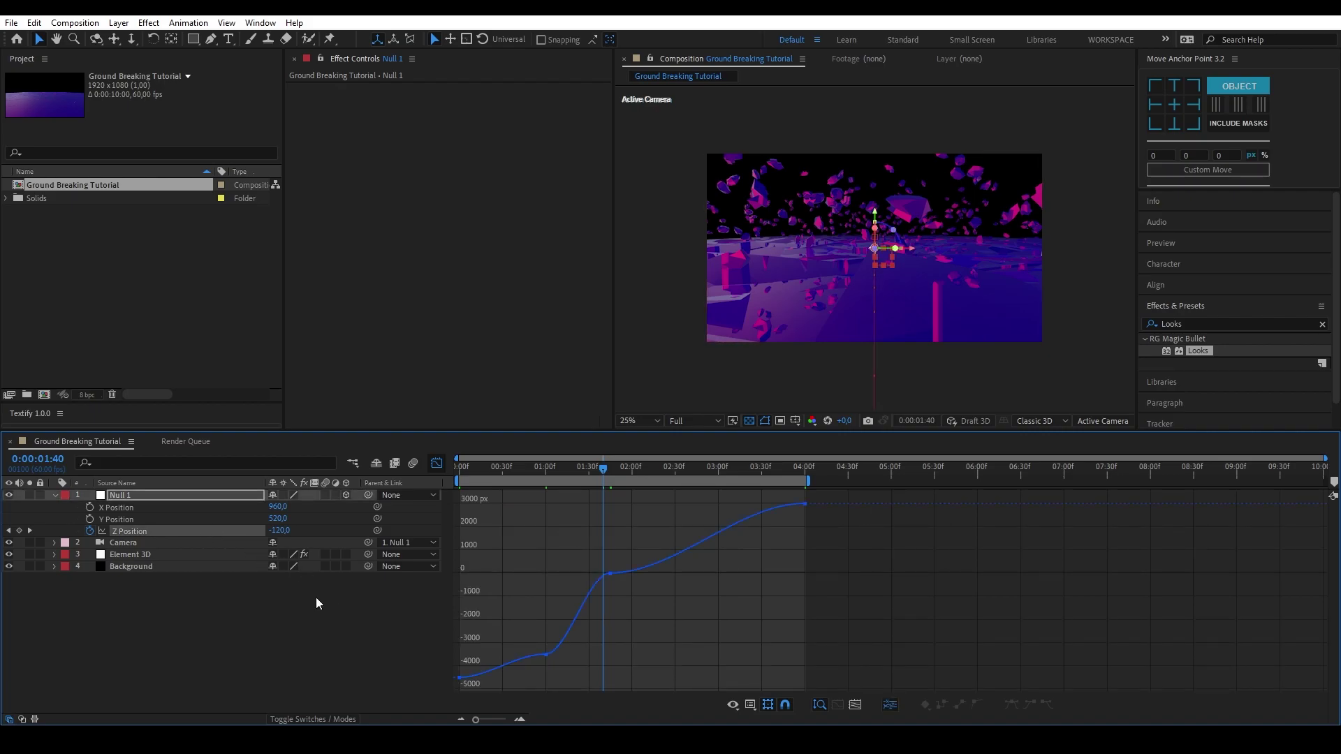
{"action": "scroll", "coordinate": [503, 637], "scroll_direction": "up", "scroll_amount": 5}
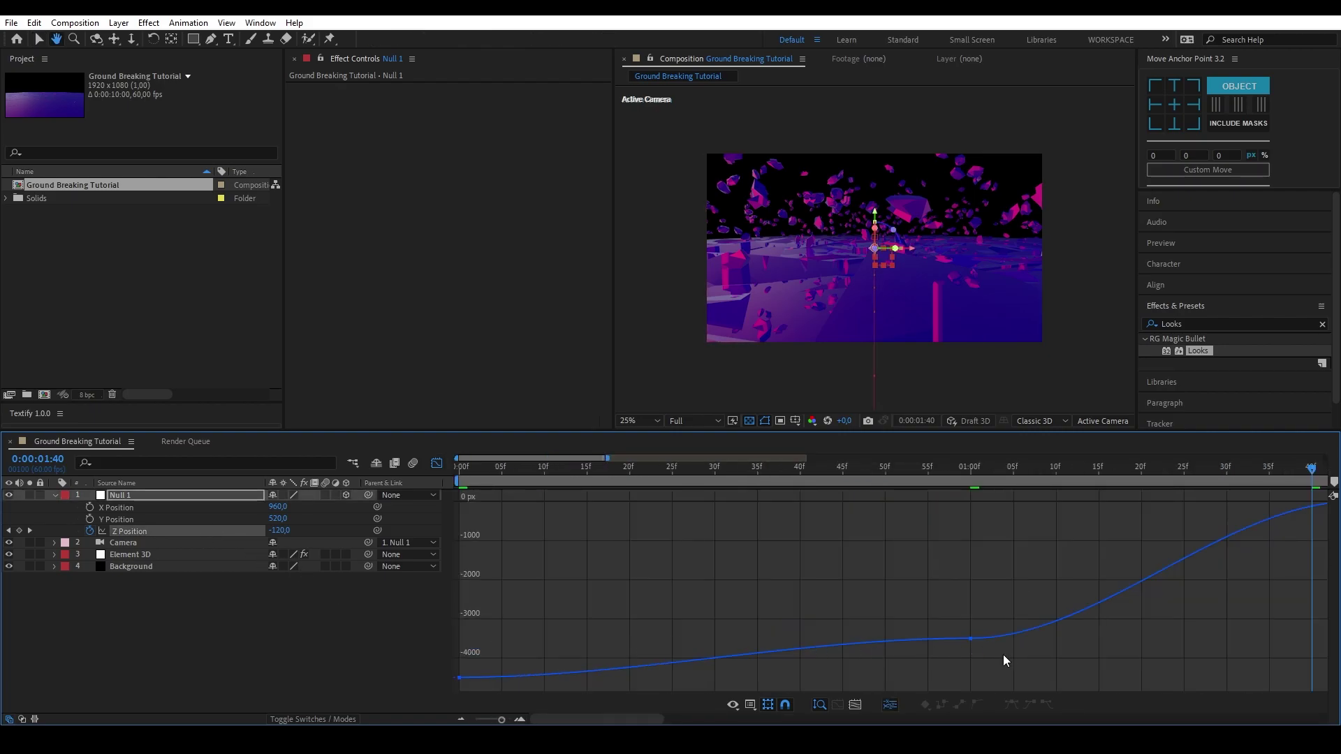
{"action": "key", "text": "v"}
{"action": "key", "text": "ctrl+a"}
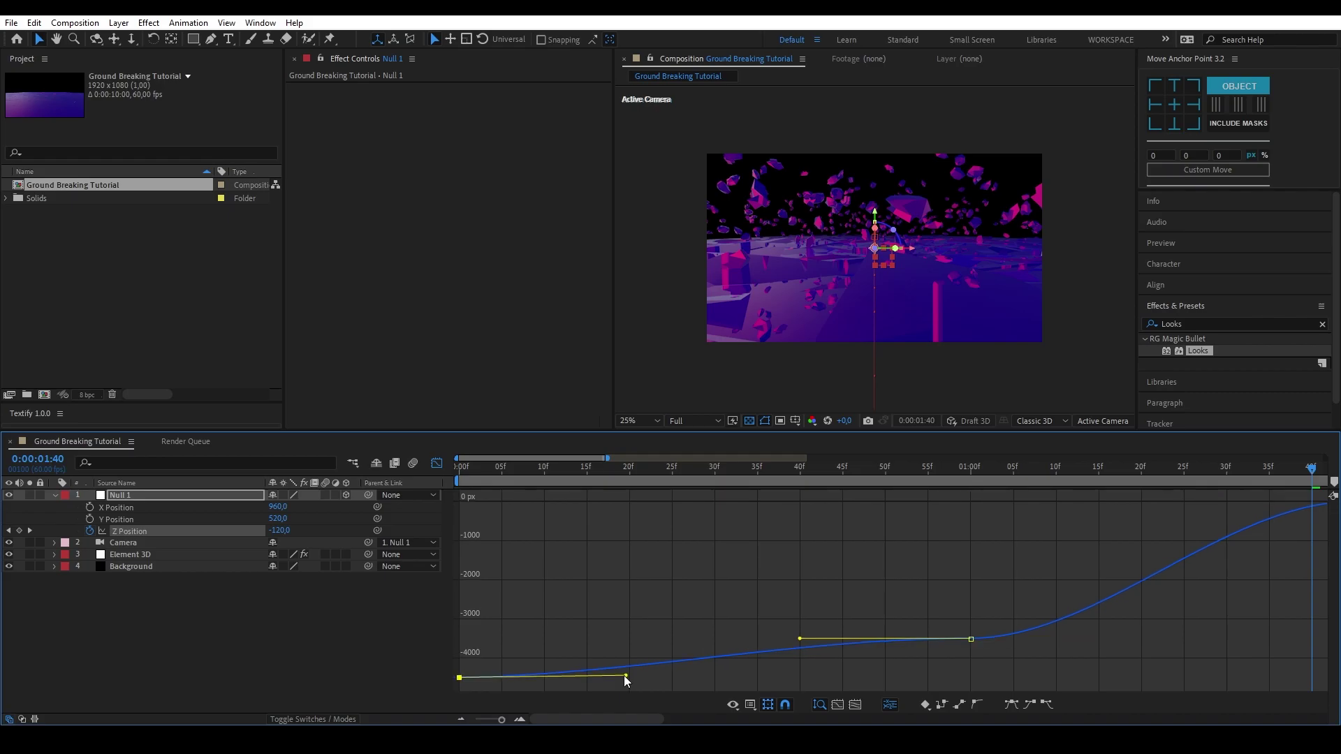
{"action": "left_click_drag", "start_coordinate": [625, 676], "coordinate": [618, 672]}
Lock outgoing to incoming velocity on the 0:00:01:00 Z Position keyframe, then tilt its handles upward and lengthen the outgoing one.
{"action": "right_click", "coordinate": [971, 640]}
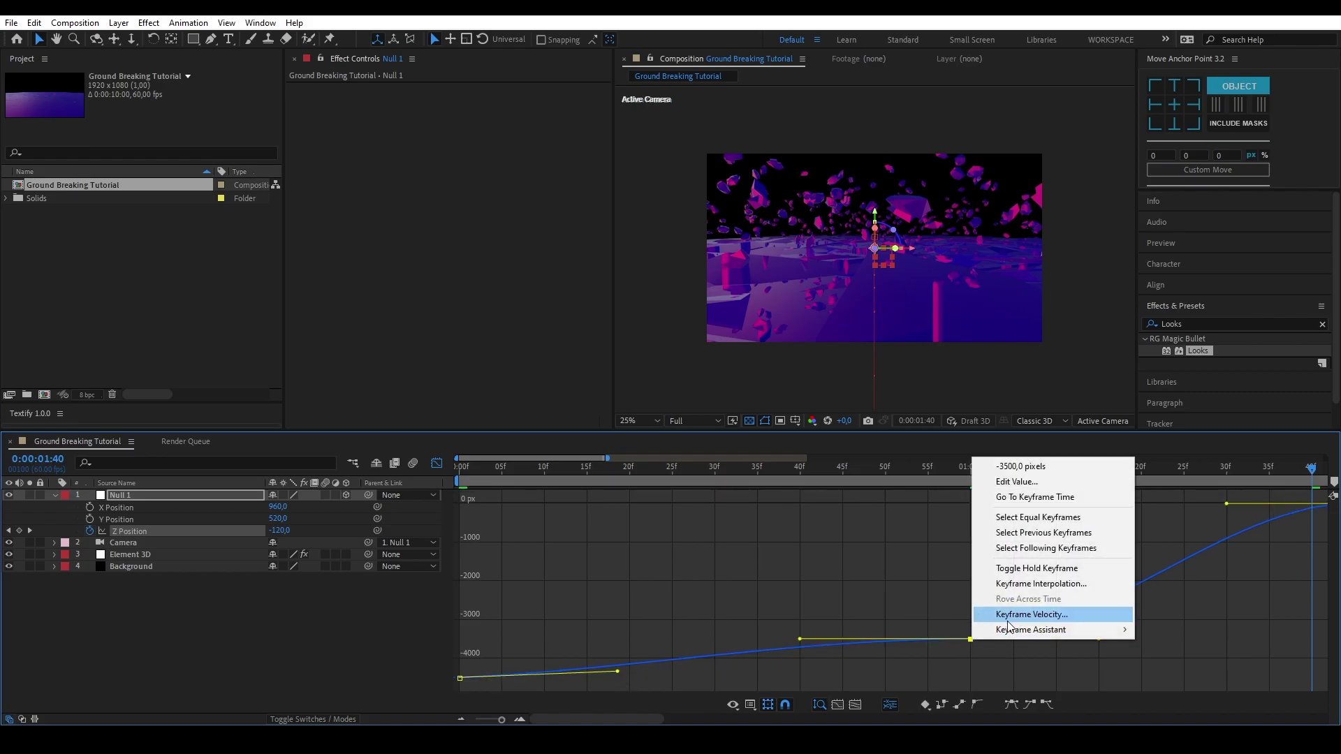
{"action": "left_click", "coordinate": [1033, 619]}
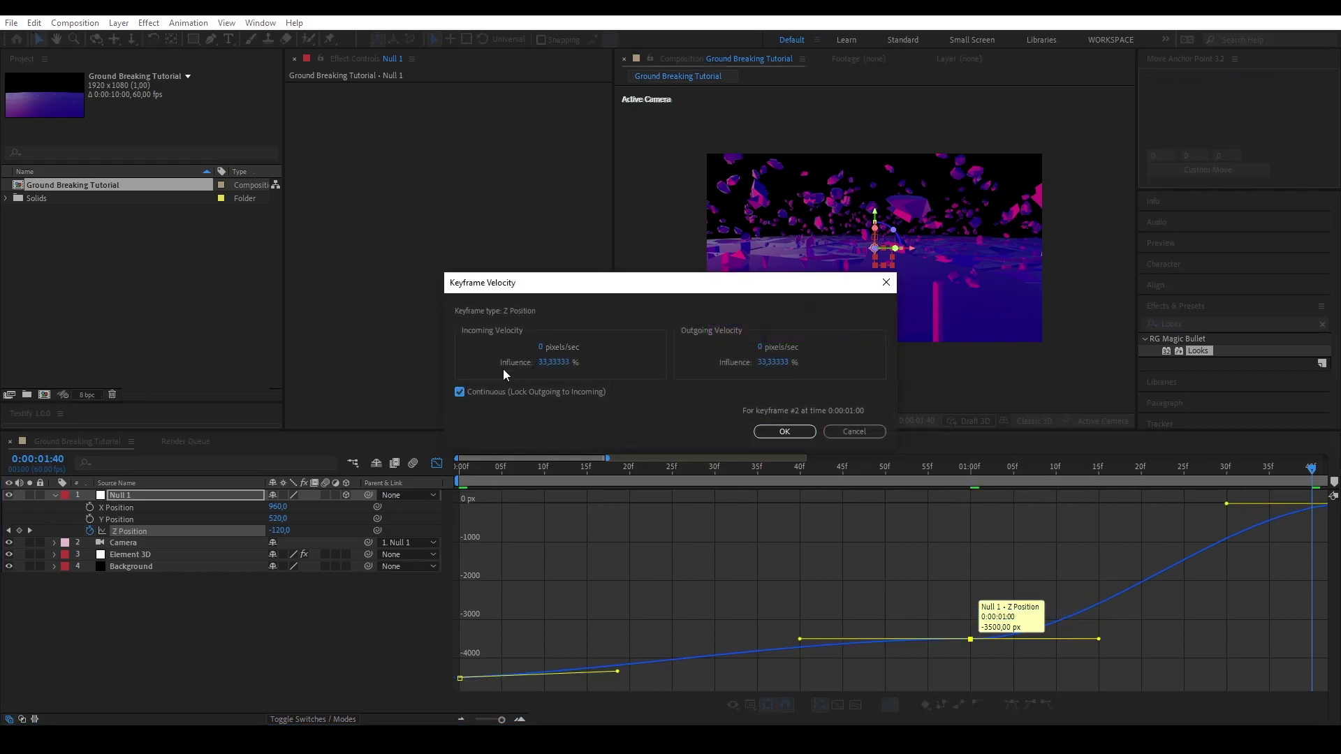
{"action": "left_click", "coordinate": [777, 431]}
{"action": "left_click_drag", "start_coordinate": [1004, 591], "coordinate": [610, 624]}
{"action": "left_click_drag", "start_coordinate": [703, 672], "coordinate": [803, 645]}
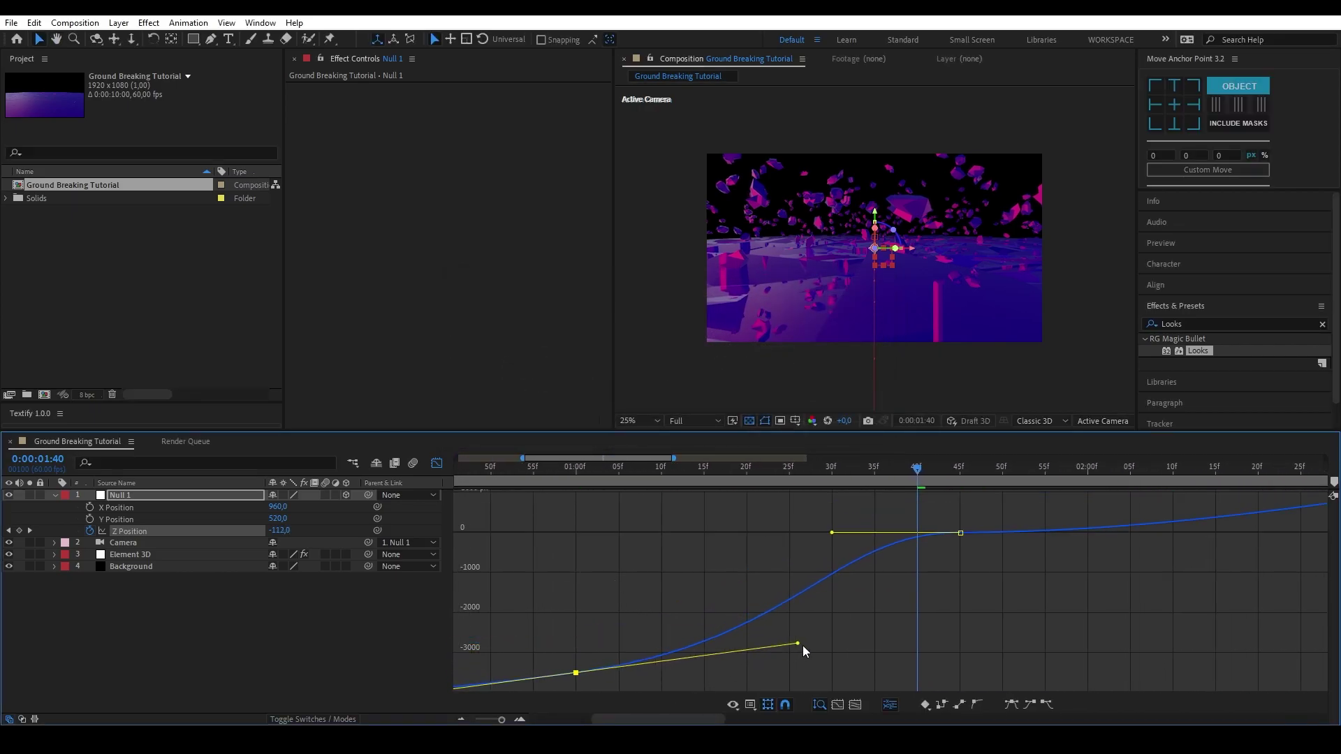
{"action": "key", "text": "minus"}
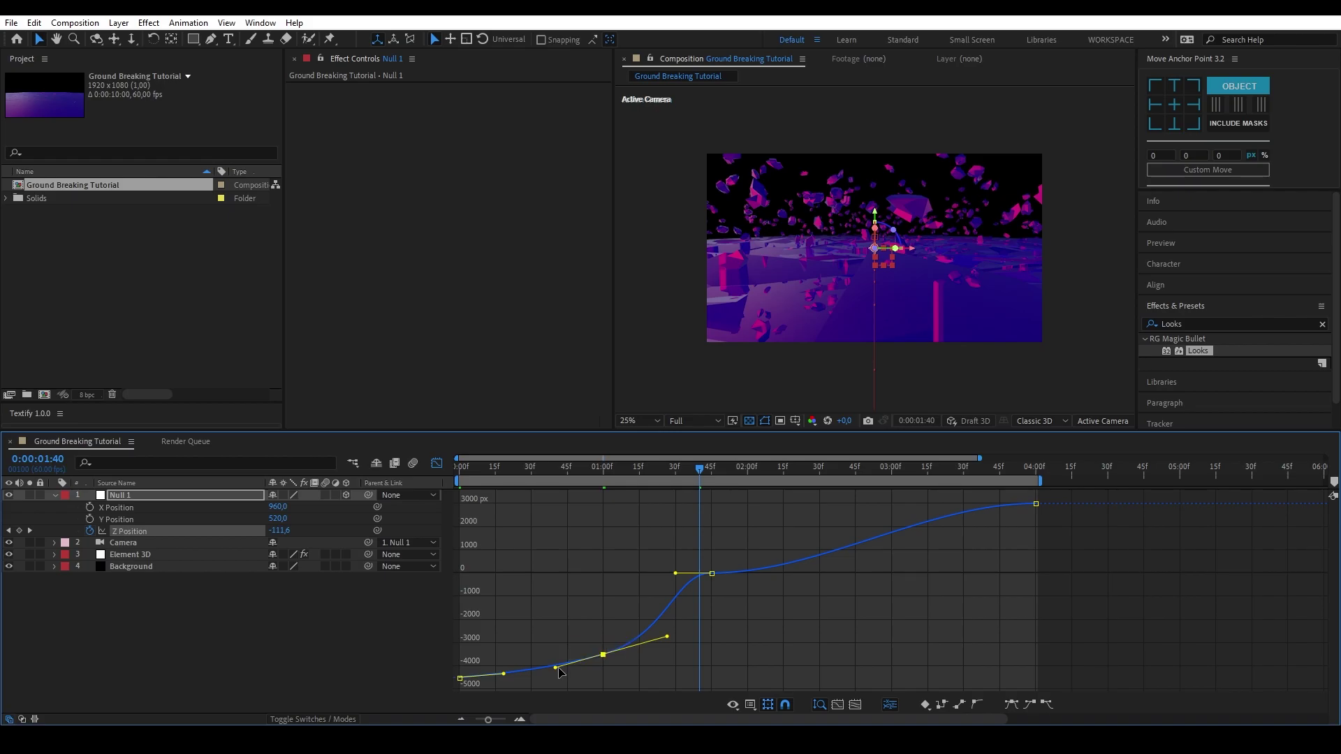
{"action": "left_click_drag", "start_coordinate": [557, 668], "coordinate": [576, 661]}
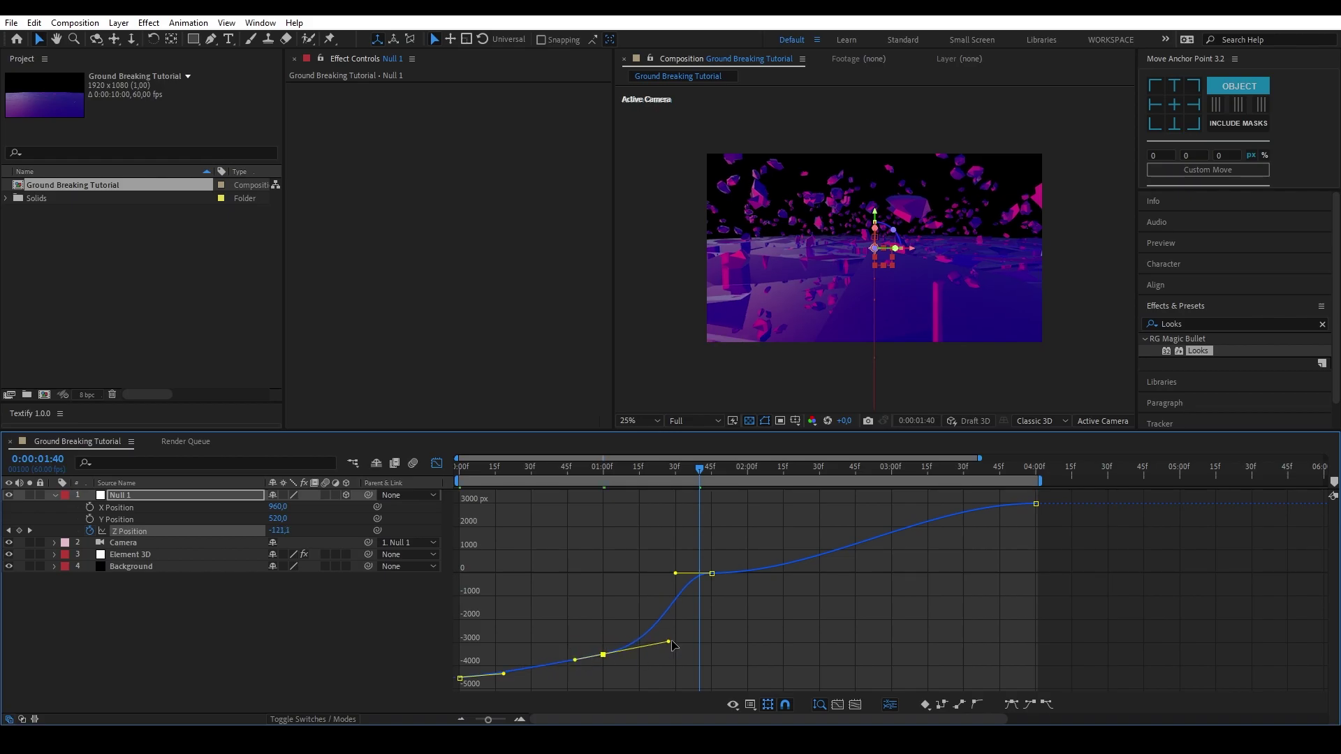
{"action": "left_click_drag", "start_coordinate": [670, 642], "coordinate": [708, 635]}
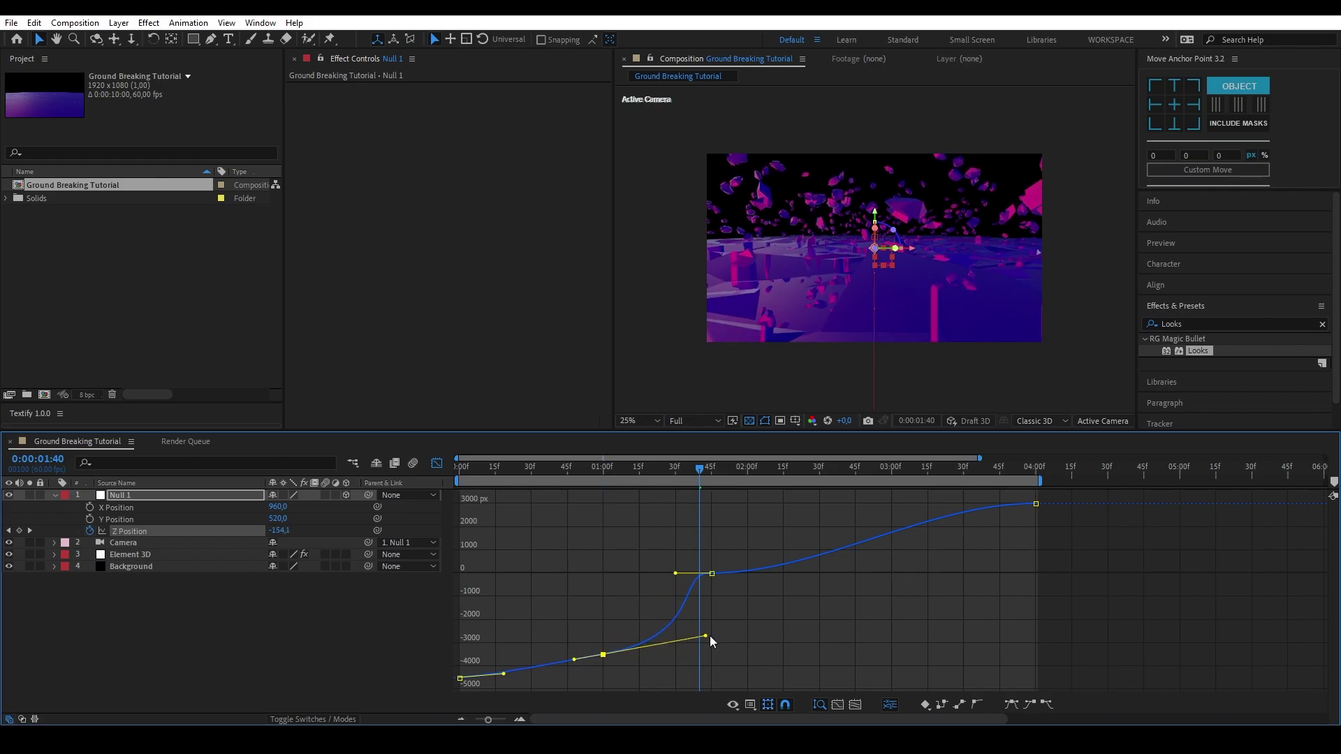
Make the 0:00:01:45 Z Position keyframe's velocity continuous, extend its incoming handle back and down, and preview from the start.
{"action": "left_click_drag", "start_coordinate": [732, 584], "coordinate": [706, 570]}
{"action": "right_click", "coordinate": [711, 574]}
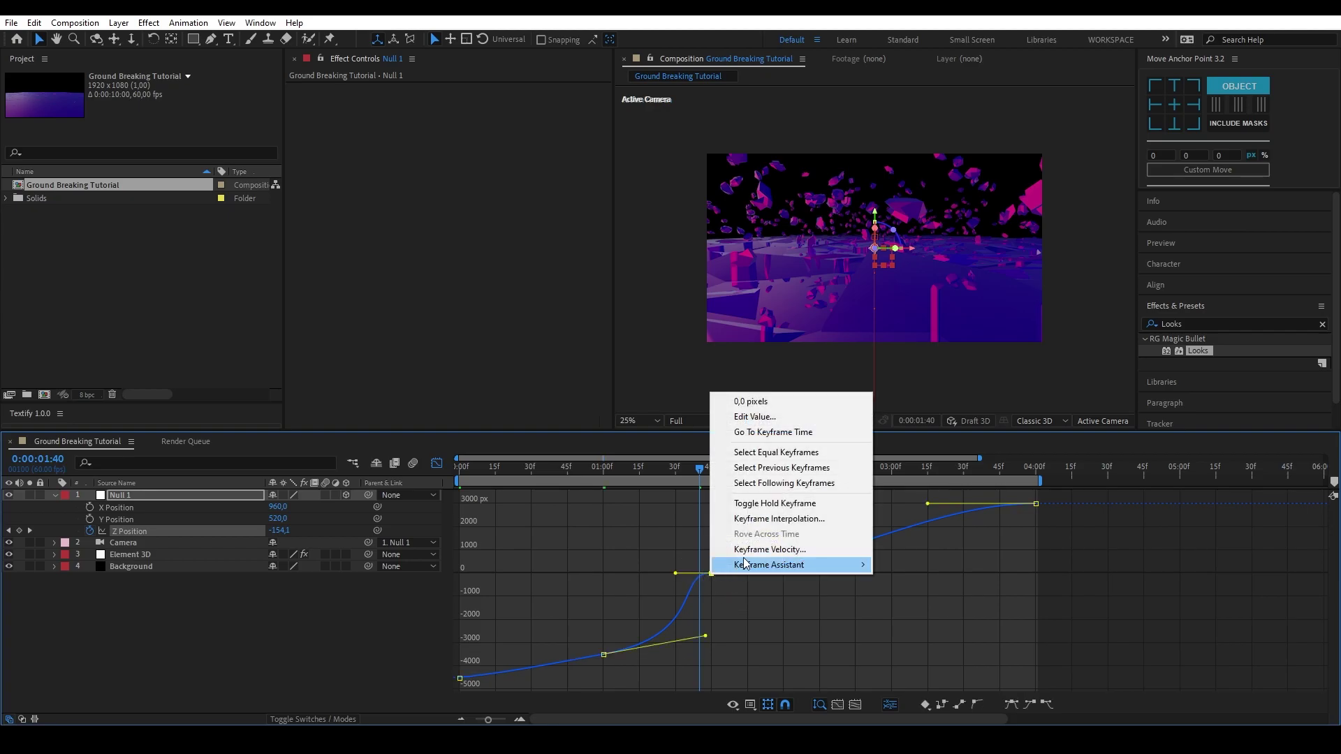
{"action": "left_click", "coordinate": [744, 557]}
{"action": "left_click", "coordinate": [489, 391]}
{"action": "left_click", "coordinate": [783, 430]}
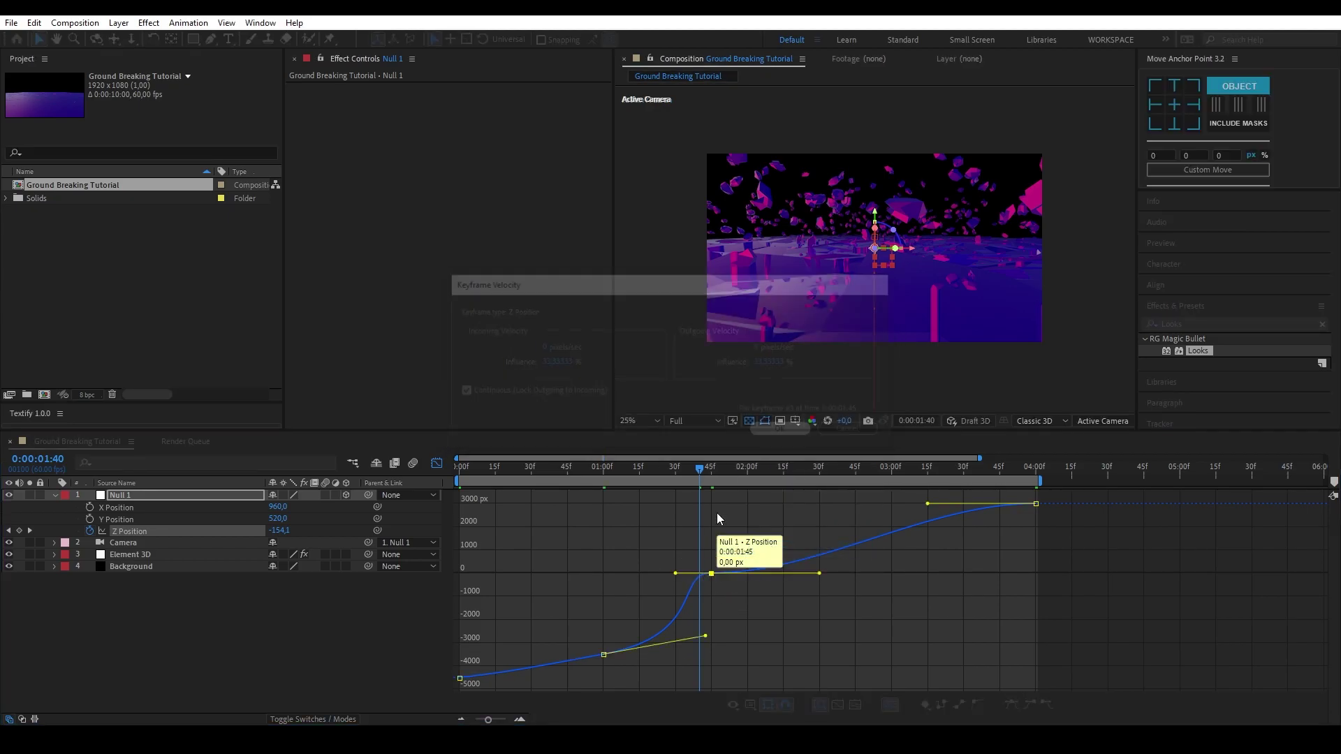
{"action": "left_click_drag", "start_coordinate": [671, 572], "coordinate": [618, 586]}
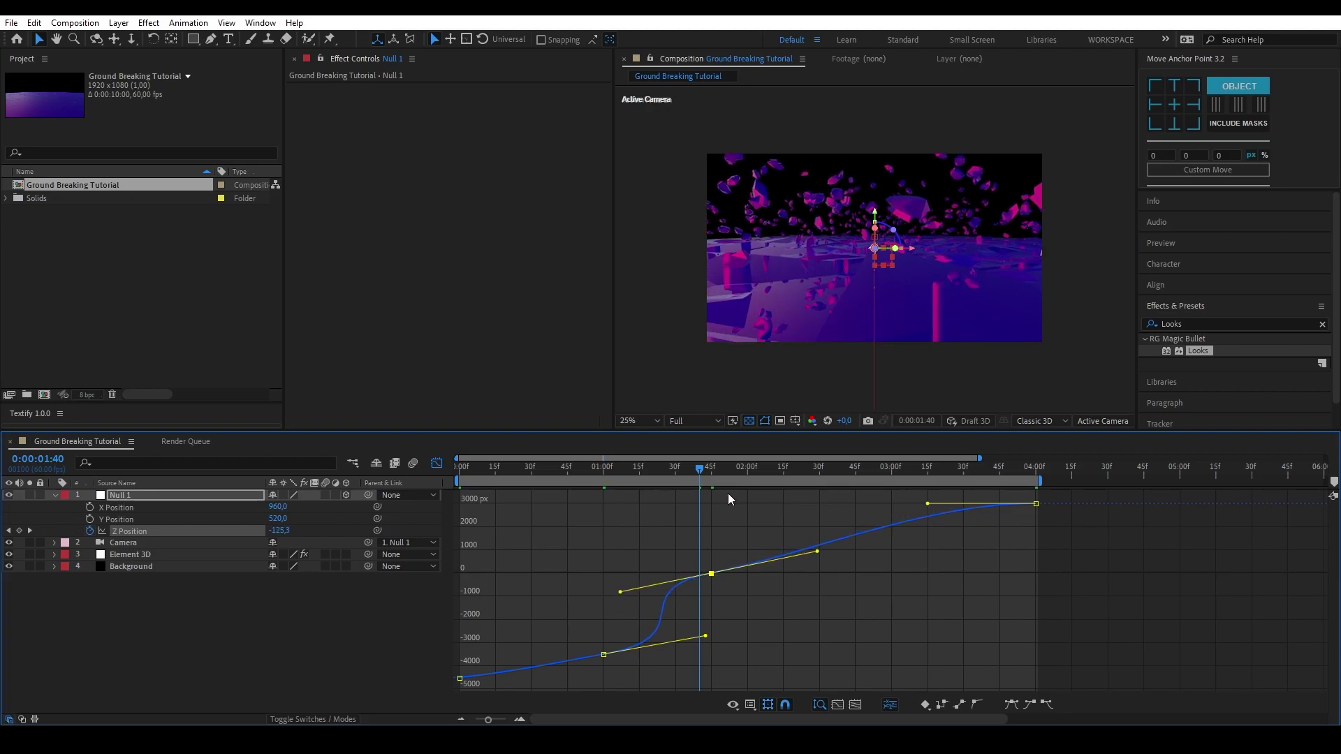
{"action": "key", "text": "Home"}
{"action": "key", "text": "space"}
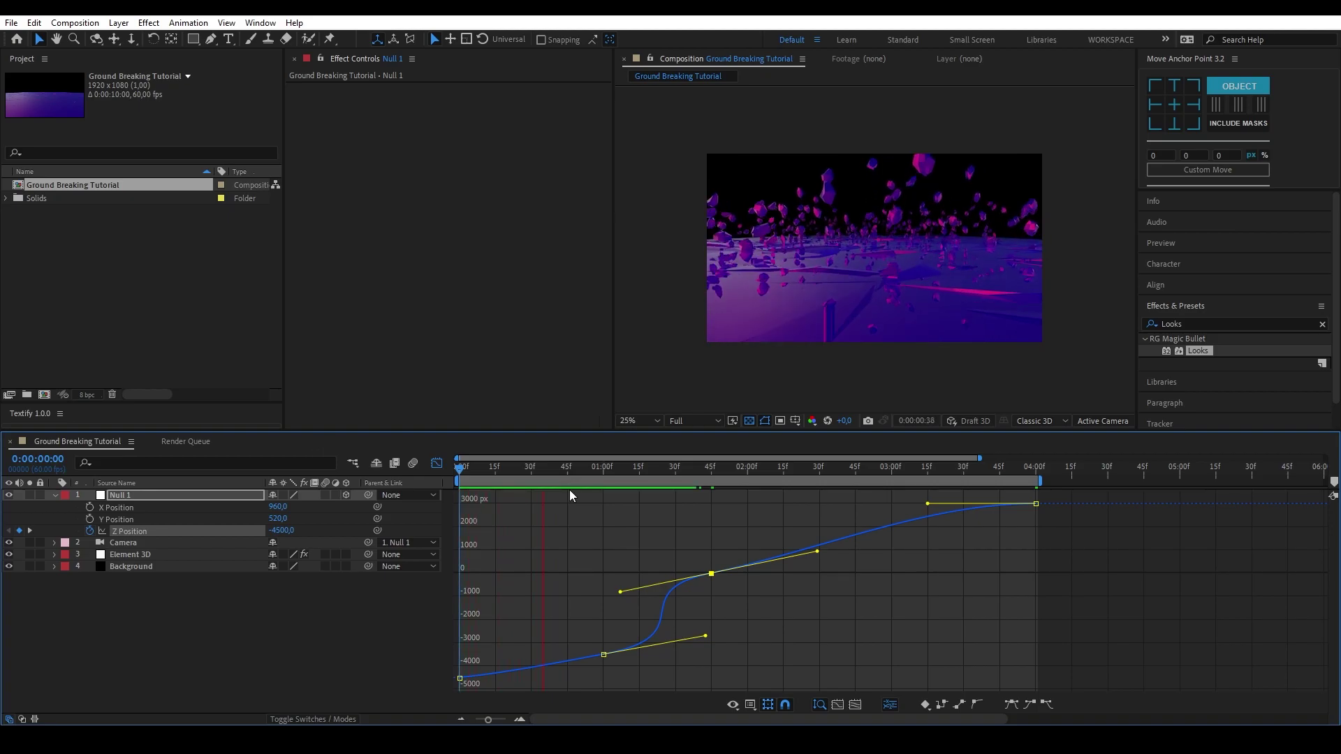
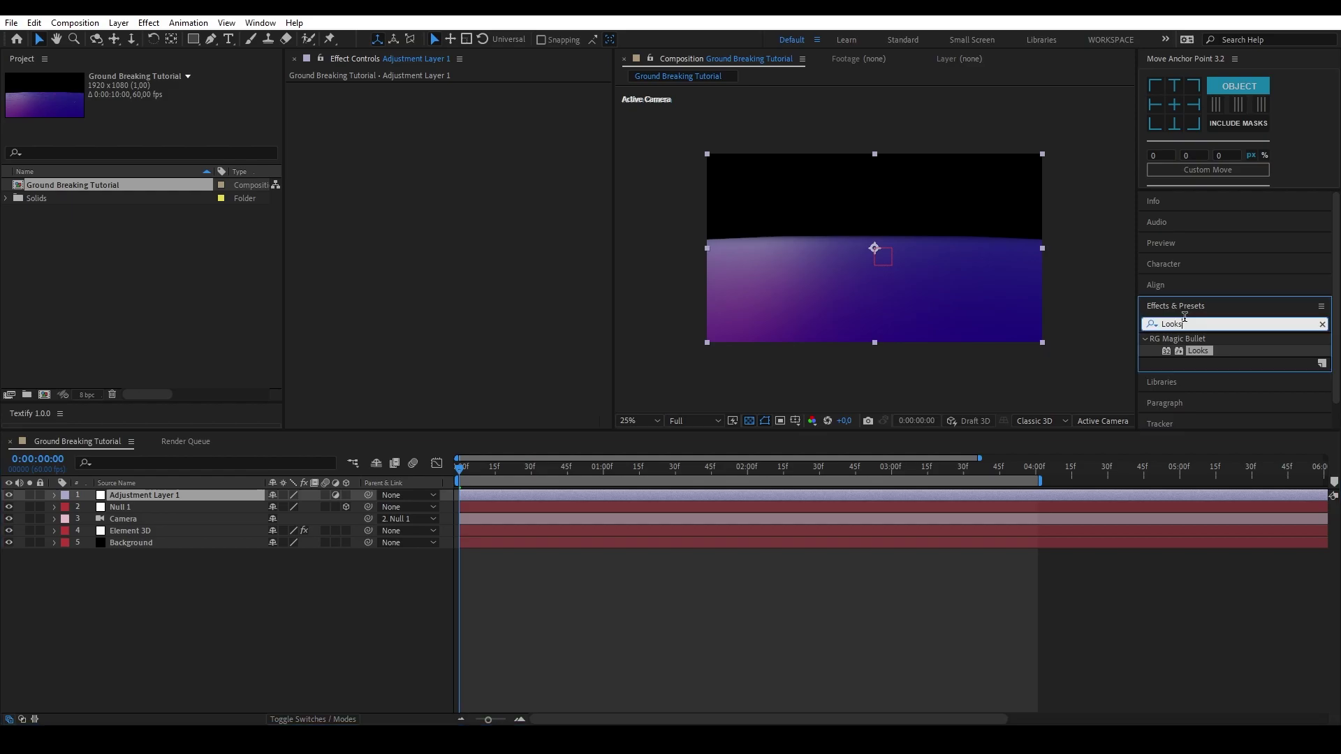
Apply S_Shake and Optics Compensation to Adjustment Layer 1, leaving Optics Compensation collapsed and switched off.
{"action": "type", "text": "S_shake"}
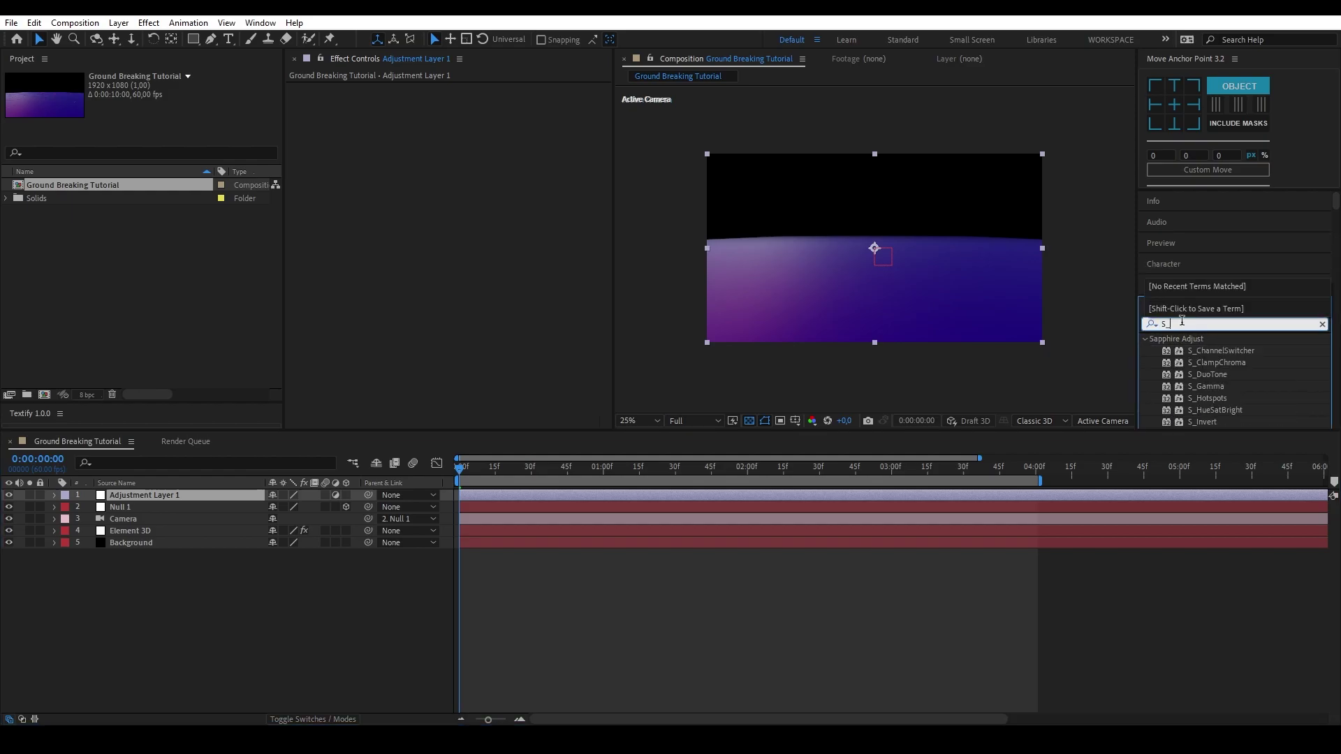
{"action": "double_click", "coordinate": [1201, 349]}
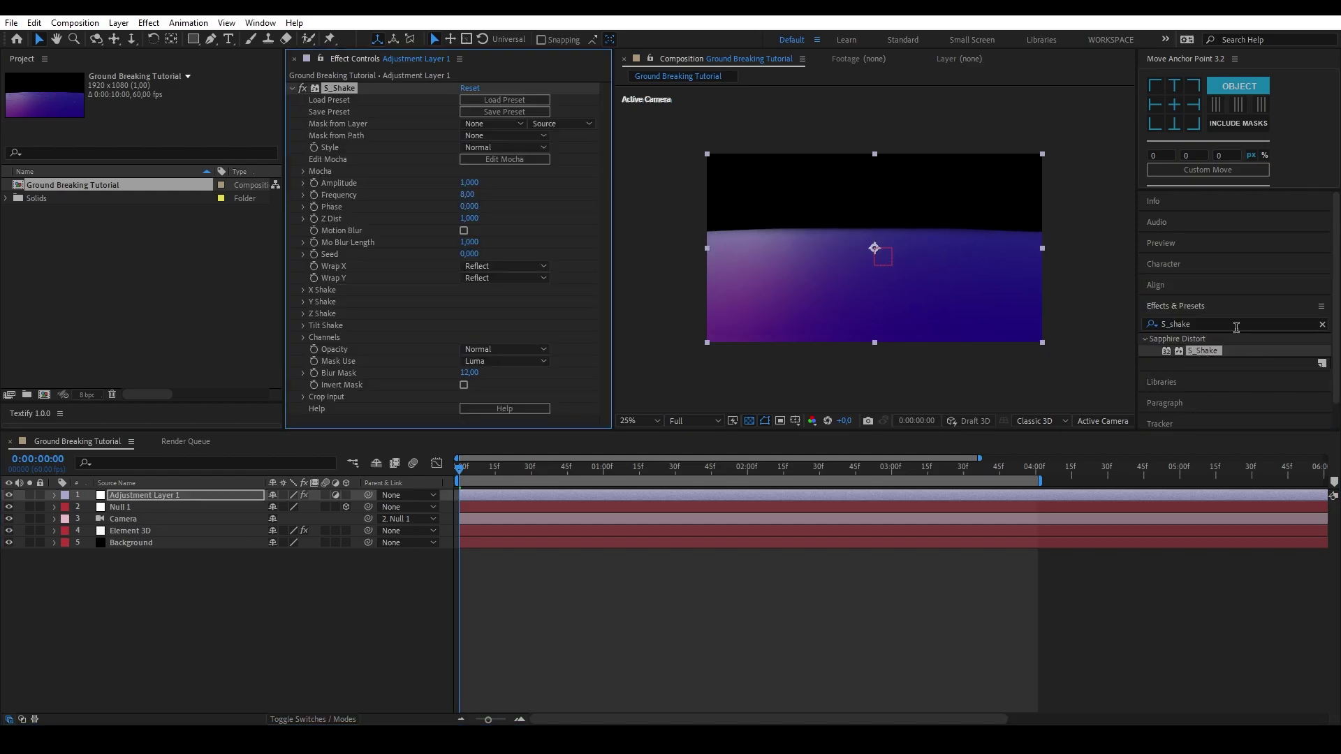
{"action": "left_click", "coordinate": [1234, 324]}
{"action": "type", "text": "Optics"}
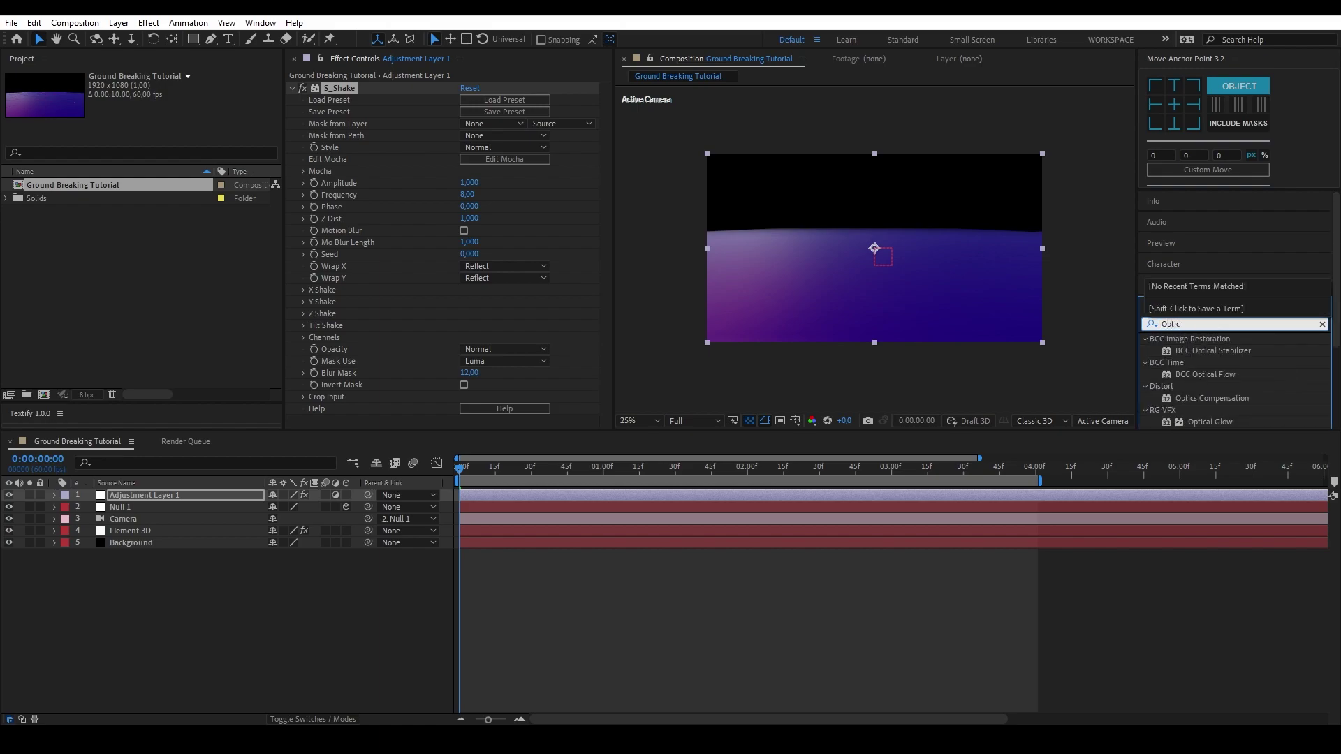
{"action": "double_click", "coordinate": [1231, 353]}
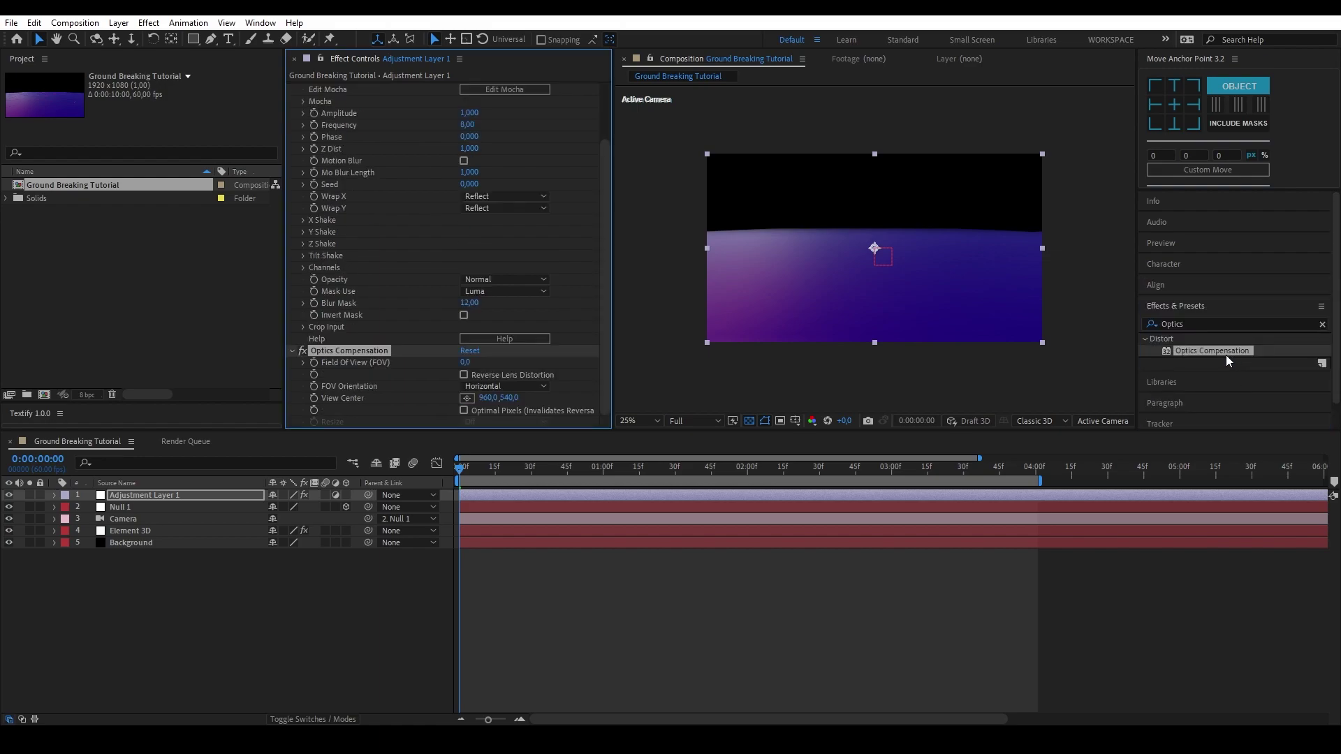
{"action": "left_click", "coordinate": [292, 351]}
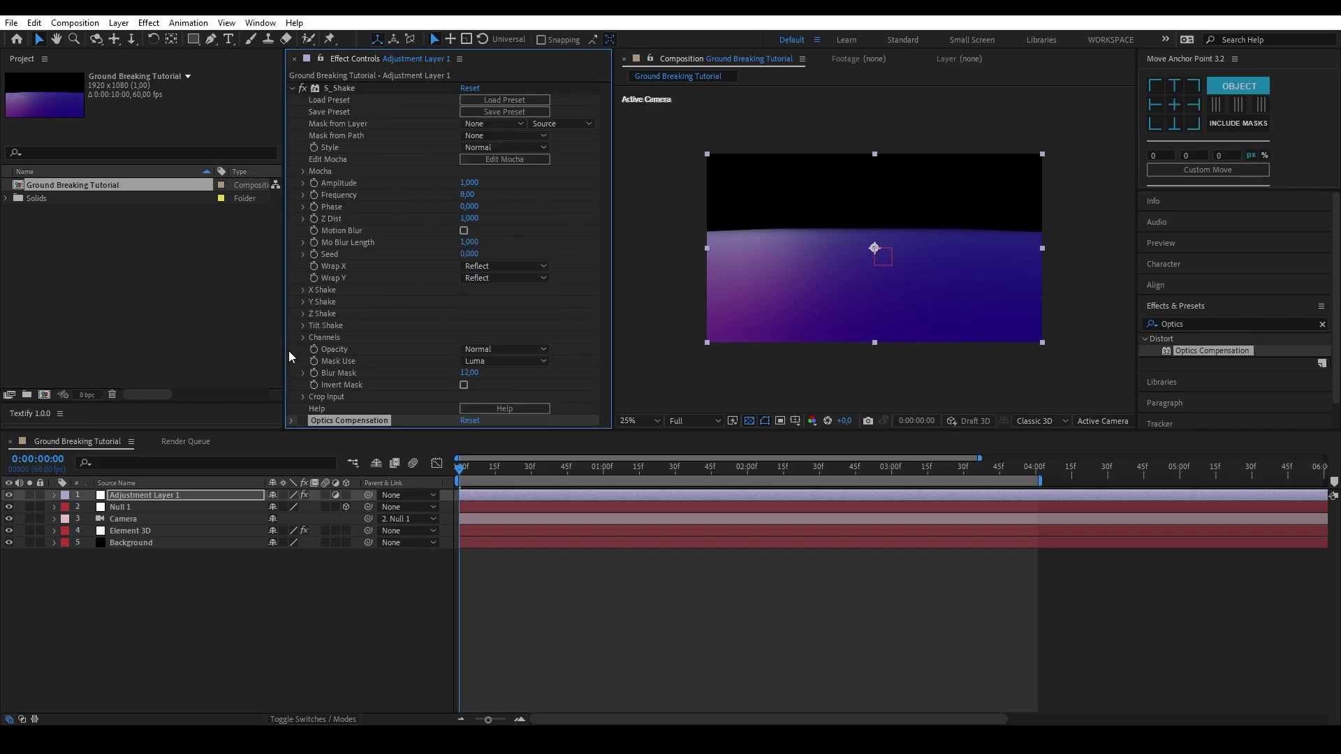
Set S_Shake's Amplitude and Frequency to 0 at 0:00:00:20 and enable keyframing for both.
{"action": "key", "text": "u"}
{"action": "key", "text": "space"}
{"action": "left_click", "coordinate": [472, 182]}
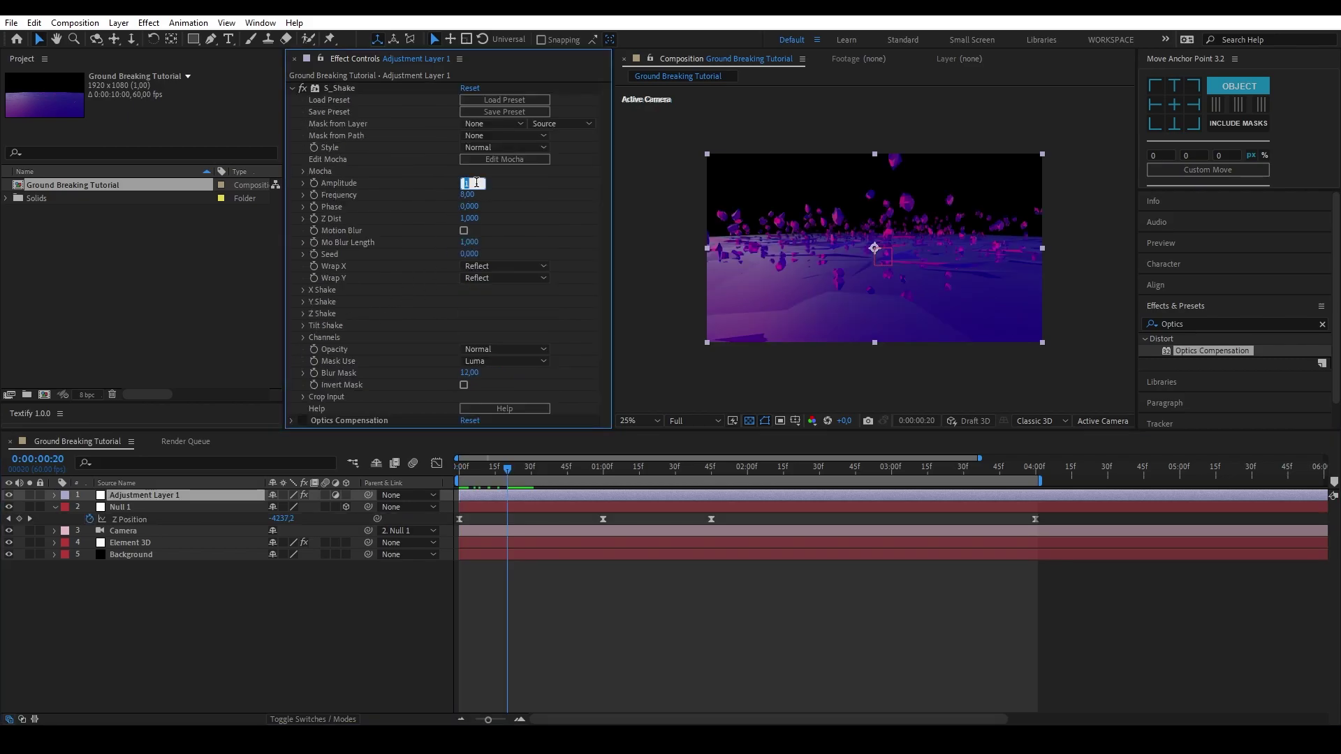
{"action": "type", "text": "0"}
{"action": "key", "text": "Tab"}
{"action": "type", "text": "0"}
{"action": "key", "text": "Return"}
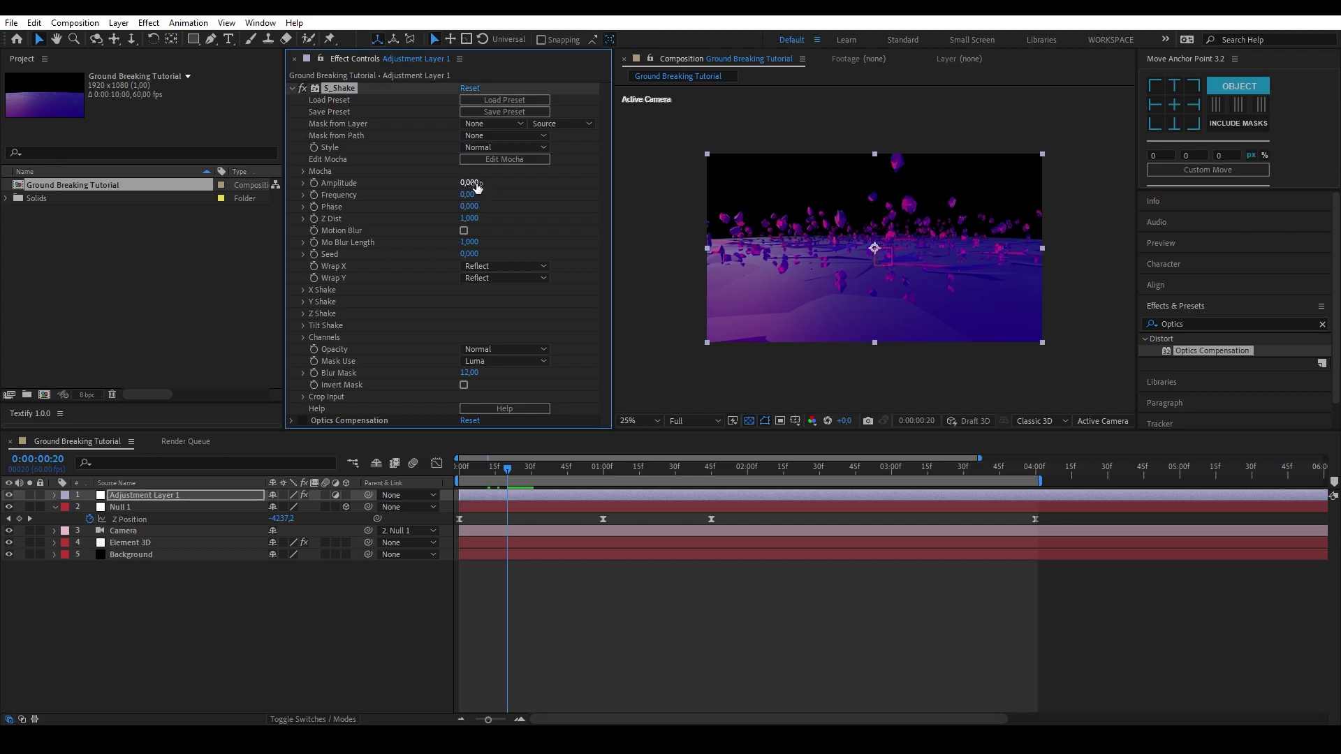
{"action": "left_click", "coordinate": [314, 195]}
Keyframe S_Shake's Amplitude at 3 and Frequency at 2 at 0:00:01:21, checking the time against Null 1's Z Position curve.
{"action": "left_click_drag", "start_coordinate": [671, 478], "coordinate": [655, 478]}
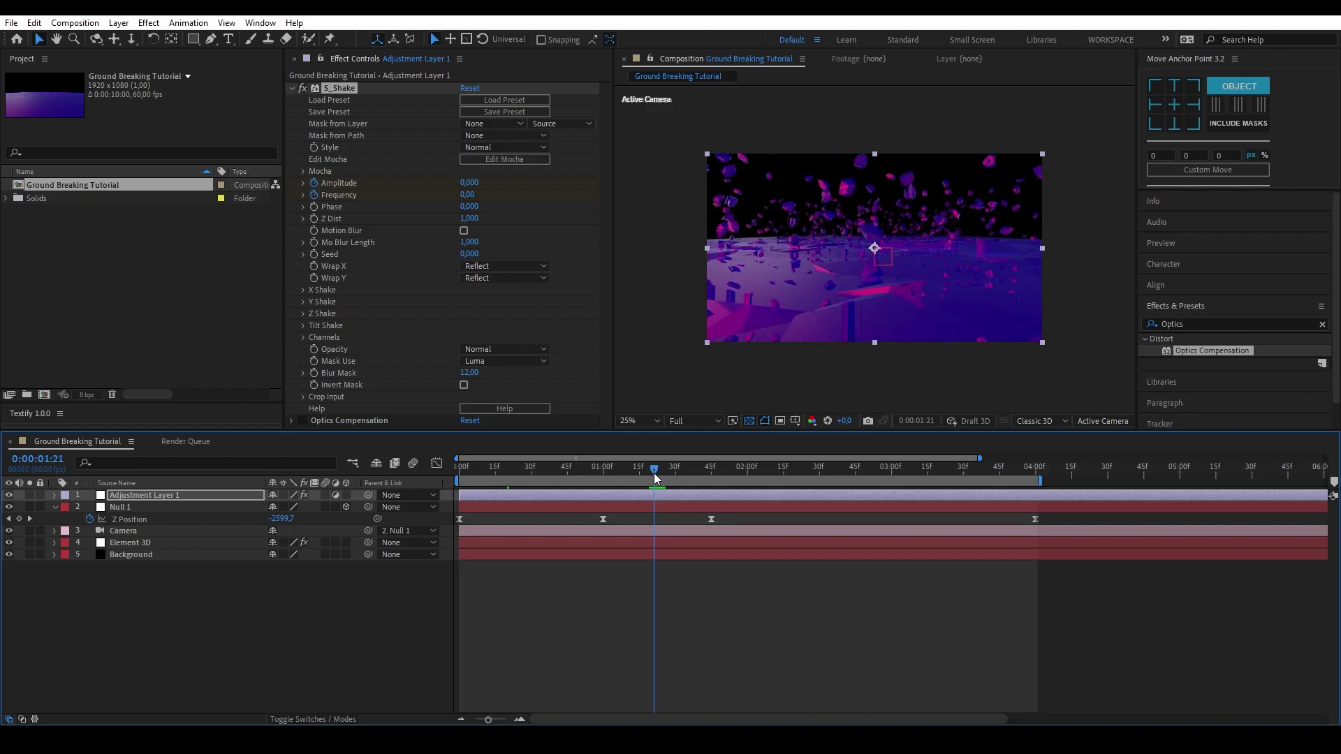
{"action": "left_click", "coordinate": [247, 523]}
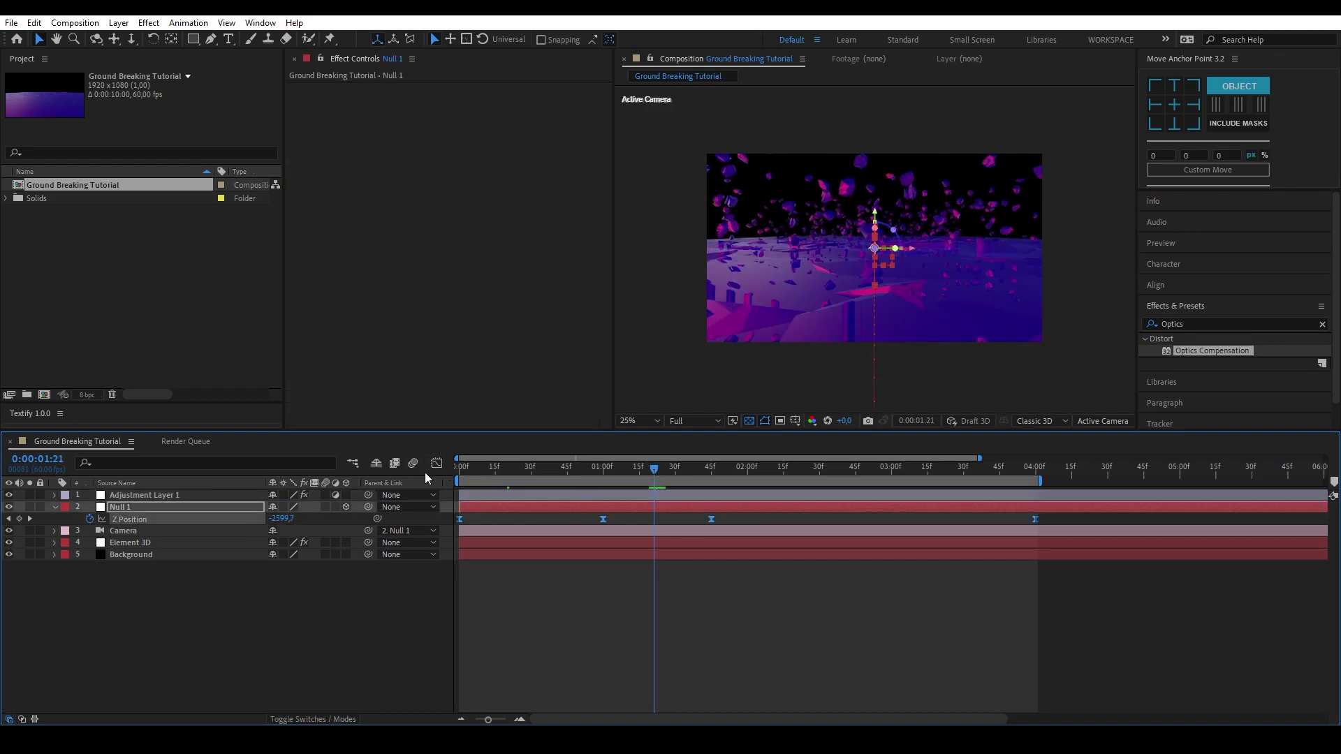
{"action": "left_click", "coordinate": [437, 464]}
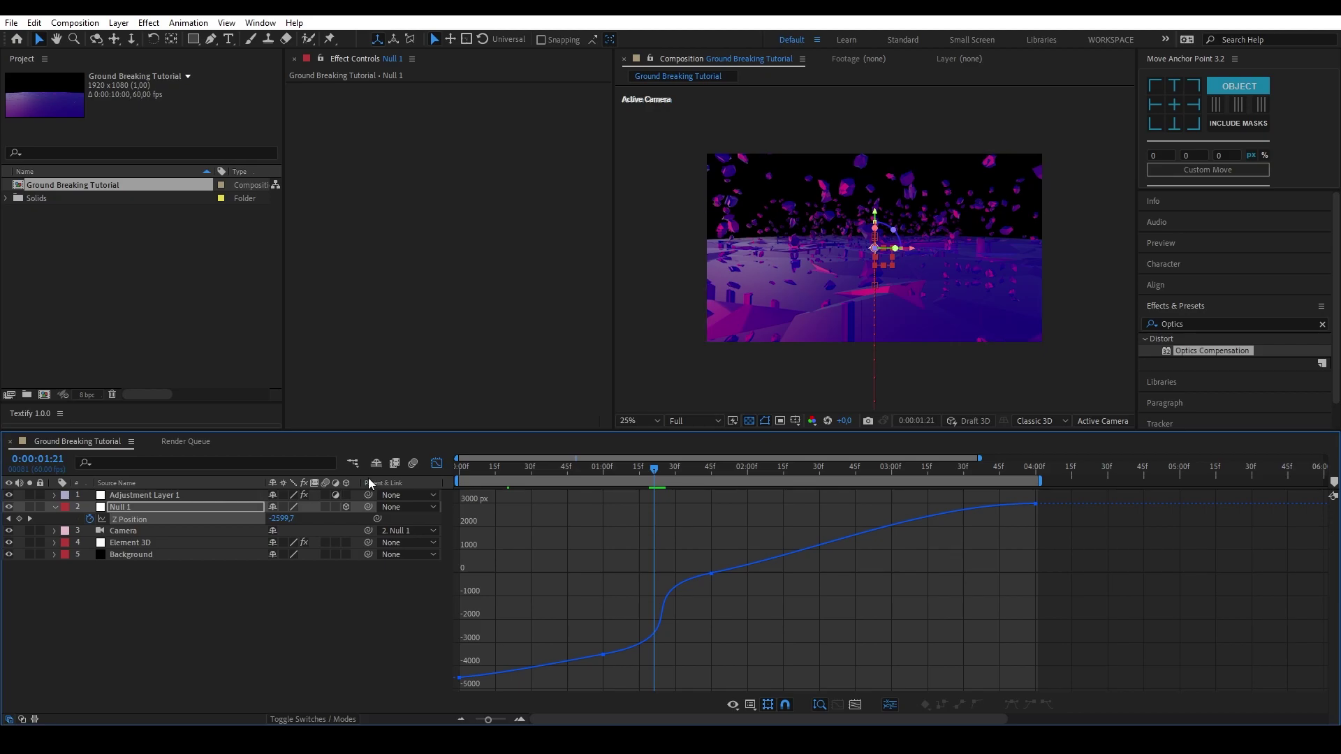
{"action": "left_click", "coordinate": [436, 464]}
{"action": "left_click", "coordinate": [240, 495]}
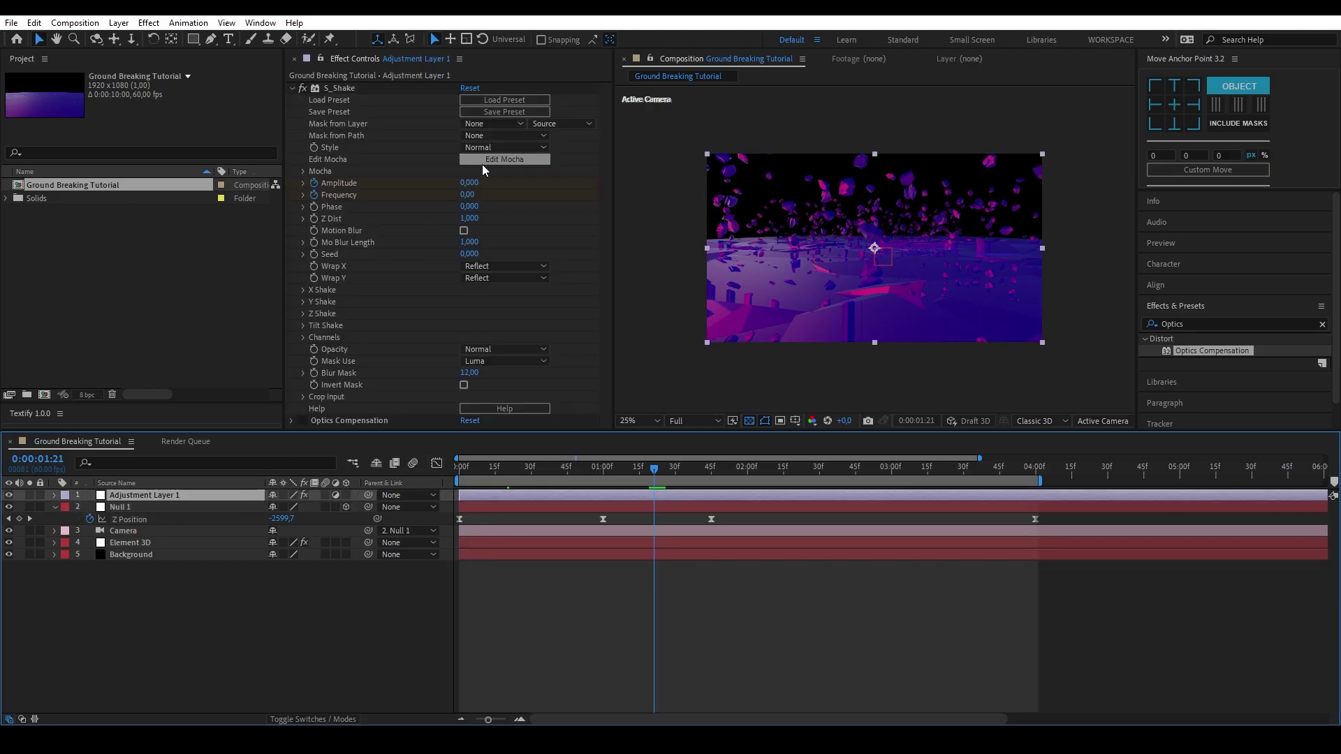
{"action": "left_click", "coordinate": [470, 183]}
{"action": "type", "text": "3"}
{"action": "key", "text": "Tab"}
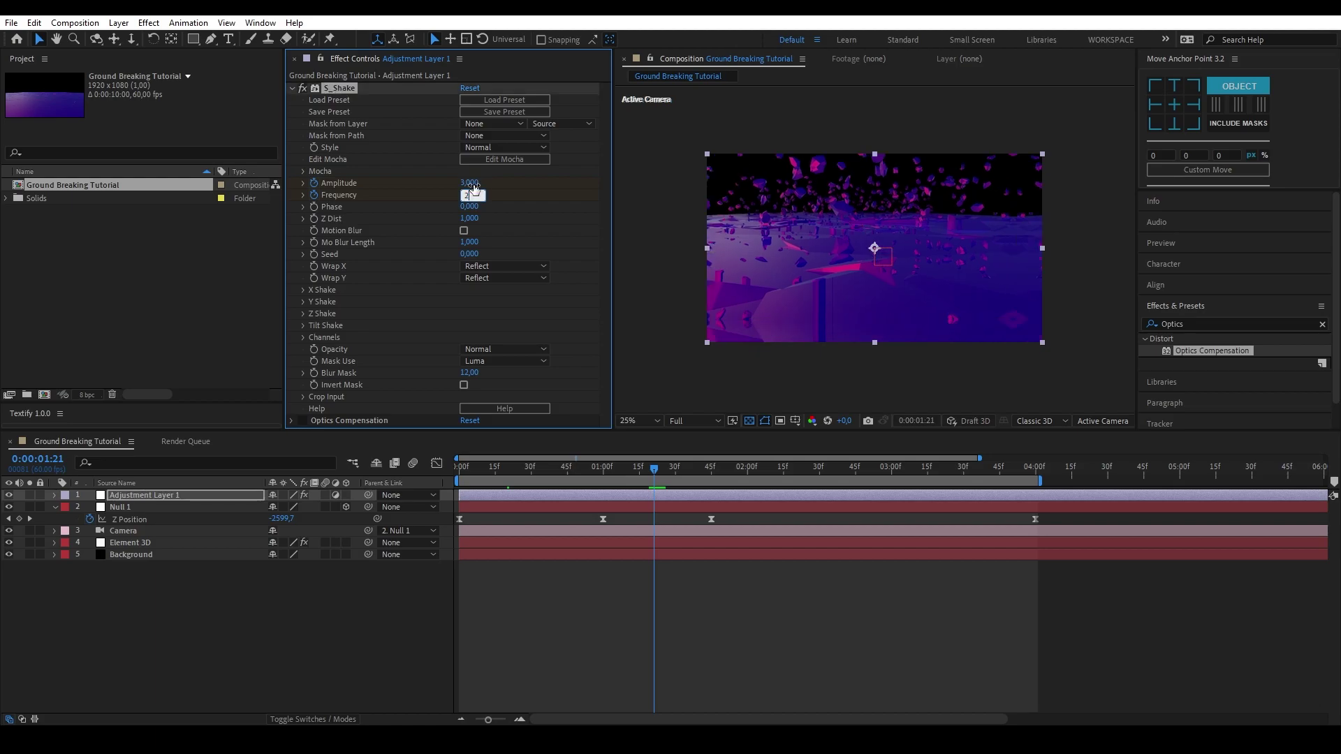
{"action": "type", "text": "2"}
{"action": "key", "text": "Return"}
{"action": "left_click", "coordinate": [845, 580]}
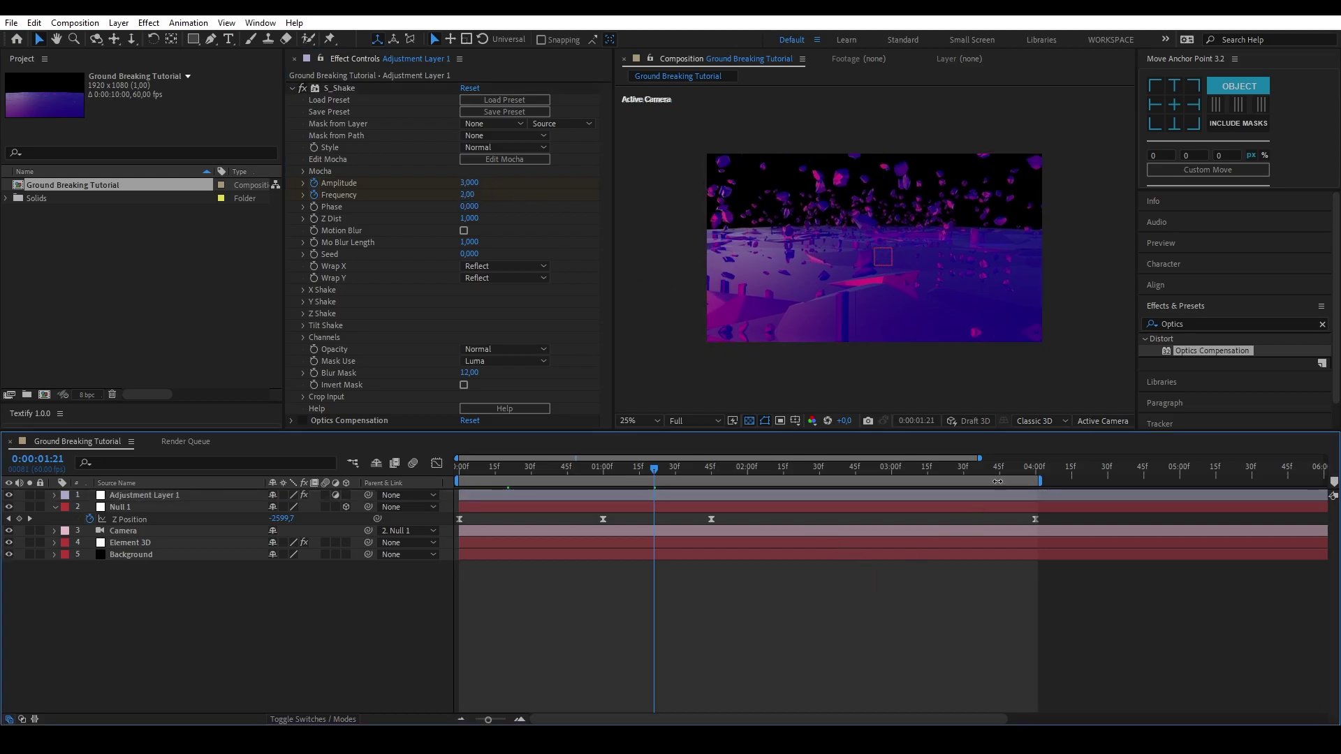
Keyframe S_Shake's Amplitude and Frequency at 0 at 0:00:03:30.
{"action": "left_click", "coordinate": [964, 472]}
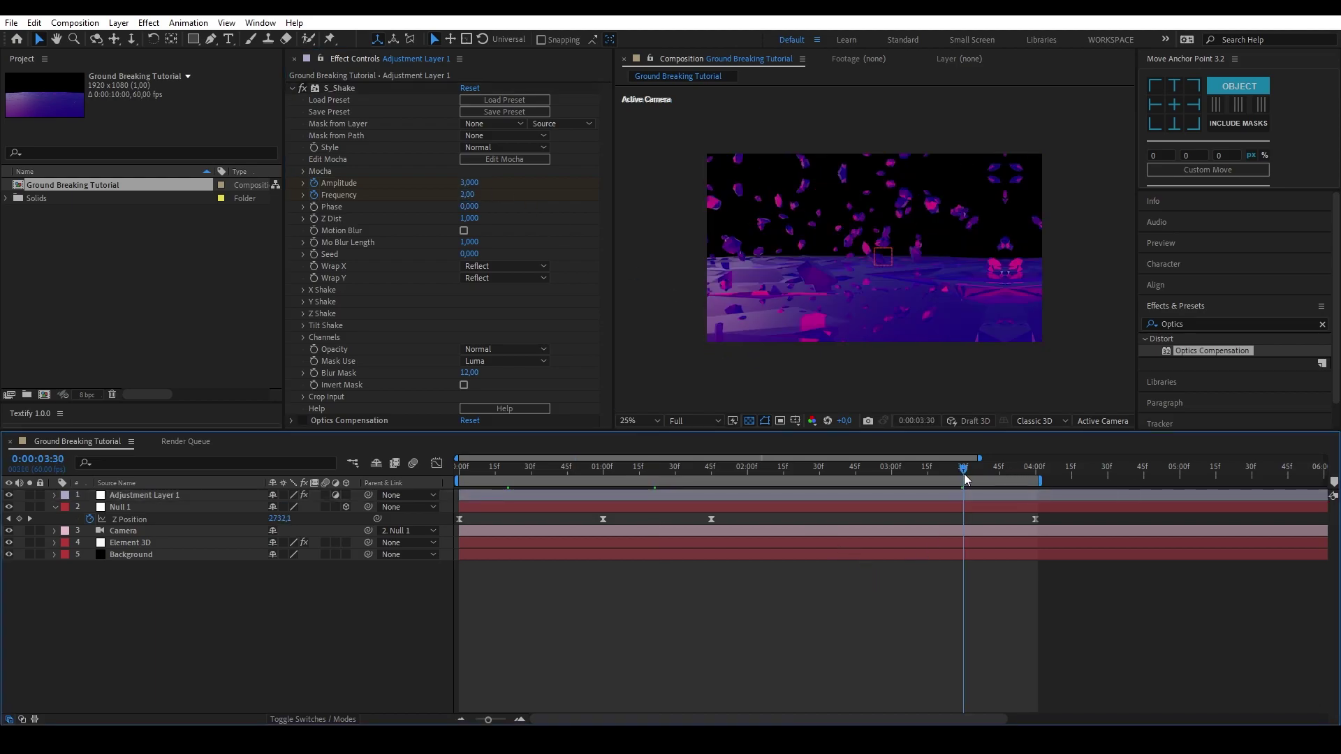
{"action": "left_click", "coordinate": [472, 182]}
{"action": "type", "text": "0"}
{"action": "key", "text": "Tab"}
{"action": "type", "text": "0"}
{"action": "key", "text": "Return"}
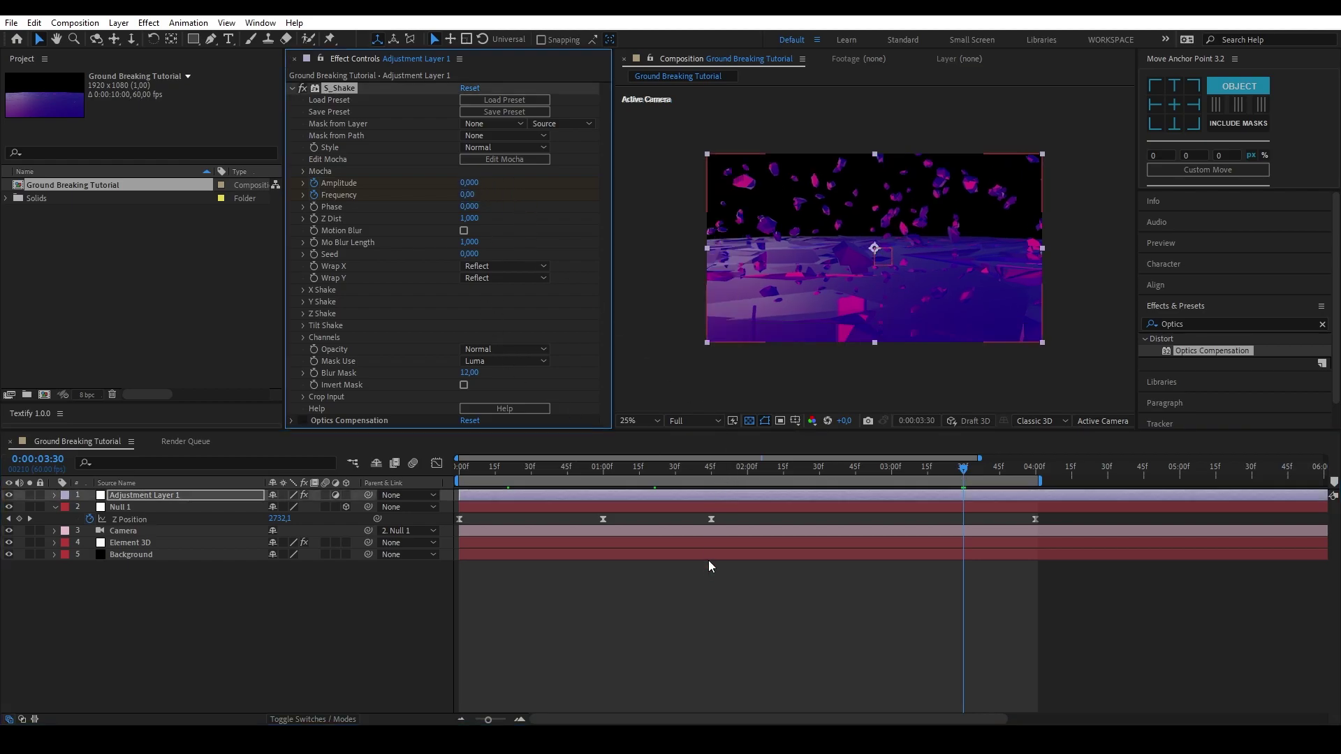
Reveal Adjustment Layer 1's keyframes in the timeline and return to the shake keyframes at 0:00:01:21.
{"action": "left_click", "coordinate": [708, 564]}
{"action": "left_click", "coordinate": [694, 496]}
{"action": "key", "text": "u"}
{"action": "key", "text": "j"}
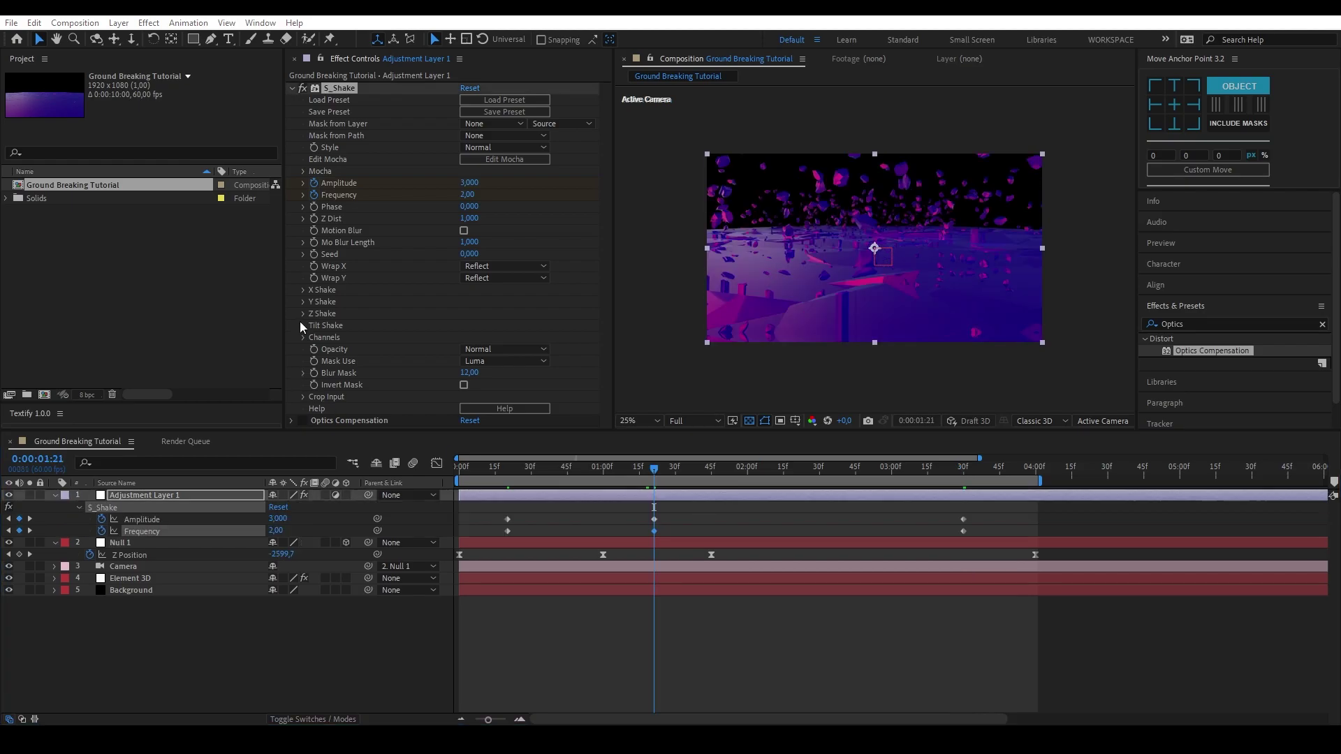
Set S_Shake's X Rand Amp to 128 and Y Rand Amp to 64.
{"action": "left_click", "coordinate": [301, 294]}
{"action": "left_click", "coordinate": [303, 362]}
{"action": "scroll", "coordinate": [303, 362], "scroll_direction": "down", "scroll_amount": 1}
{"action": "left_click", "coordinate": [470, 270]}
{"action": "type", "text": "128"}
{"action": "key", "text": "Return"}
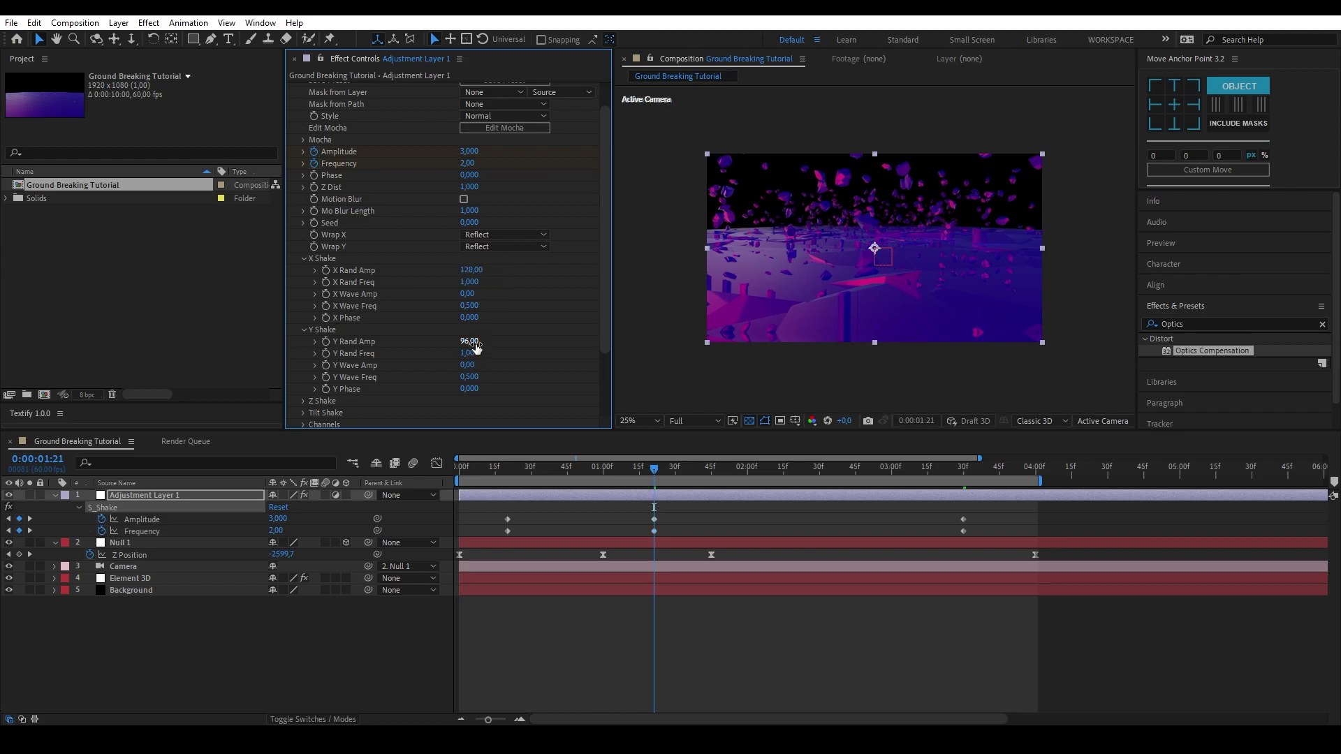
{"action": "left_click", "coordinate": [470, 342]}
{"action": "type", "text": "64"}
{"action": "key", "text": "Return"}
{"action": "left_click", "coordinate": [307, 260]}
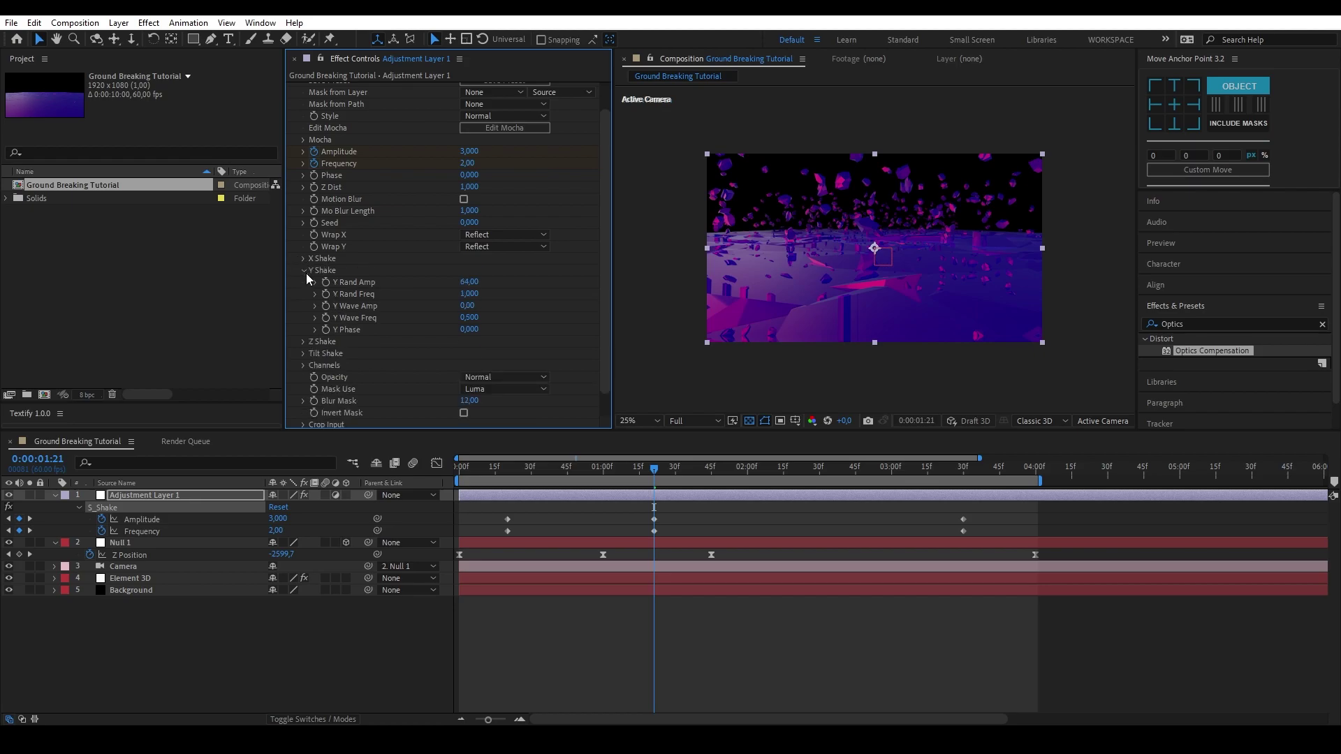
{"action": "left_click", "coordinate": [306, 271]}
Apply Easy Ease to all of S_Shake's Amplitude and Frequency keyframes.
{"action": "left_click_drag", "start_coordinate": [490, 517], "coordinate": [978, 539]}
{"action": "right_click", "coordinate": [963, 518]}
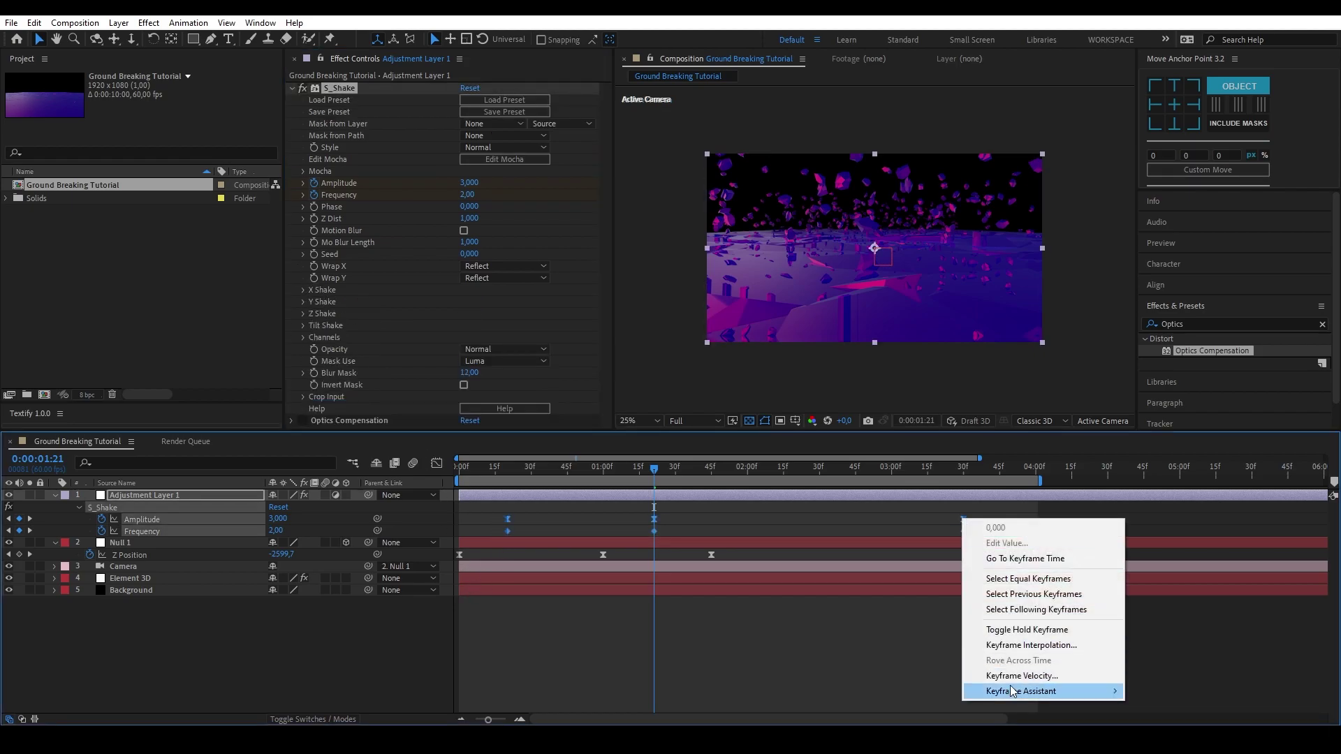
{"action": "mouse_move", "coordinate": [1022, 691]}
{"action": "left_click", "coordinate": [790, 601]}
{"action": "left_click", "coordinate": [752, 621]}
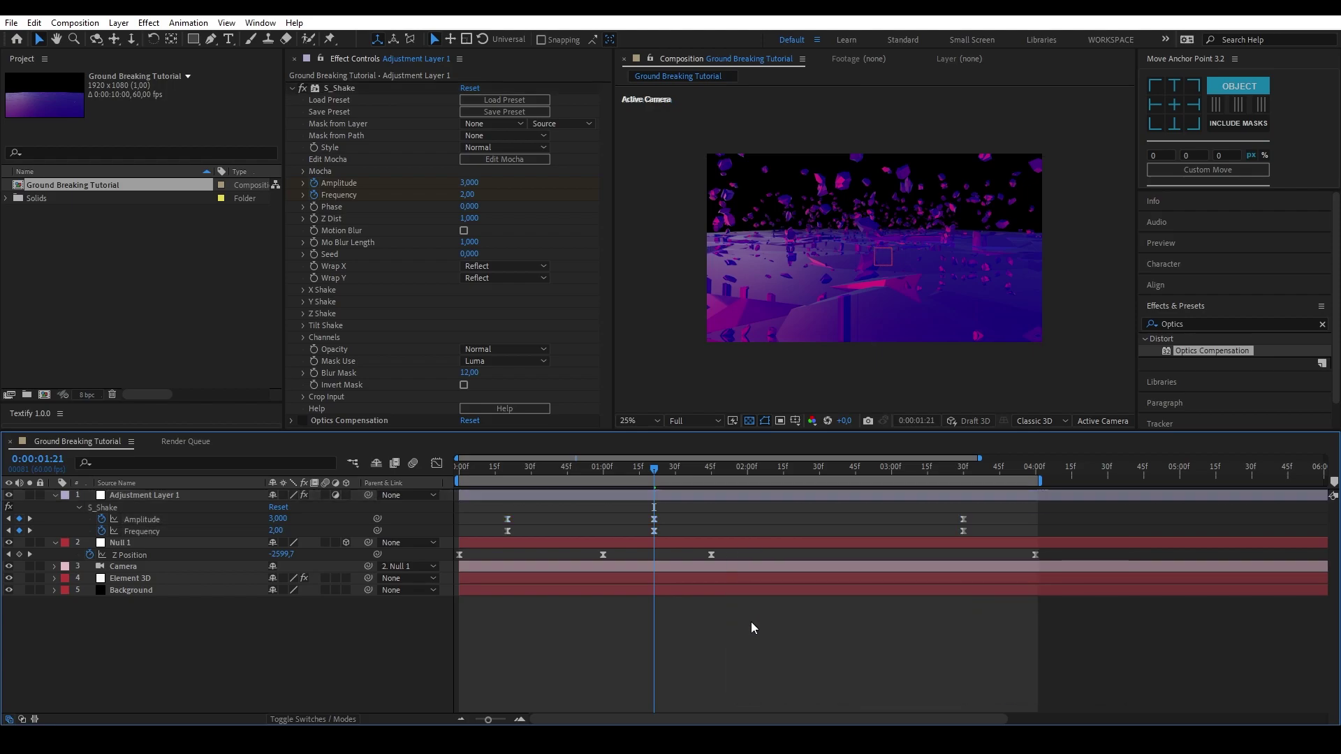
Reshape S_Shake's Amplitude curve in the Graph Editor for a steep rise to the peak and a fast fall that tapers off slowly.
{"action": "left_click", "coordinate": [438, 463]}
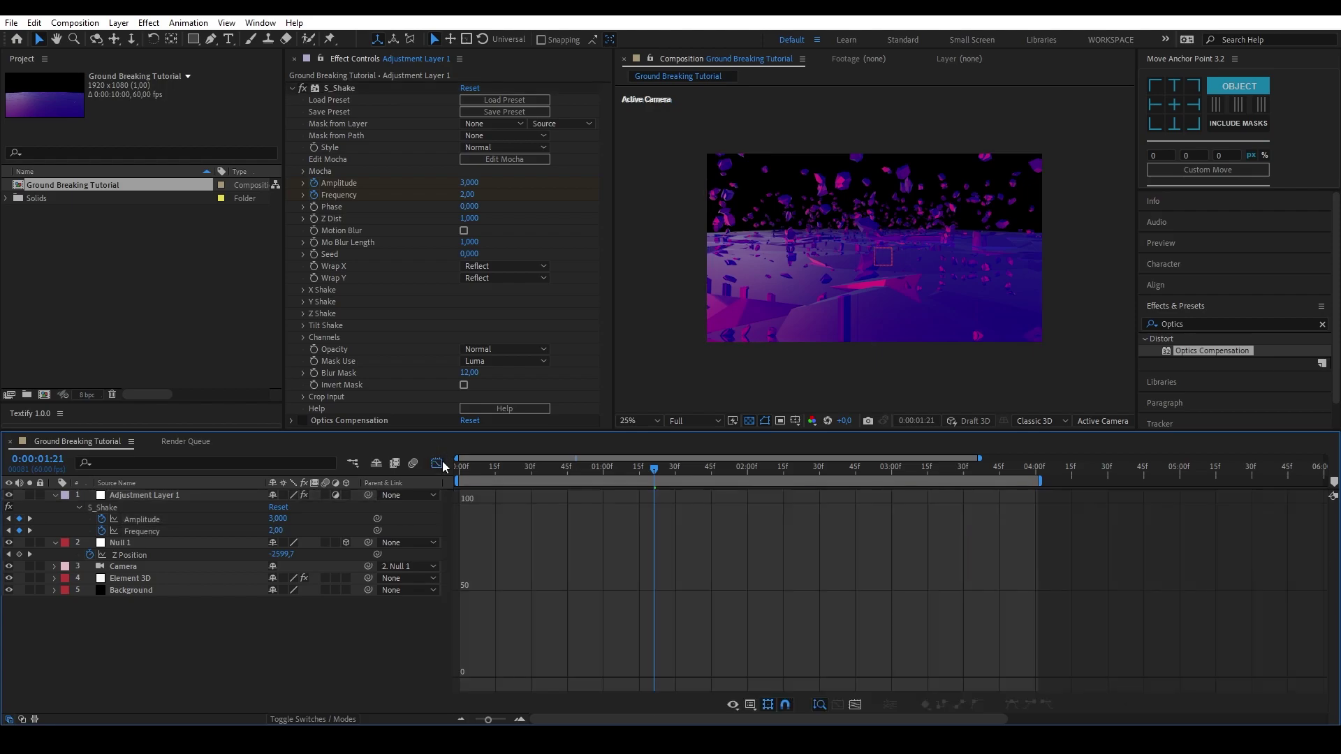
{"action": "left_click", "coordinate": [144, 523]}
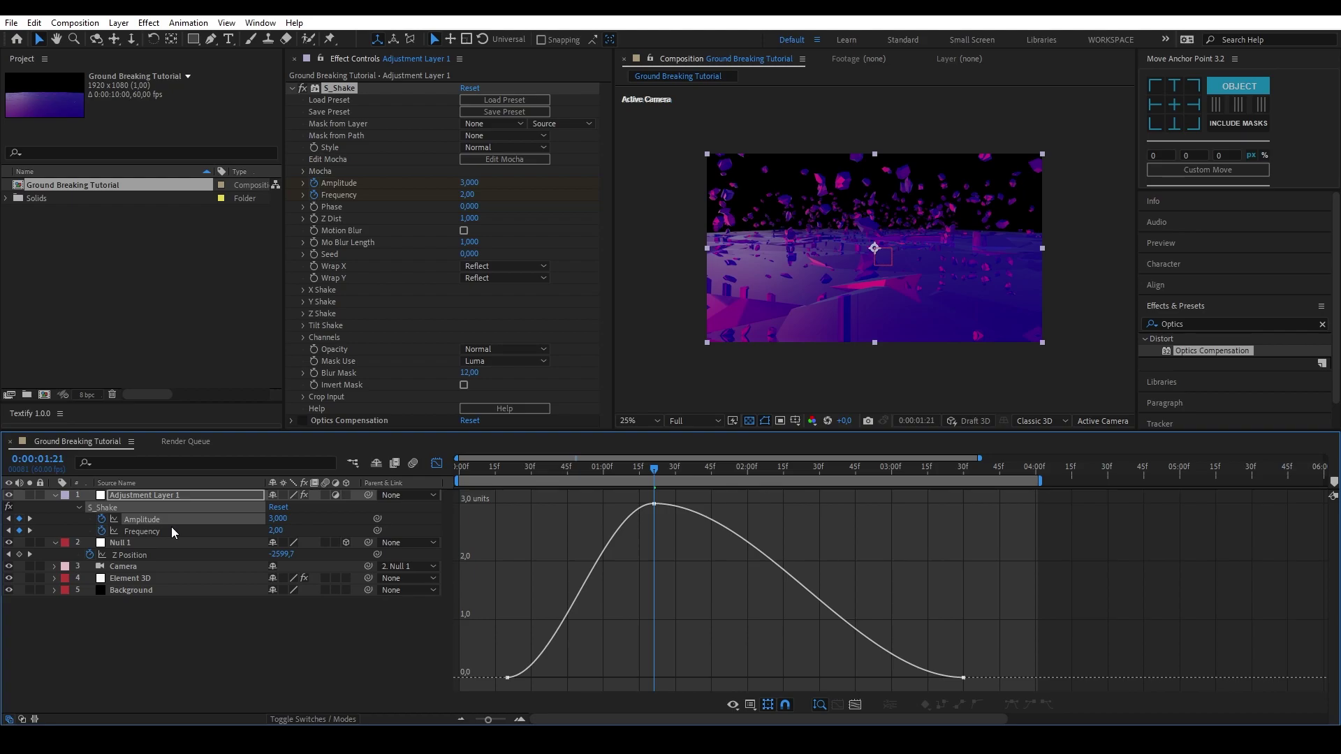
{"action": "left_click_drag", "start_coordinate": [747, 657], "coordinate": [590, 481]}
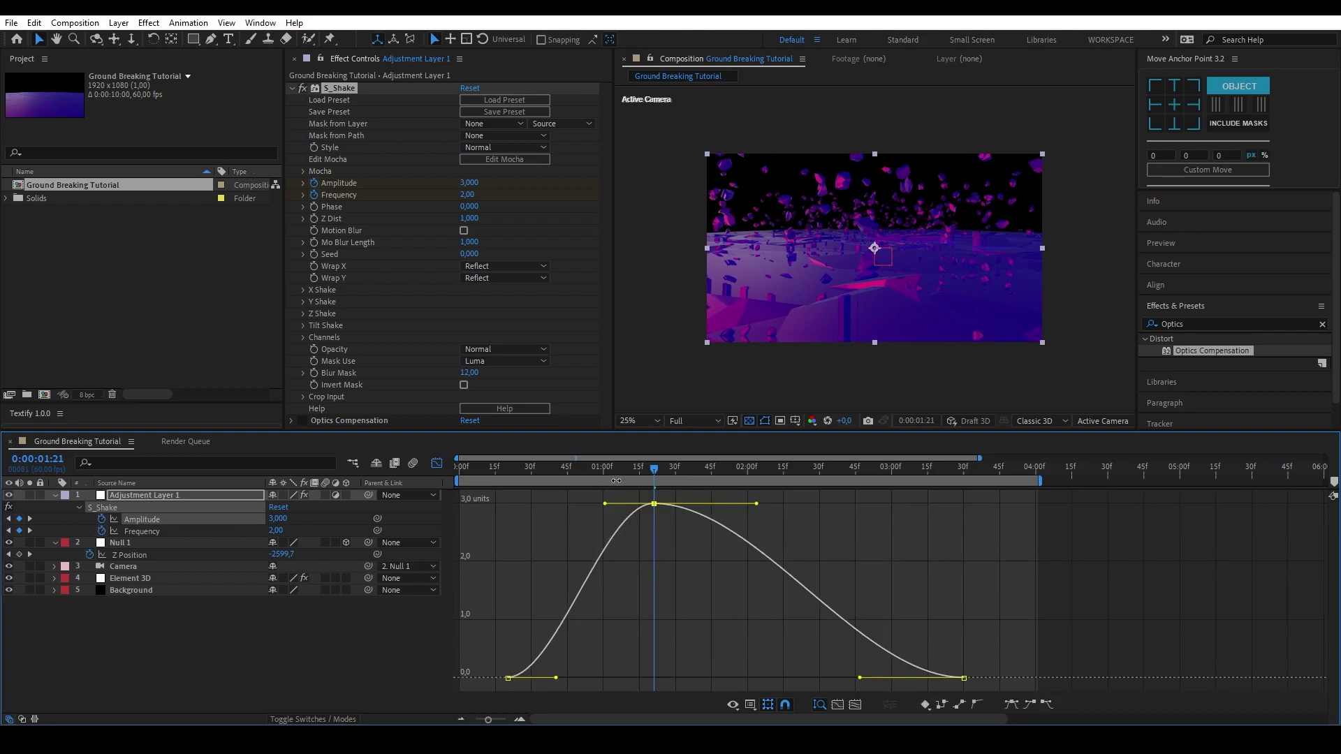
{"action": "right_click", "coordinate": [587, 505]}
{"action": "left_click", "coordinate": [673, 598]}
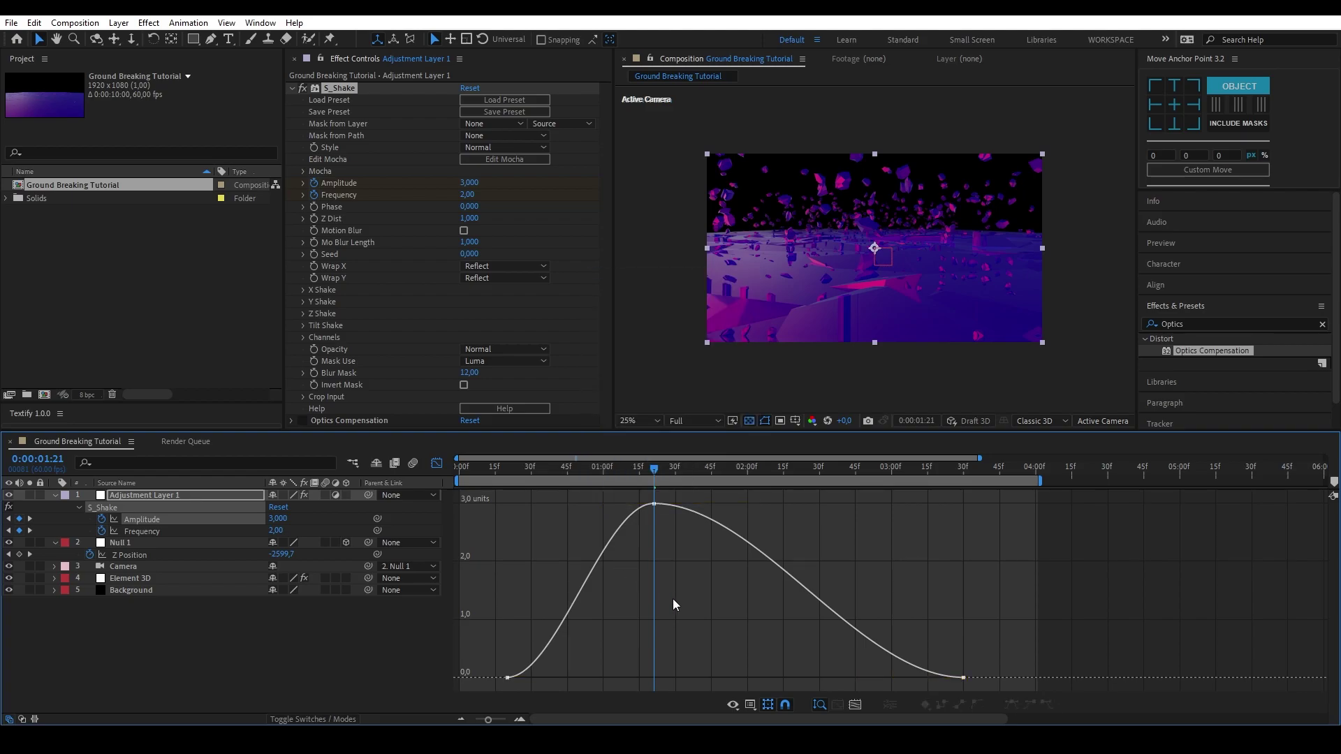
{"action": "double_click", "coordinate": [744, 519]}
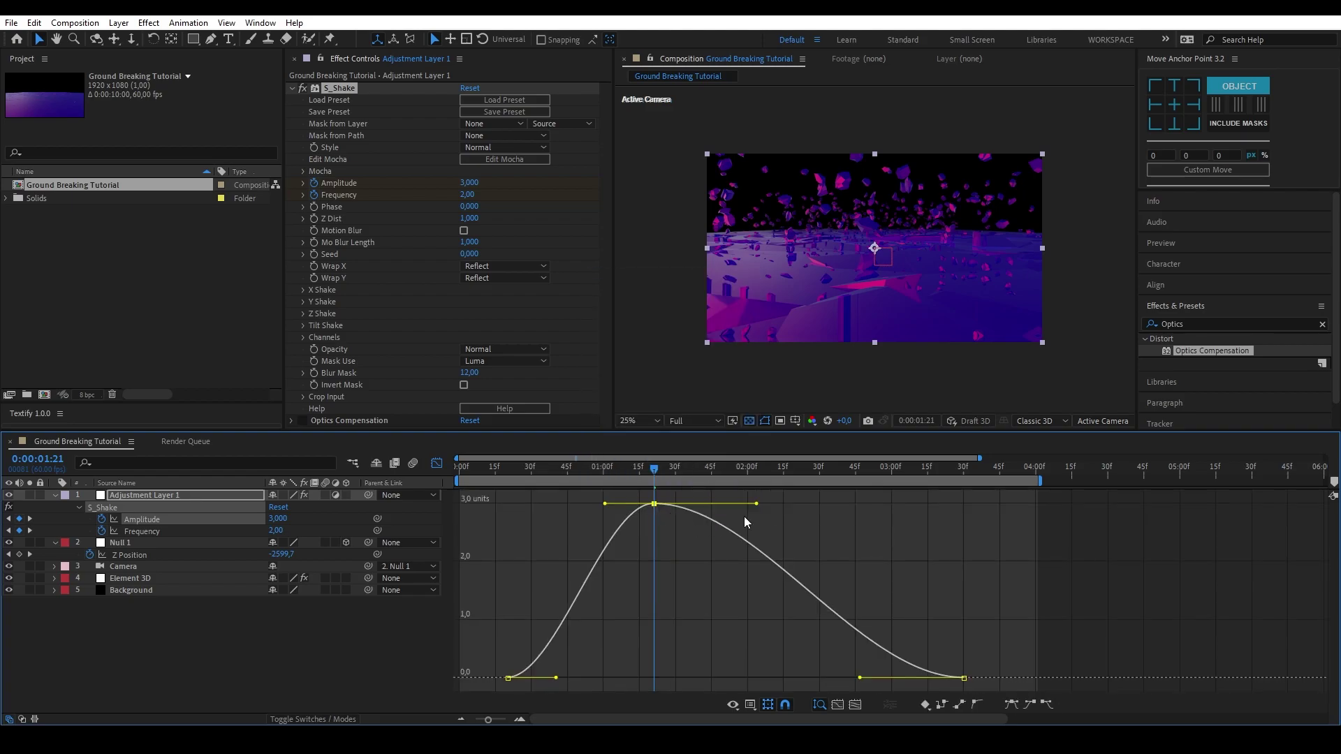
{"action": "left_click_drag", "start_coordinate": [756, 509], "coordinate": [628, 508]}
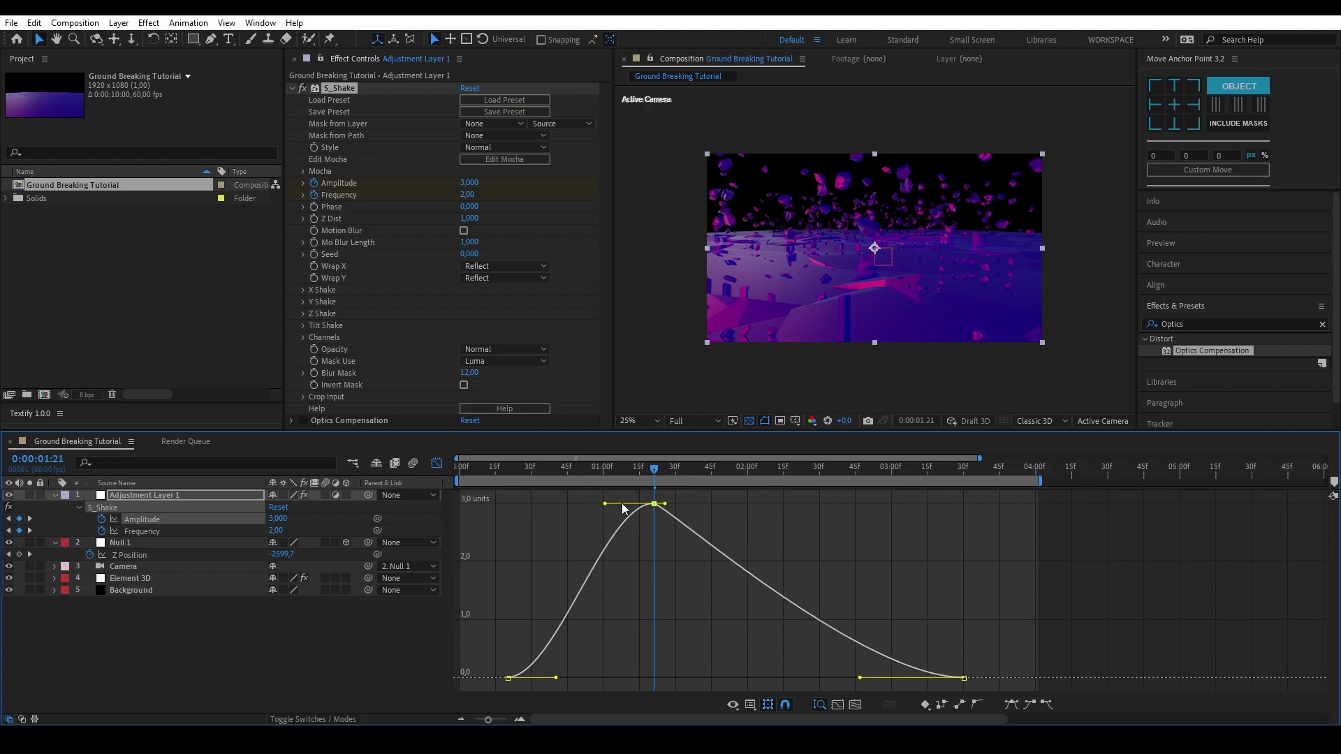
{"action": "left_click_drag", "start_coordinate": [555, 679], "coordinate": [640, 681]}
{"action": "left_click", "coordinate": [966, 677]}
{"action": "left_click_drag", "start_coordinate": [859, 680], "coordinate": [664, 675]}
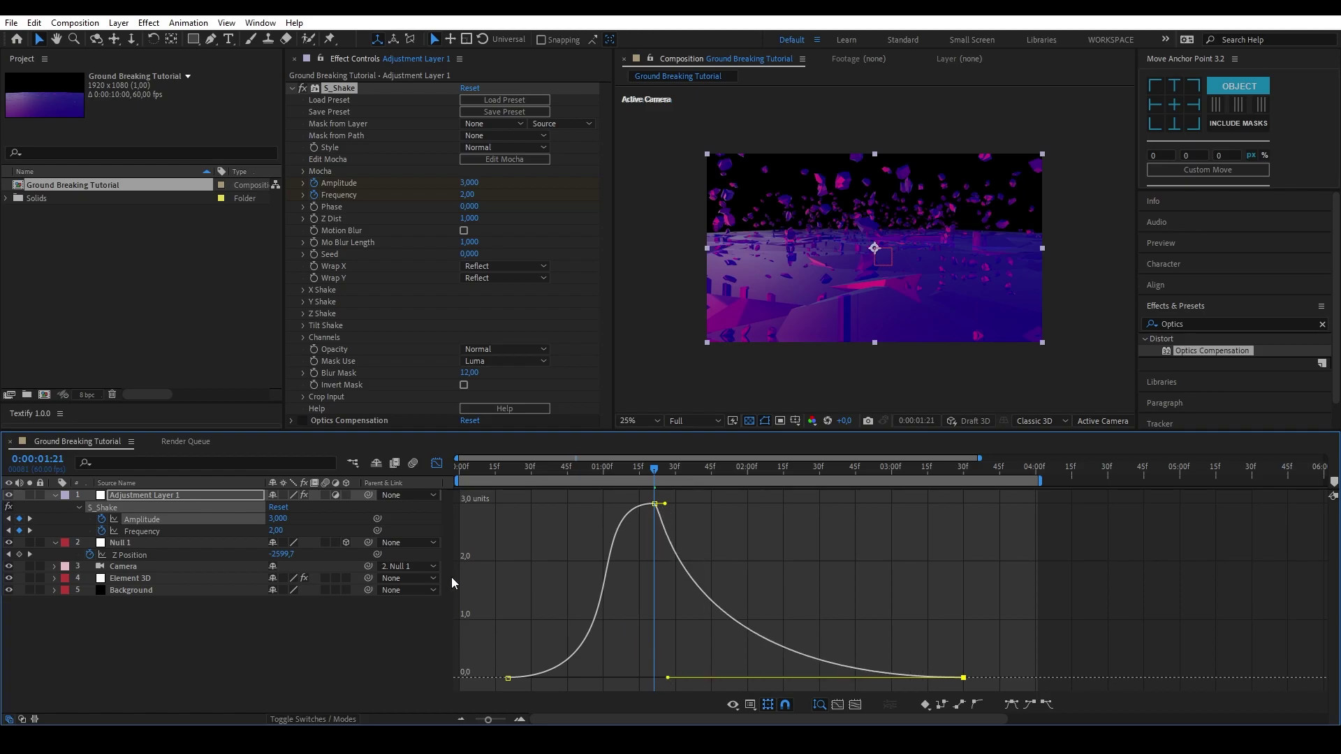
{"action": "left_click_drag", "start_coordinate": [665, 507], "coordinate": [652, 578]}
Give S_Shake's Frequency curve a similar steep rise and tapering fall, and preview the shake from 0:00:00:18.
{"action": "left_click", "coordinate": [225, 531]}
{"action": "left_click_drag", "start_coordinate": [556, 678], "coordinate": [651, 678]}
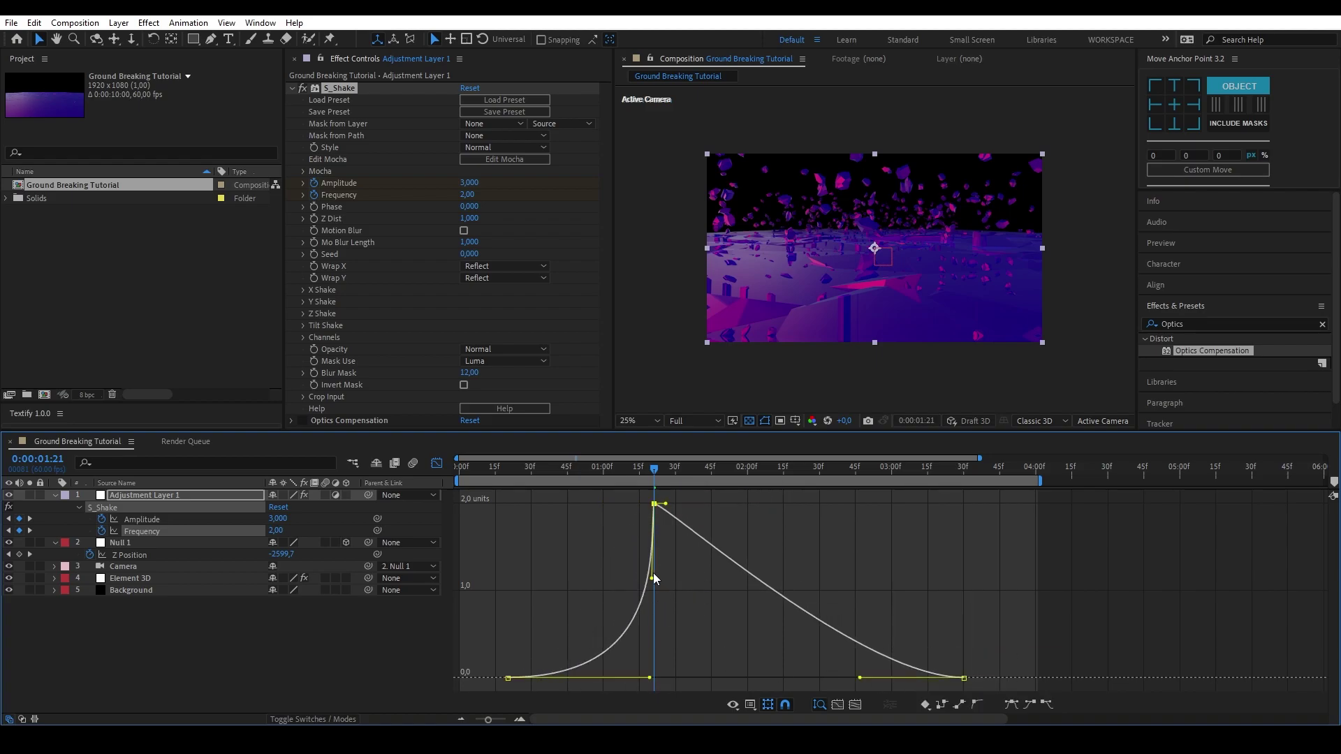
{"action": "left_click_drag", "start_coordinate": [651, 579], "coordinate": [592, 503]}
{"action": "left_click_drag", "start_coordinate": [861, 677], "coordinate": [730, 664]}
{"action": "left_click_drag", "start_coordinate": [594, 673], "coordinate": [489, 685]}
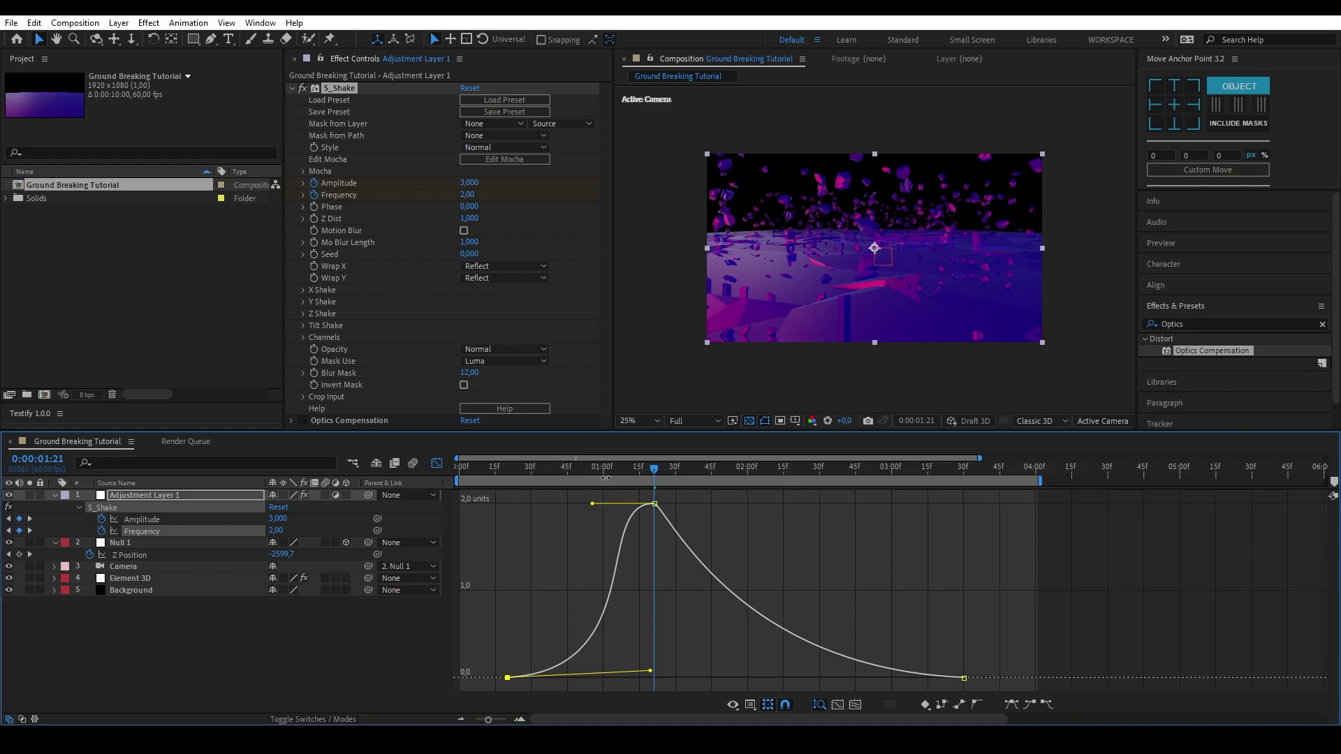
{"action": "mouse_move", "coordinate": [485, 470]}
{"action": "left_mouse_down"}
{"action": "mouse_move", "coordinate": [517, 475]}
{"action": "mouse_move", "coordinate": [502, 475]}
{"action": "left_mouse_up"}
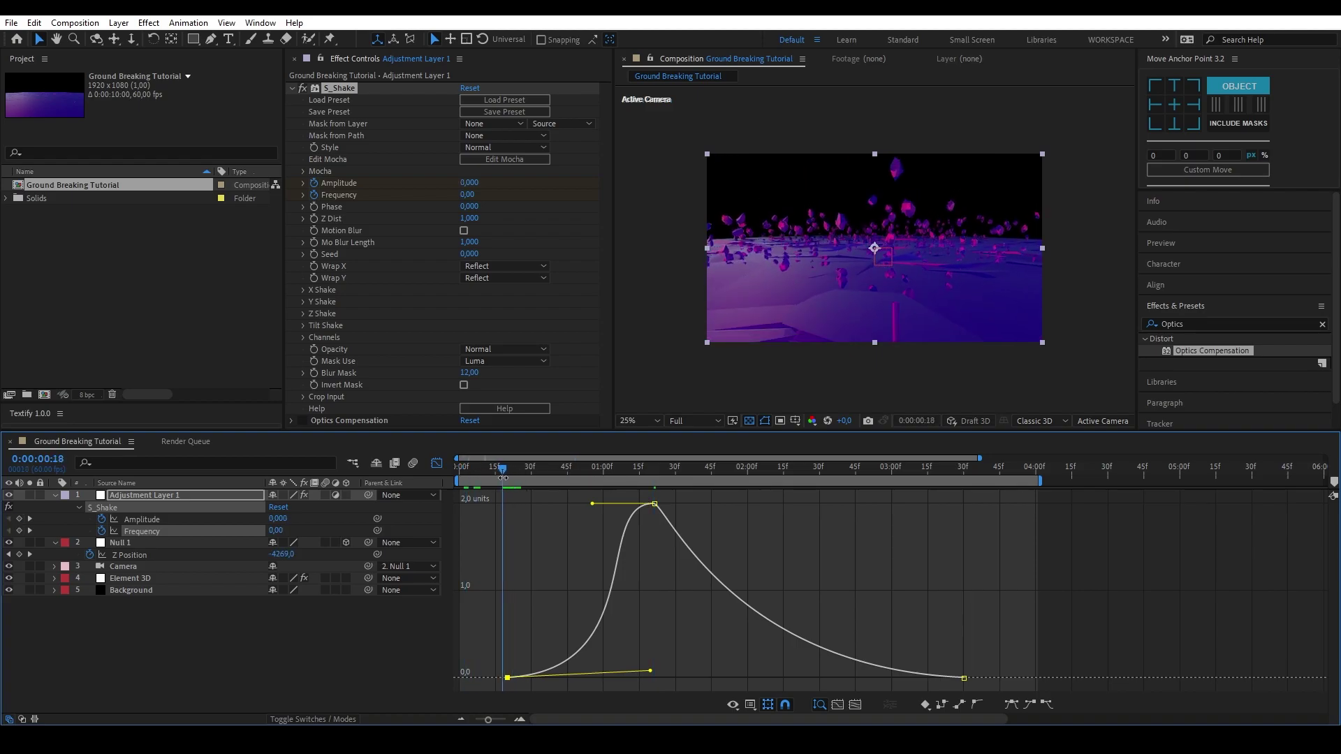
{"action": "key", "text": "space"}
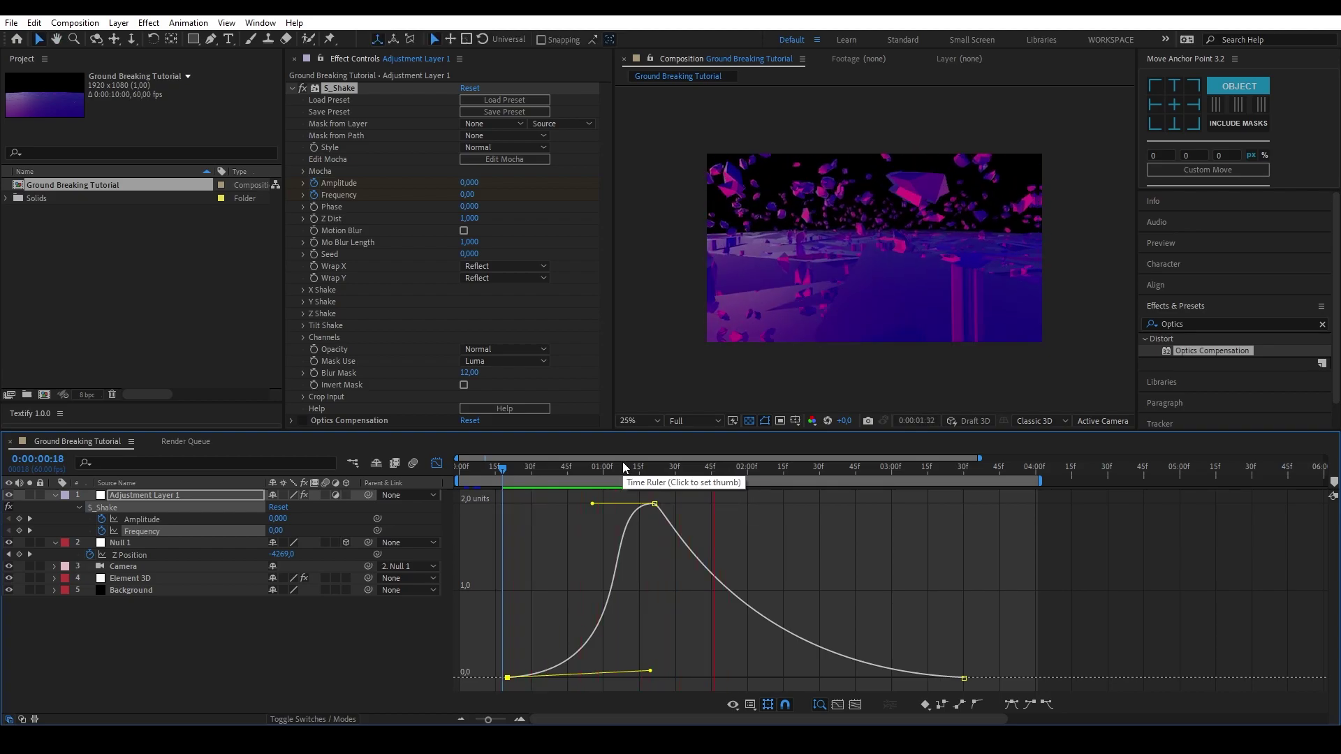
Move S_Shake's peak Amplitude and Frequency keyframes together to 0:00:01:25 in the timeline.
{"action": "left_click_drag", "start_coordinate": [648, 466], "coordinate": [658, 468]}
{"action": "left_click", "coordinate": [437, 463]}
{"action": "left_click", "coordinate": [648, 520]}
{"action": "left_click", "coordinate": [652, 531], "text": "shift"}
{"action": "left_click_drag", "start_coordinate": [652, 531], "coordinate": [659, 531]}
{"action": "key", "text": "Page_Down"}
{"action": "key", "text": "Page_Down"}
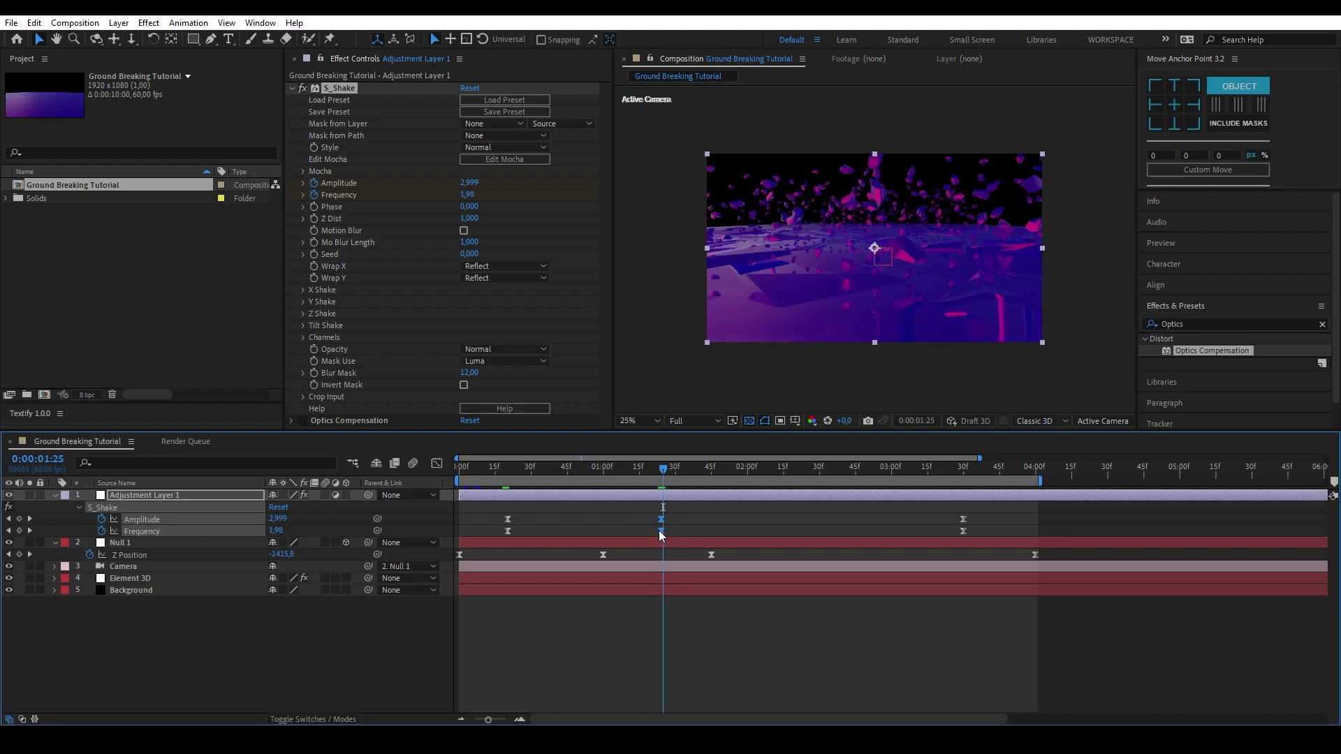
Reshape only the Frequency curve into a sharp peak with a nearly vertical rise, and preview the animation from the start.
{"action": "left_click", "coordinate": [436, 464]}
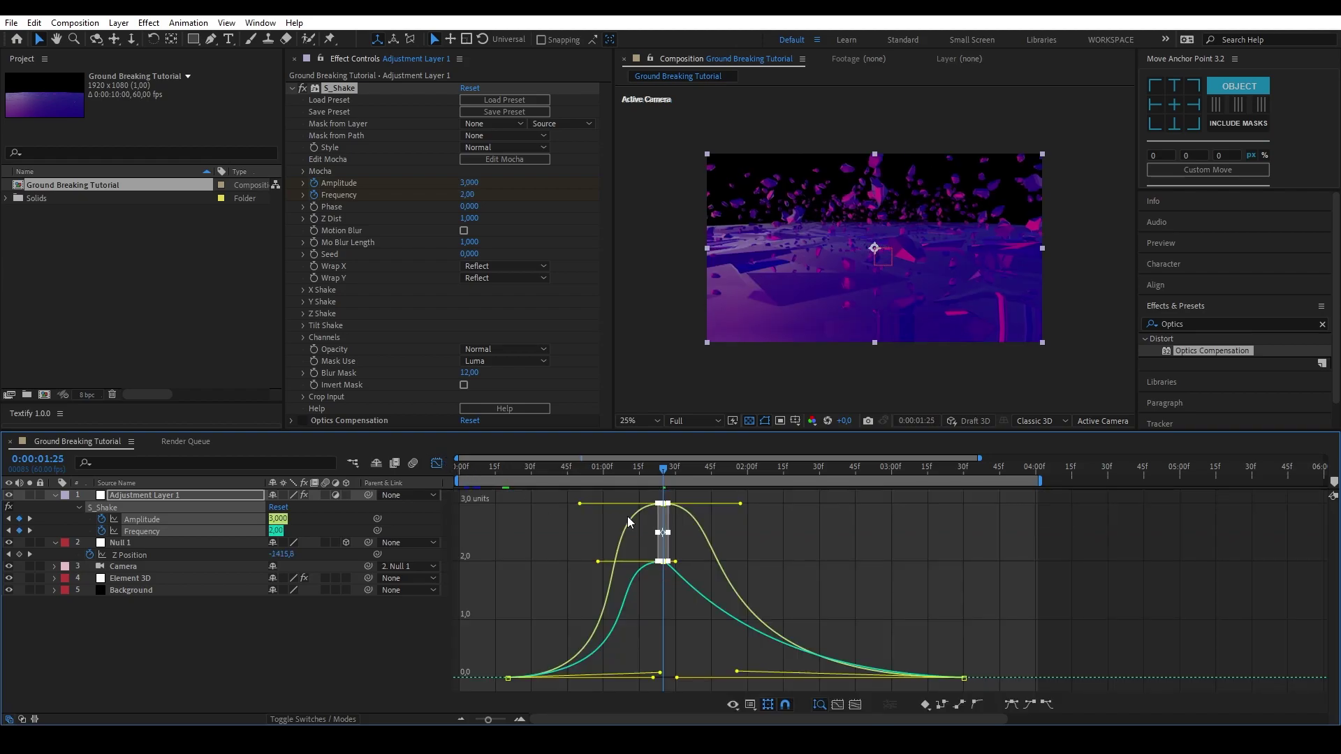
{"action": "left_click", "coordinate": [664, 634]}
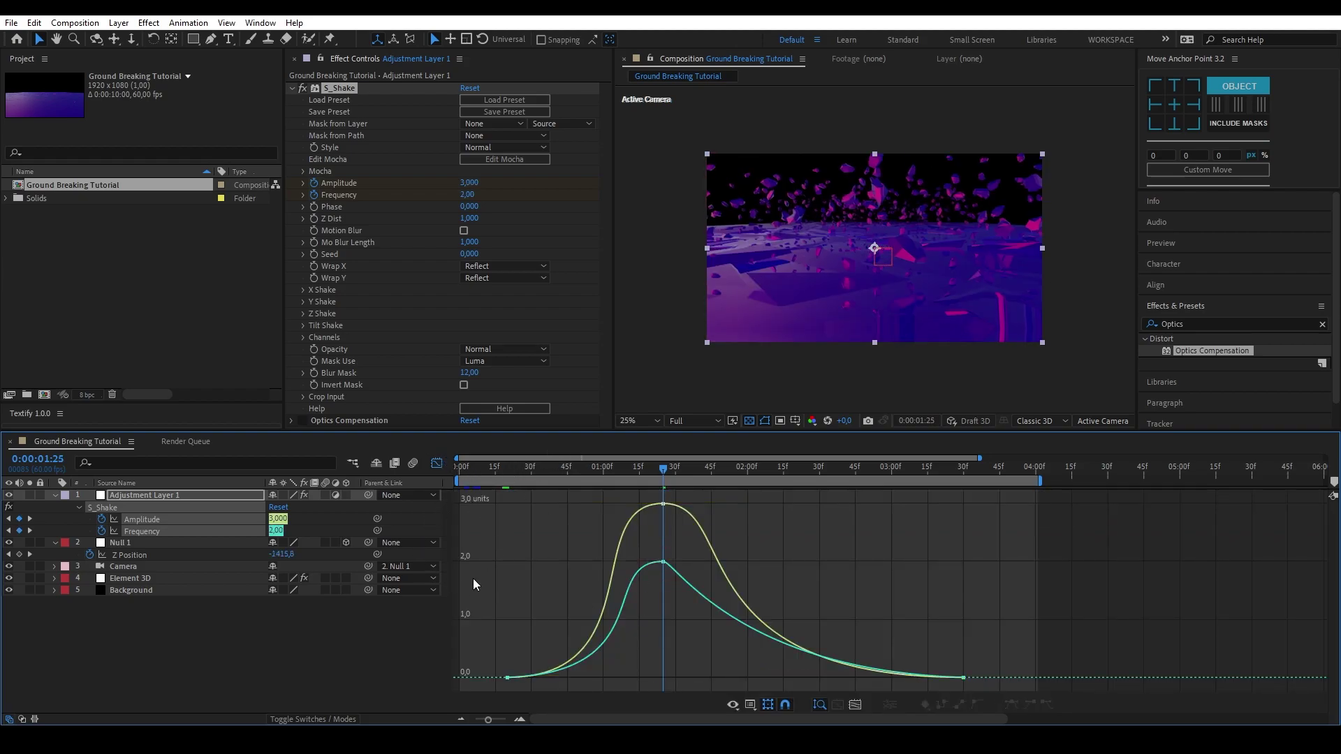
{"action": "left_click", "coordinate": [182, 532]}
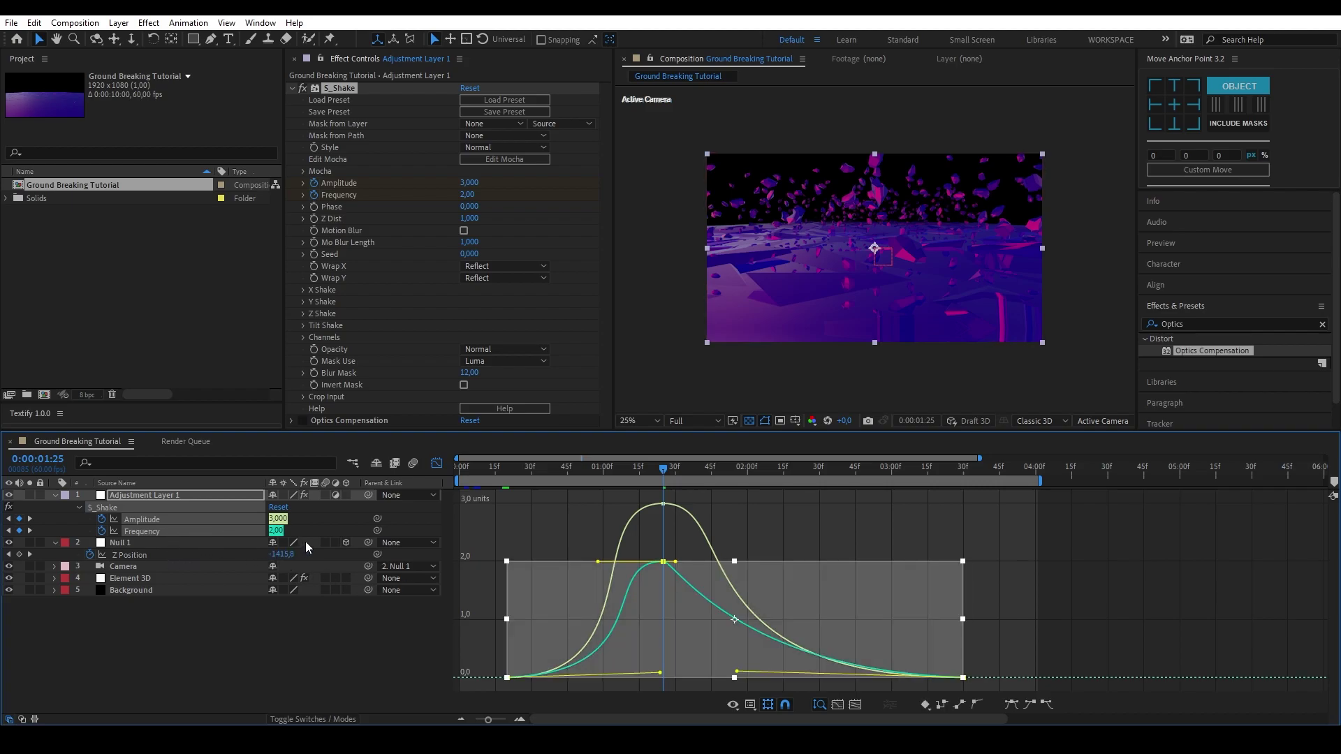
{"action": "left_click", "coordinate": [313, 531]}
{"action": "left_click", "coordinate": [204, 525]}
{"action": "left_click_drag", "start_coordinate": [676, 531], "coordinate": [696, 506]}
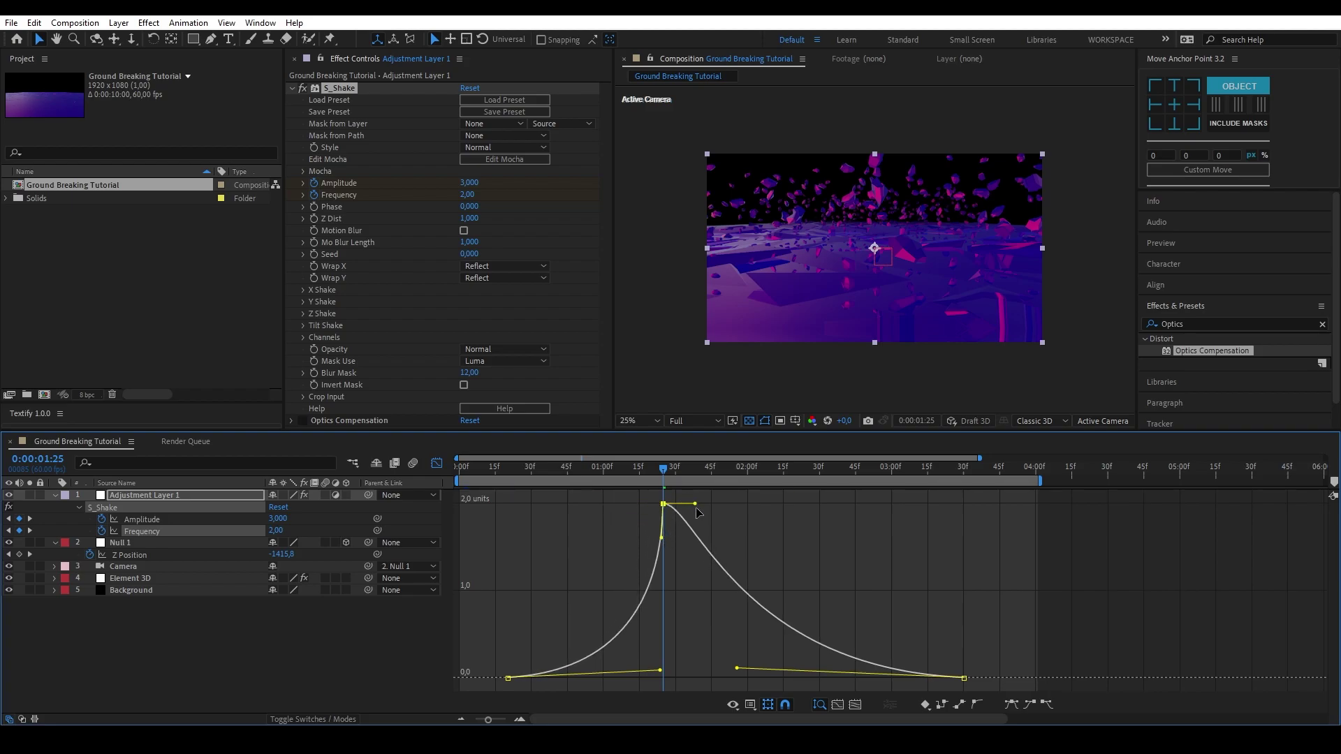
{"action": "key", "text": "Home"}
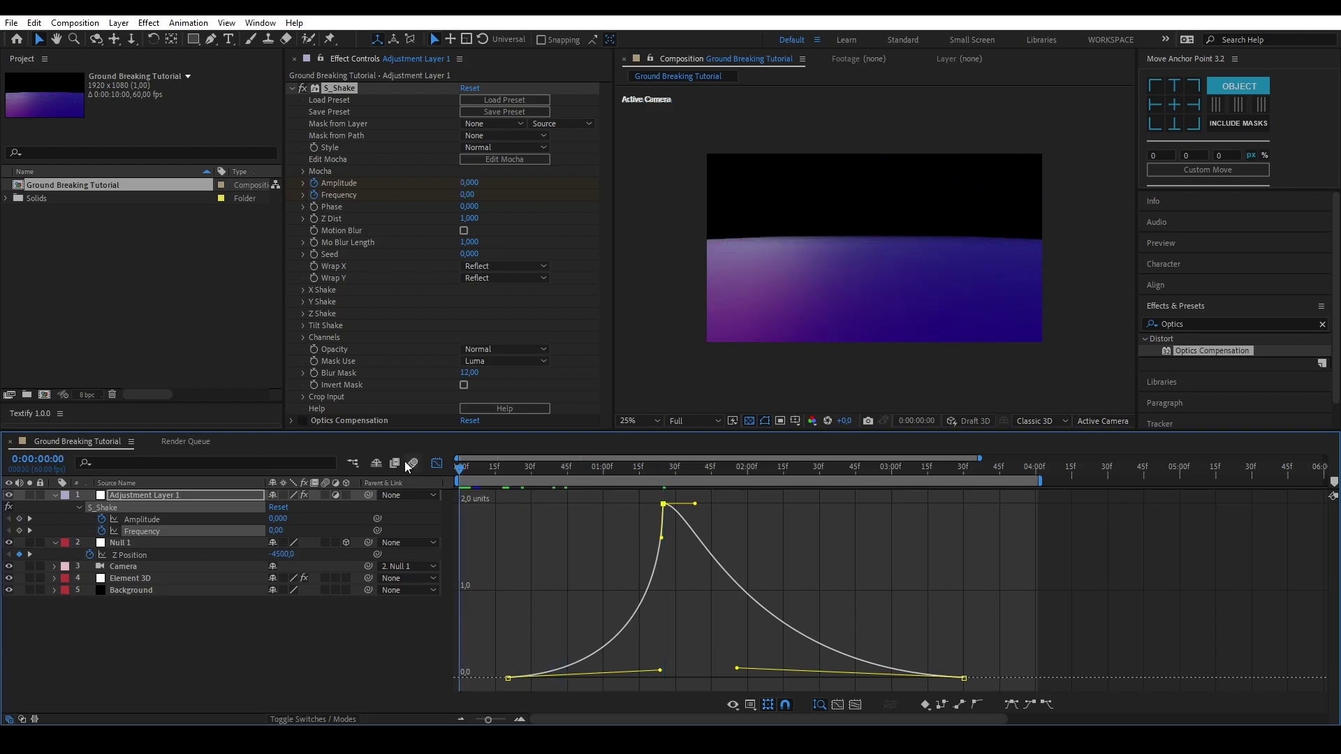
{"action": "key", "text": "space"}
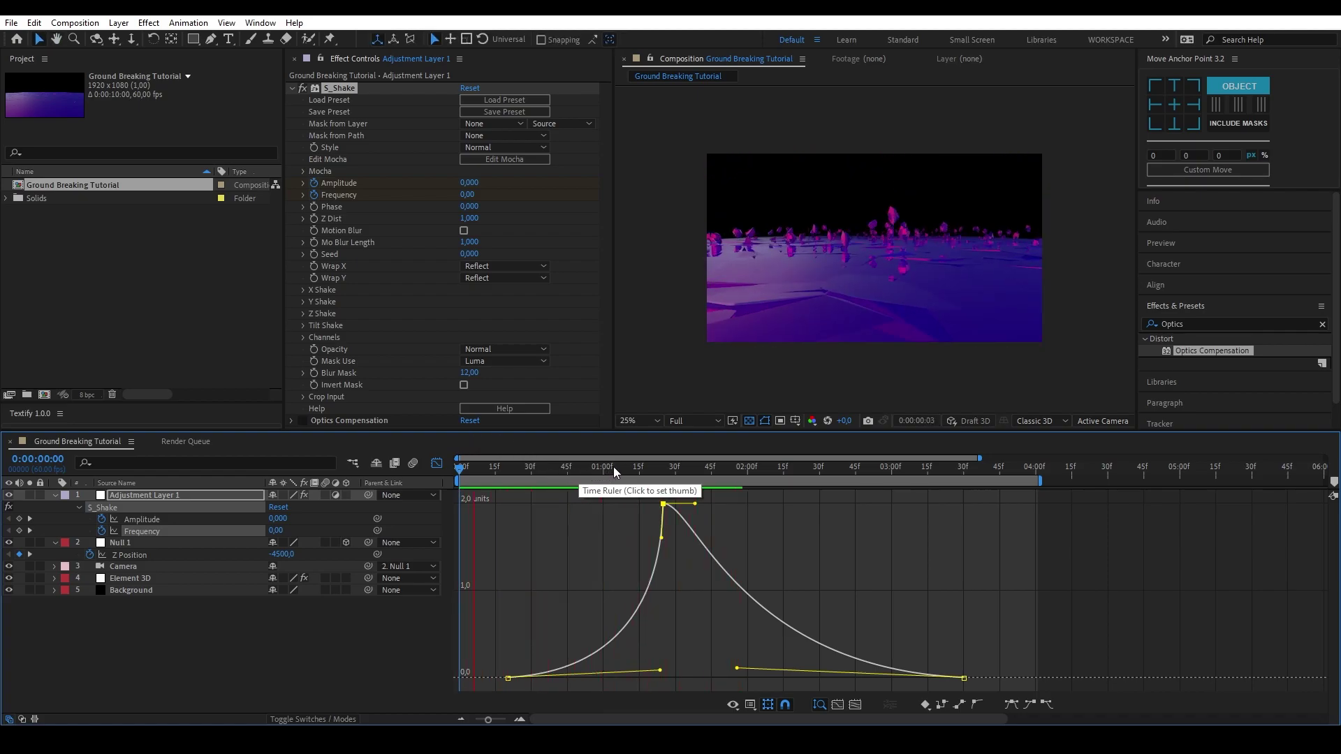
Return to 0:00:01:21, collapse the properties of Adjustment Layer 1 and Null 1, and switch the Graph Editor off.
{"action": "left_click", "coordinate": [653, 468]}
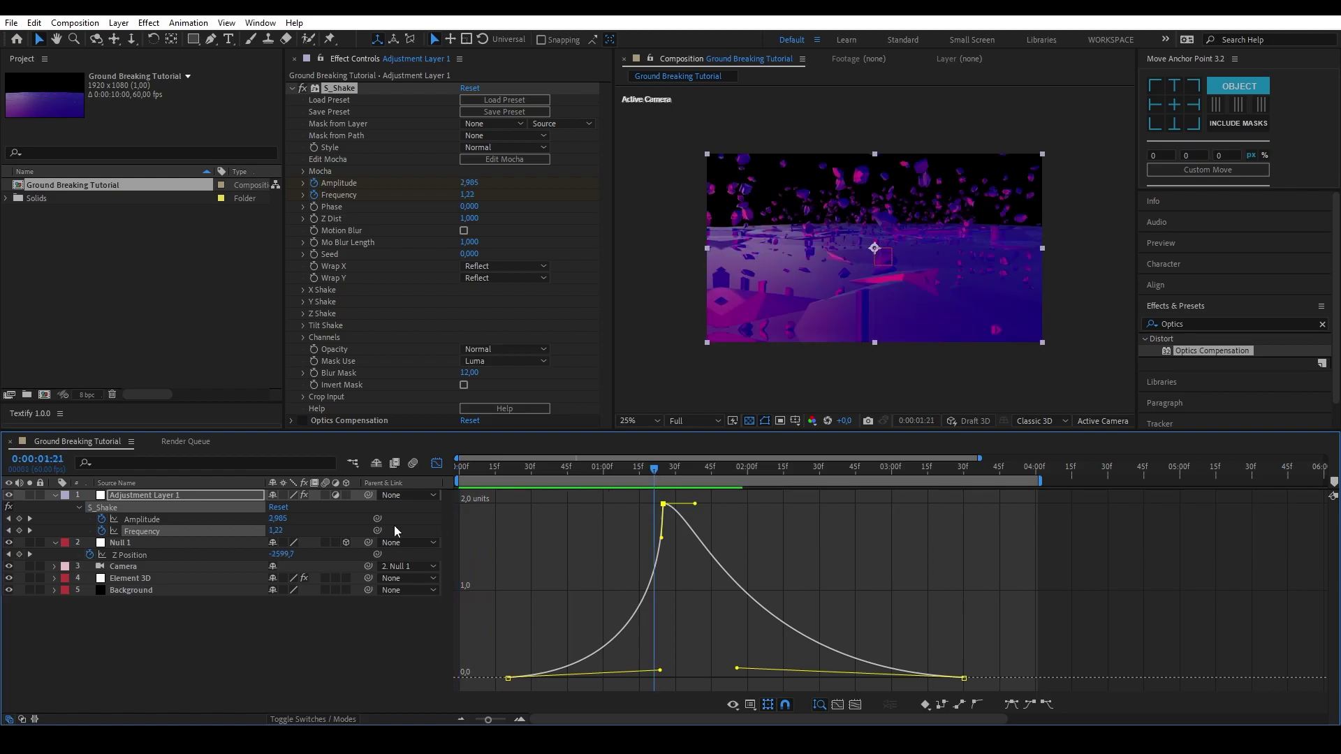
{"action": "left_click", "coordinate": [56, 496]}
{"action": "left_click", "coordinate": [277, 609]}
{"action": "left_click", "coordinate": [55, 508]}
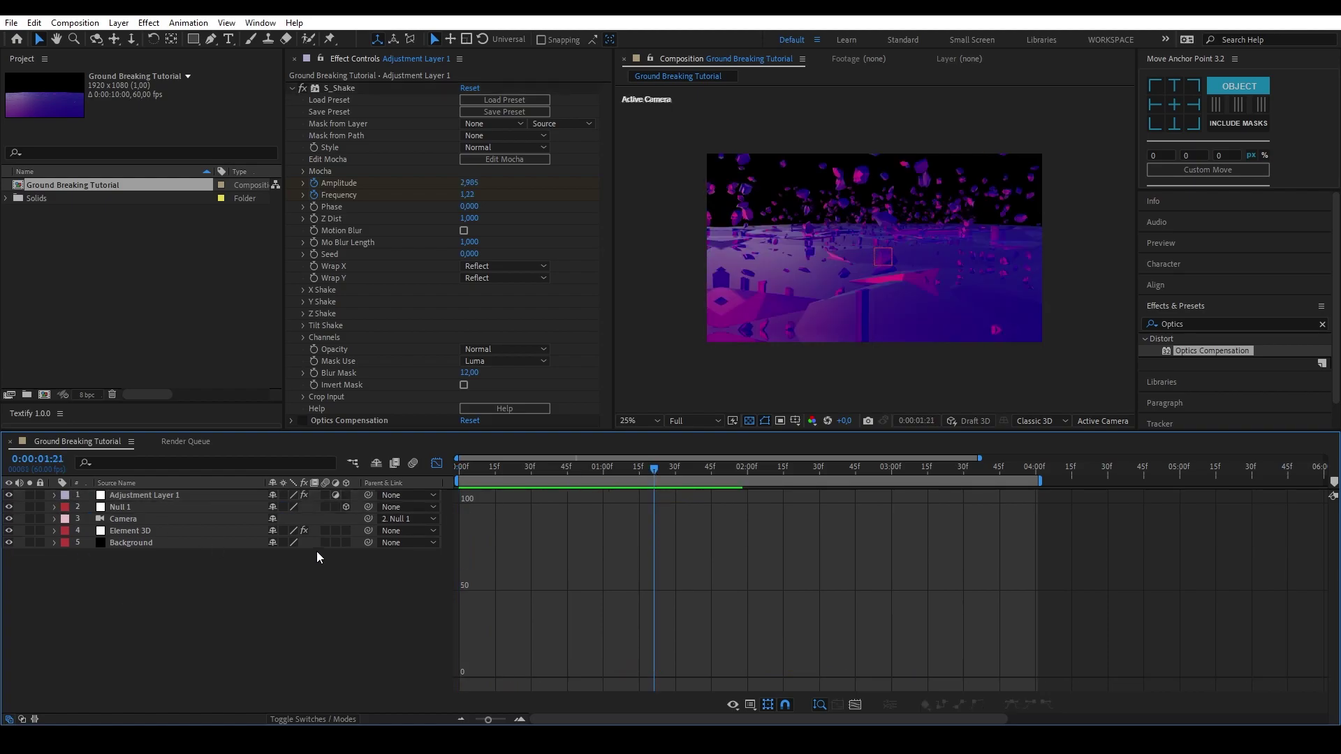
{"action": "left_click", "coordinate": [436, 464]}
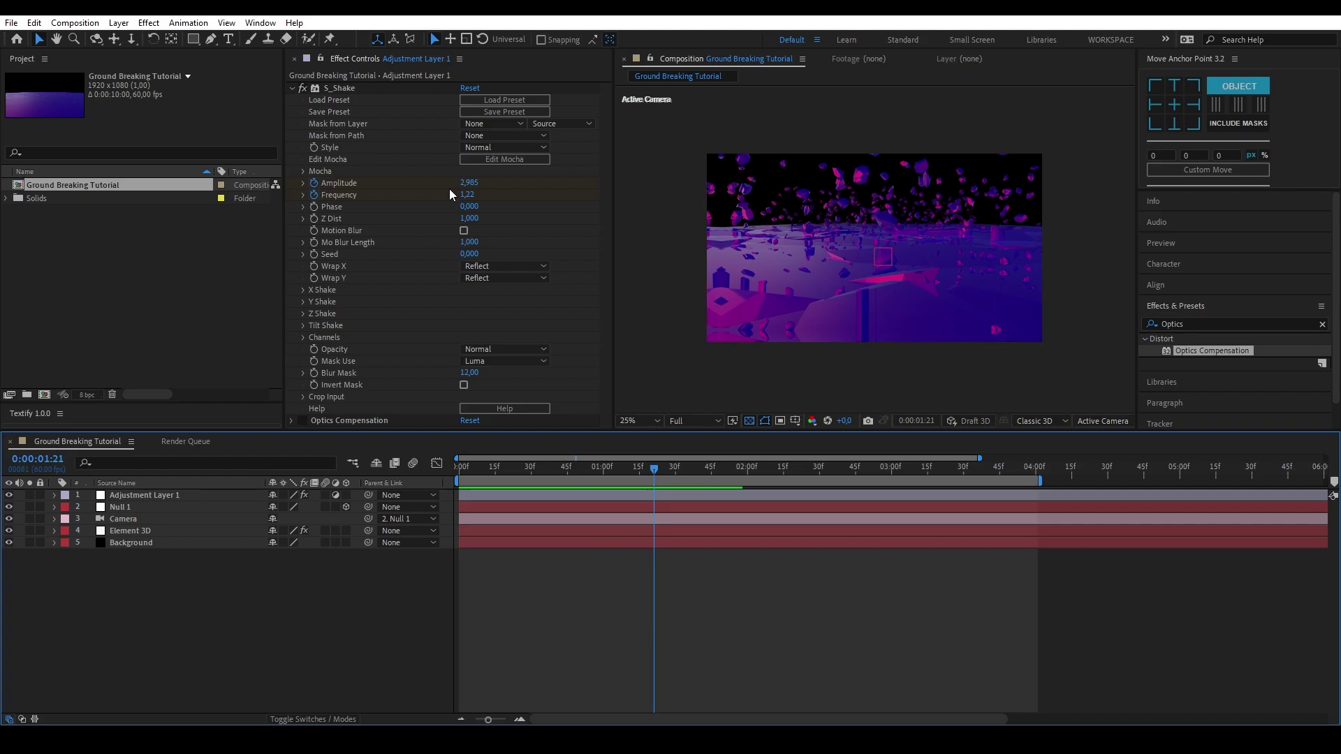
Enable Optics Compensation on Adjustment Layer 1 with a Field Of View of 60 and Reverse Lens Distortion on.
{"action": "left_click", "coordinate": [292, 88]}
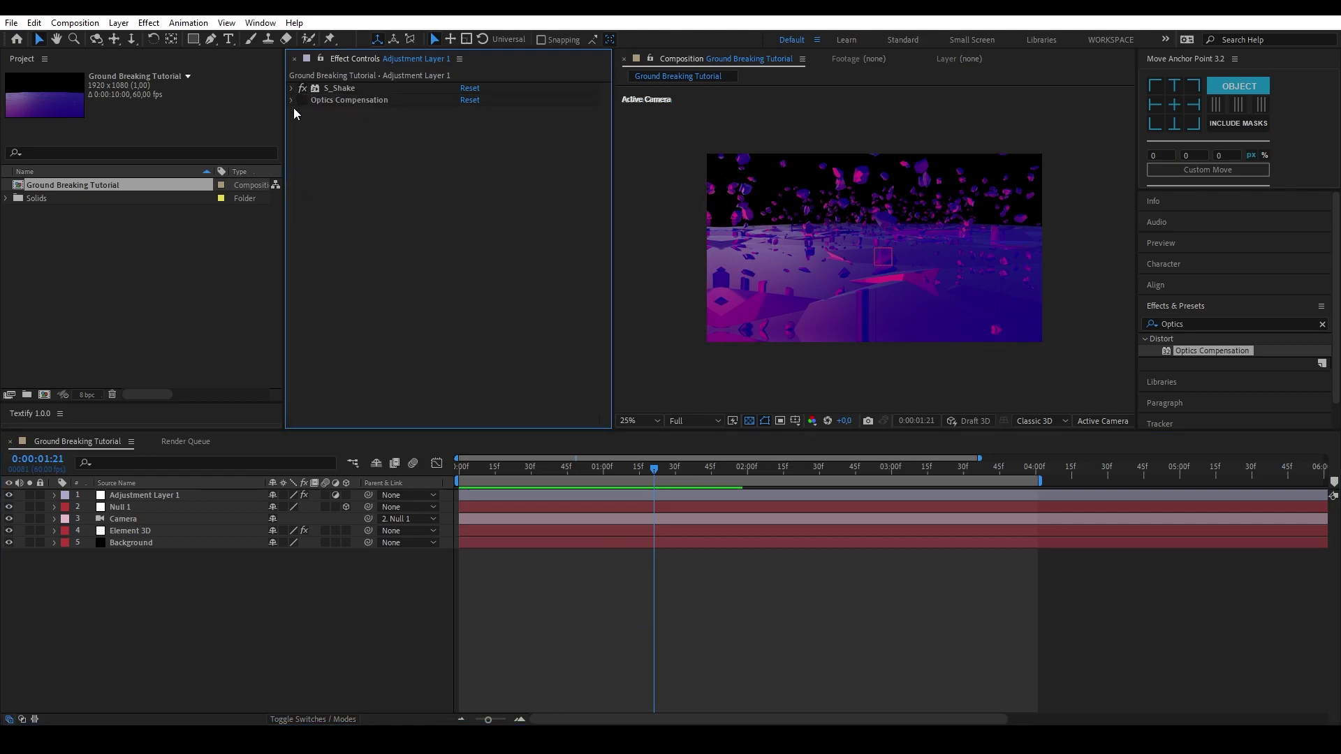
{"action": "left_click", "coordinate": [300, 102]}
{"action": "left_click", "coordinate": [466, 111]}
{"action": "type", "text": "60"}
{"action": "key", "text": "Return"}
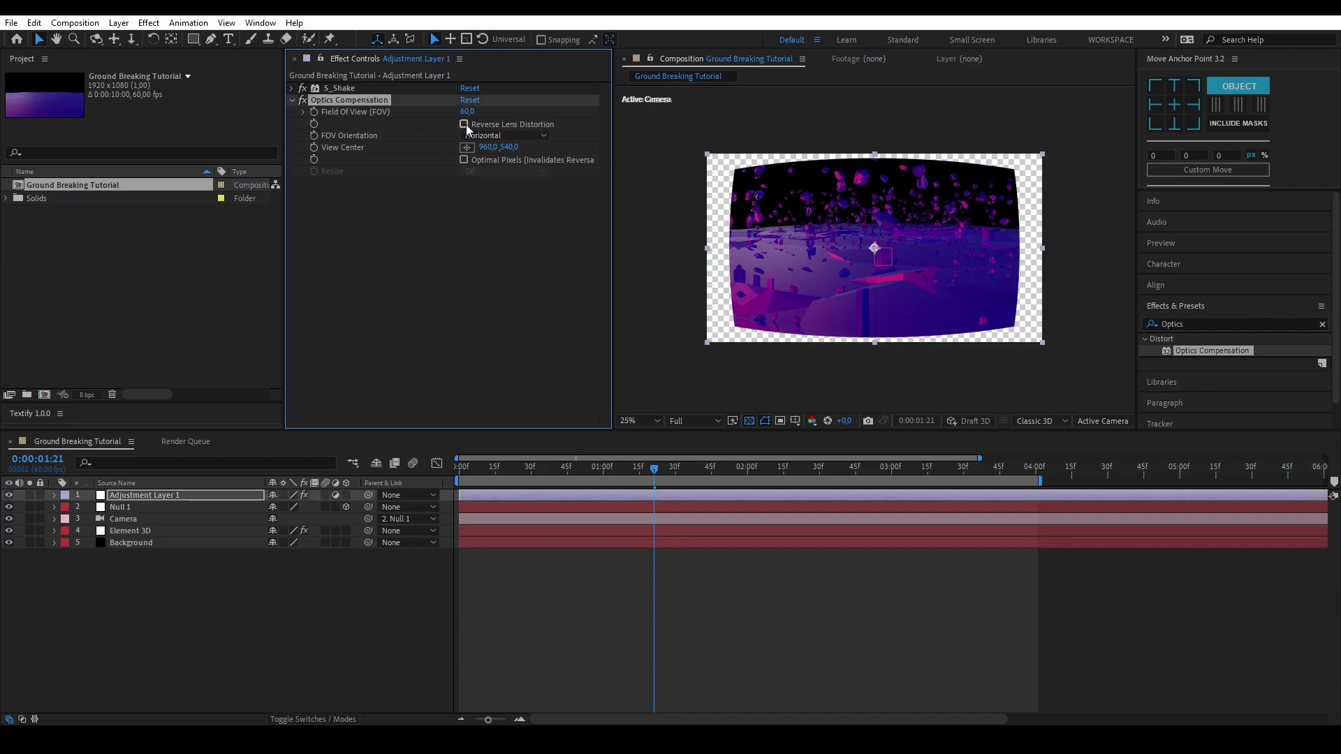
{"action": "left_click", "coordinate": [464, 124]}
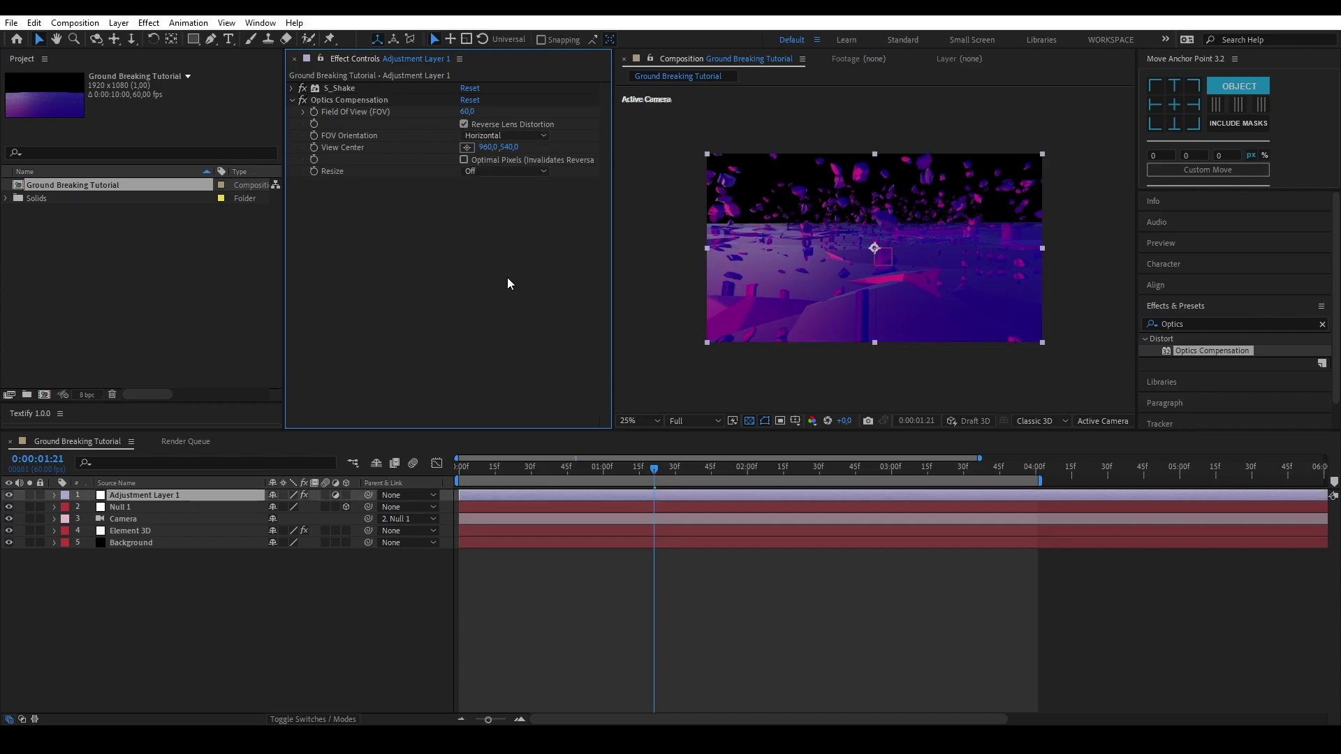
Start keyframing Optics Compensation's Field Of View at 0:00:00:00 and reveal all of Adjustment Layer 1's keyframes.
{"action": "left_click", "coordinate": [456, 467]}
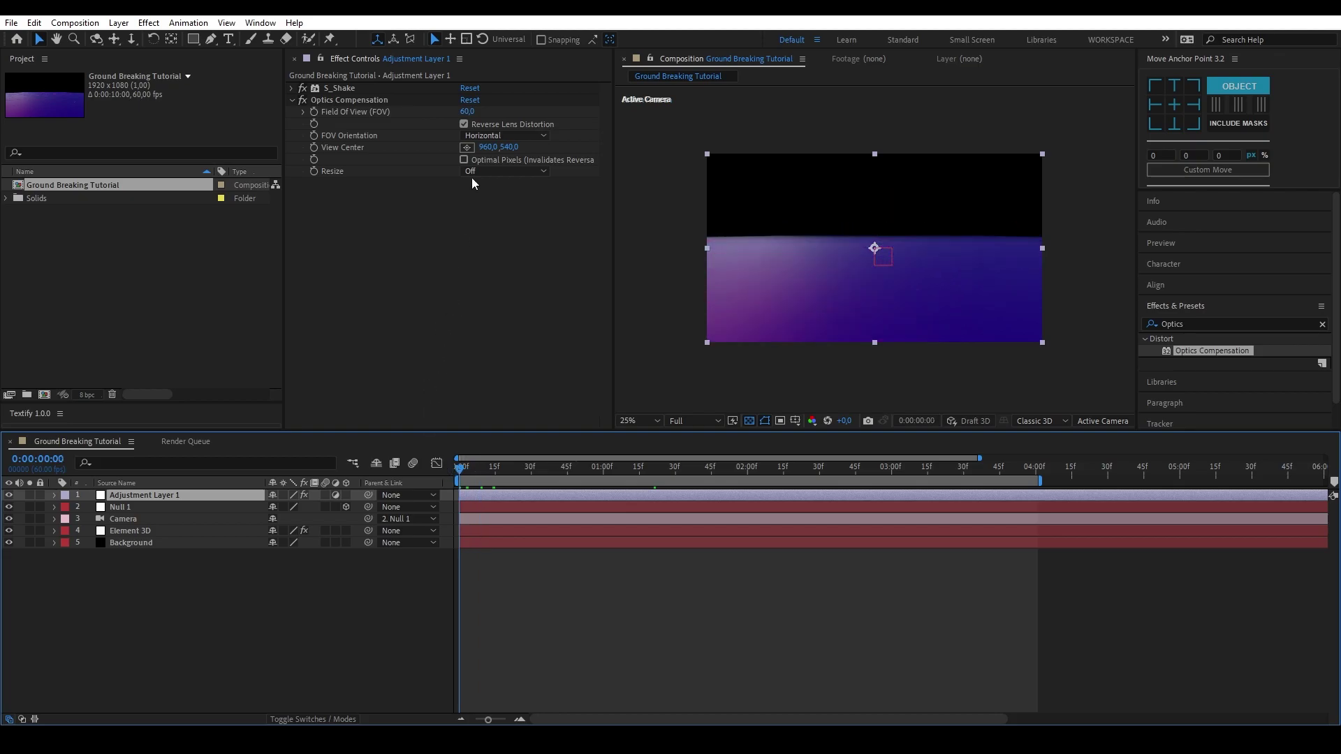
{"action": "left_click", "coordinate": [315, 112]}
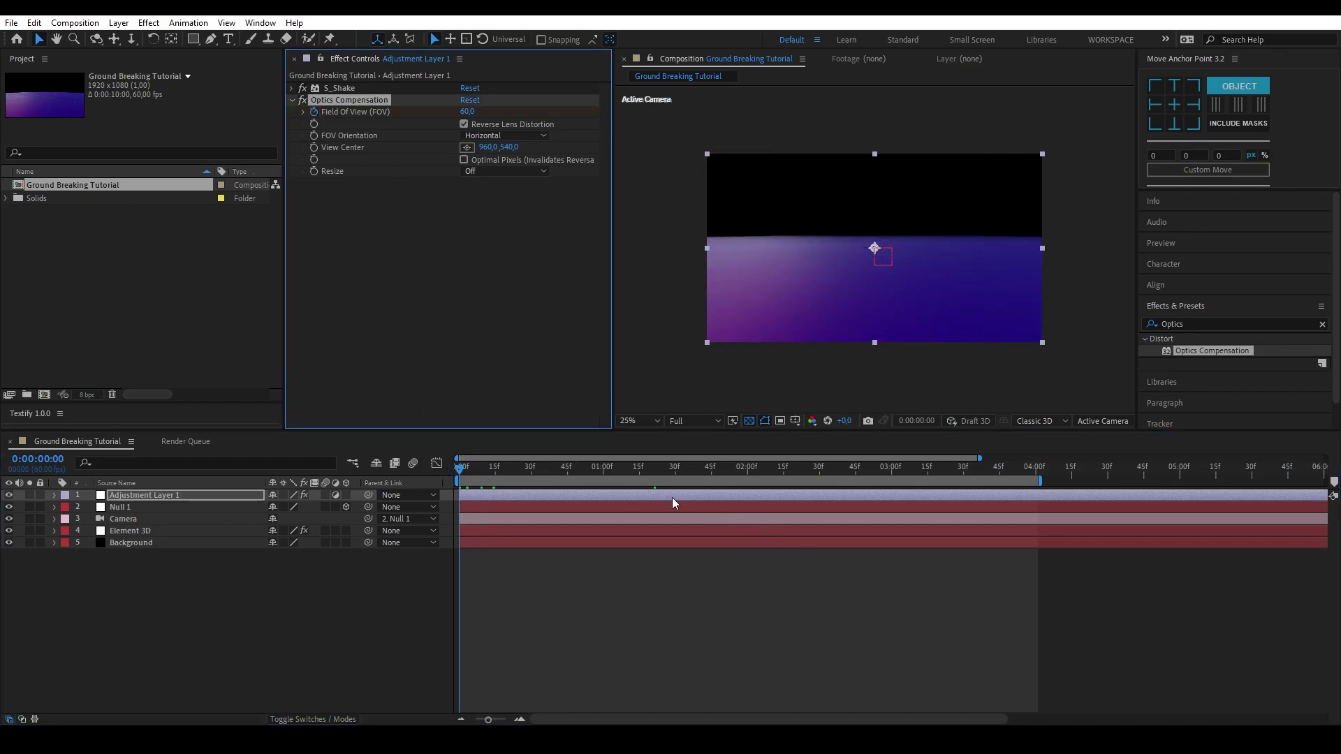
{"action": "left_click", "coordinate": [198, 507]}
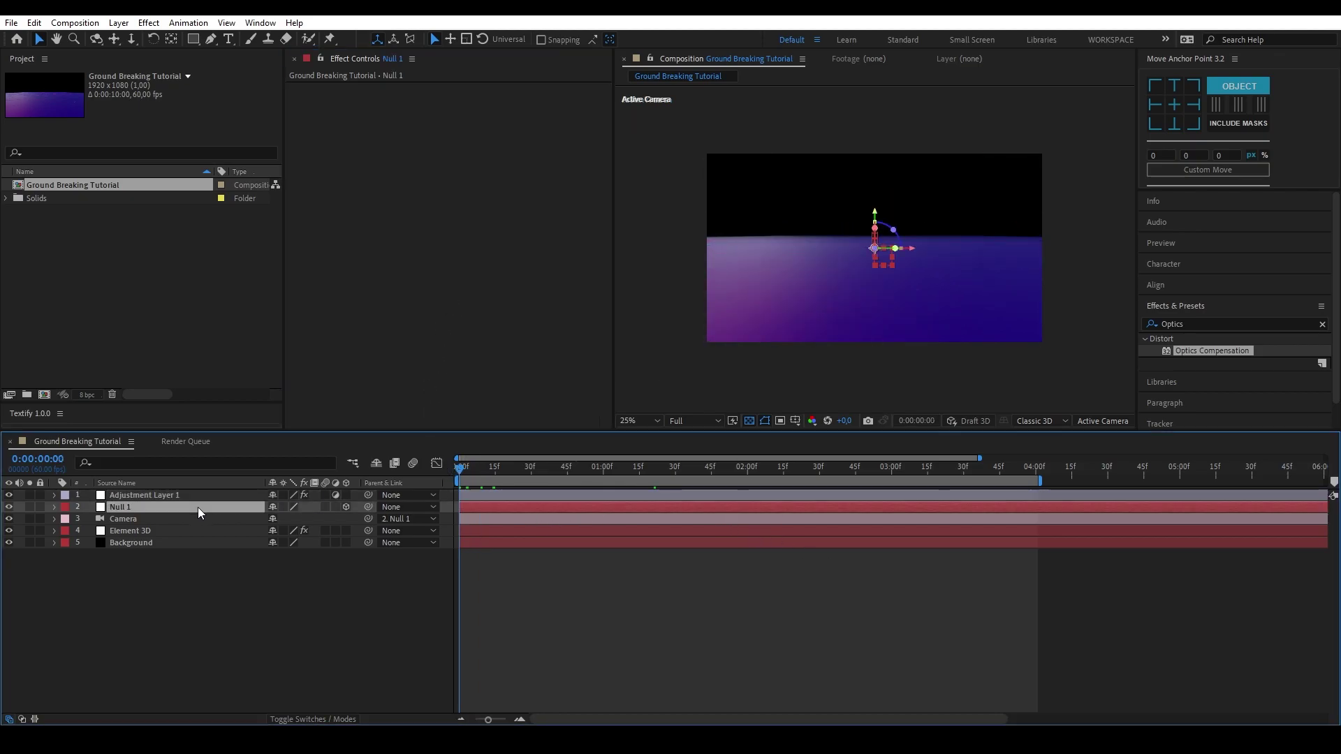
{"action": "left_click", "coordinate": [207, 496]}
{"action": "key", "text": "u"}
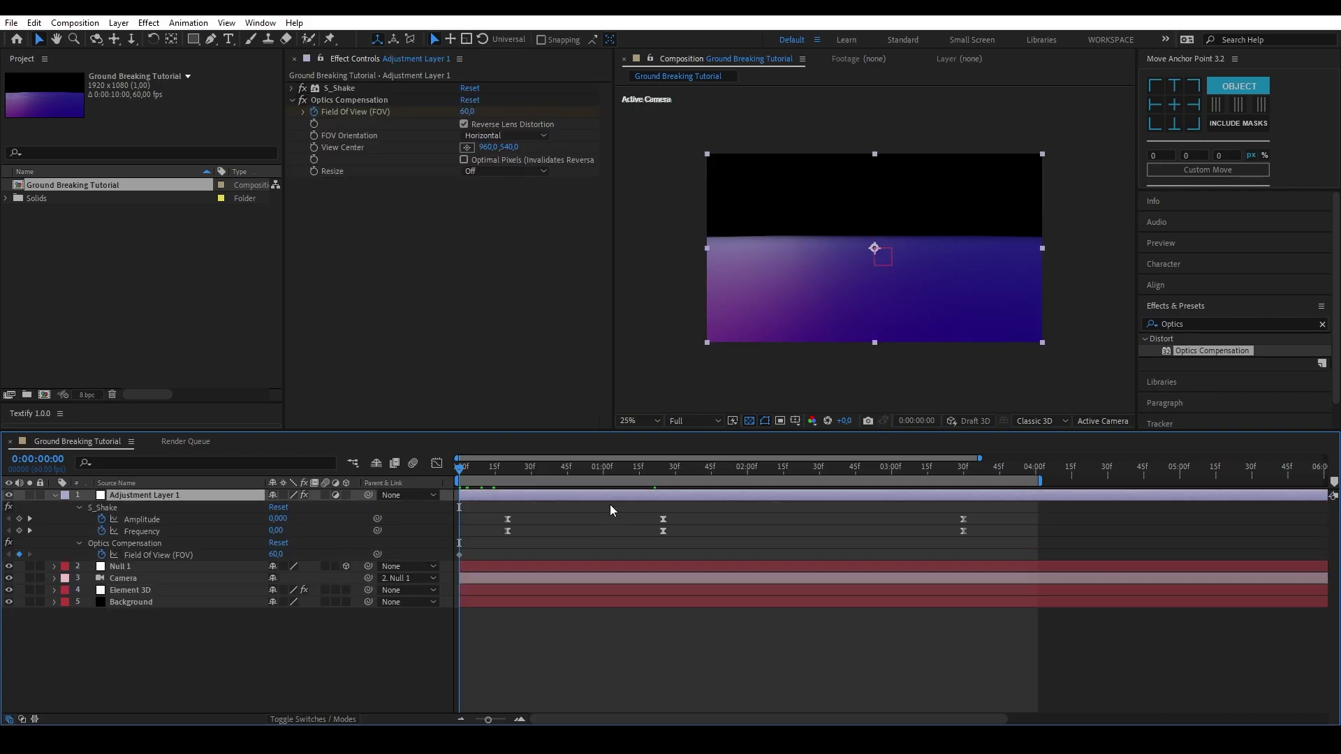
Keyframe Optics Compensation's Field Of View at 130 at 0:00:01:25, in line with the shake peak.
{"action": "left_click", "coordinate": [664, 468]}
{"action": "left_click", "coordinate": [465, 112]}
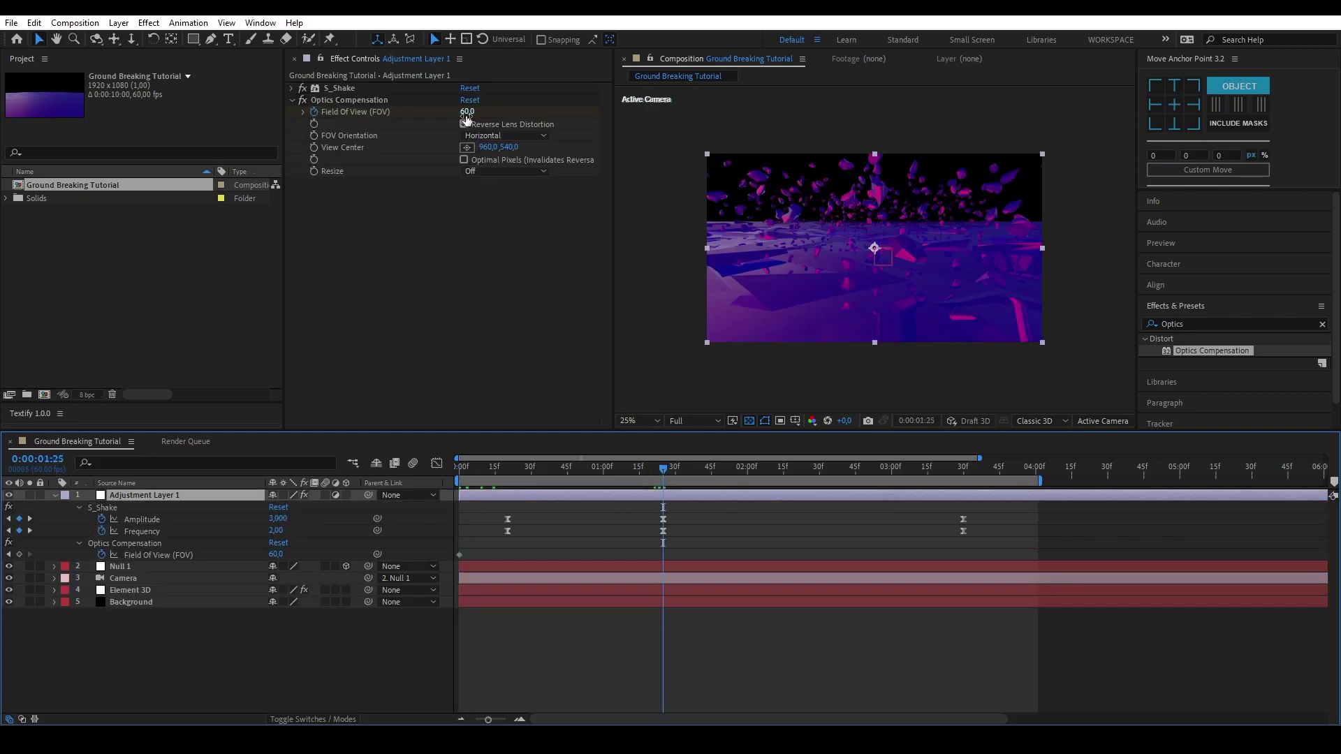
{"action": "type", "text": "130"}
{"action": "key", "text": "Return"}
{"action": "left_click", "coordinate": [464, 124]}
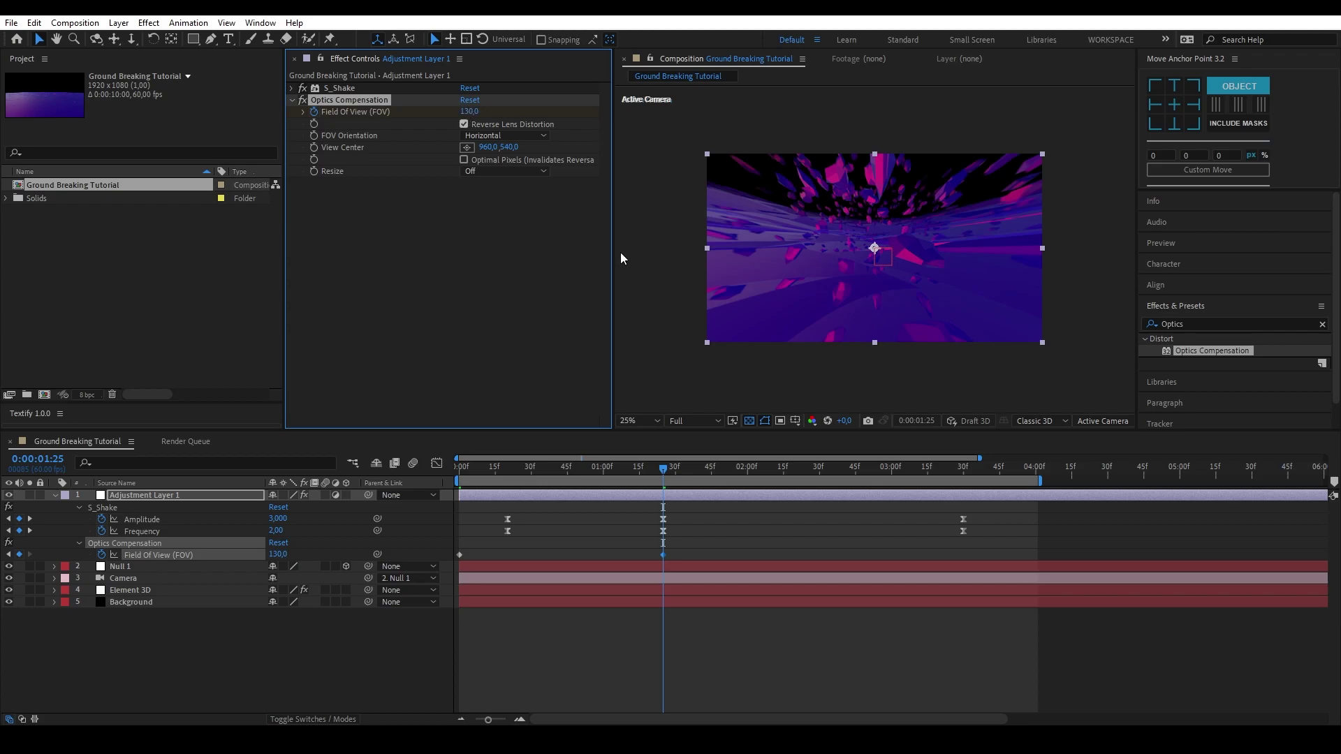
Keyframe Optics Compensation's Field Of View at 50 at 0:00:04:00.
{"action": "left_click_drag", "start_coordinate": [964, 478], "coordinate": [1037, 480]}
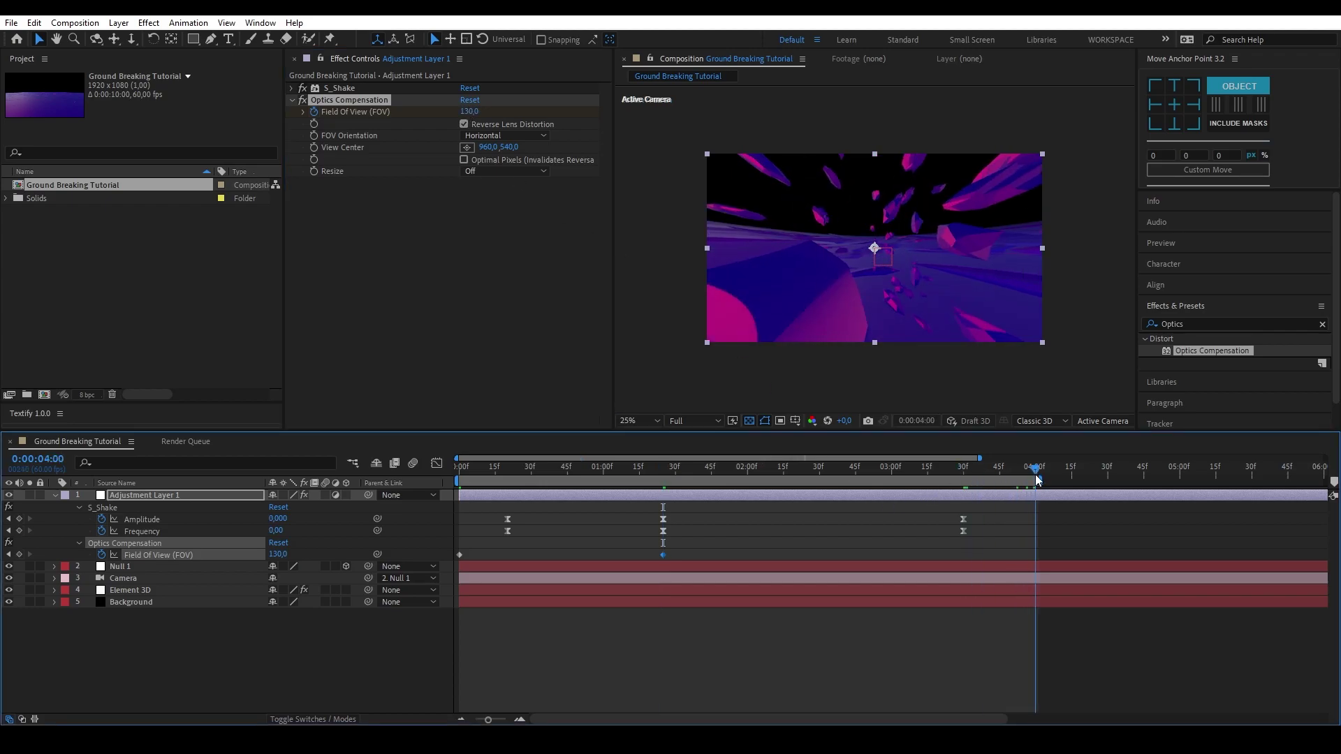
{"action": "left_click", "coordinate": [468, 112]}
{"action": "type", "text": "50"}
{"action": "key", "text": "Return"}
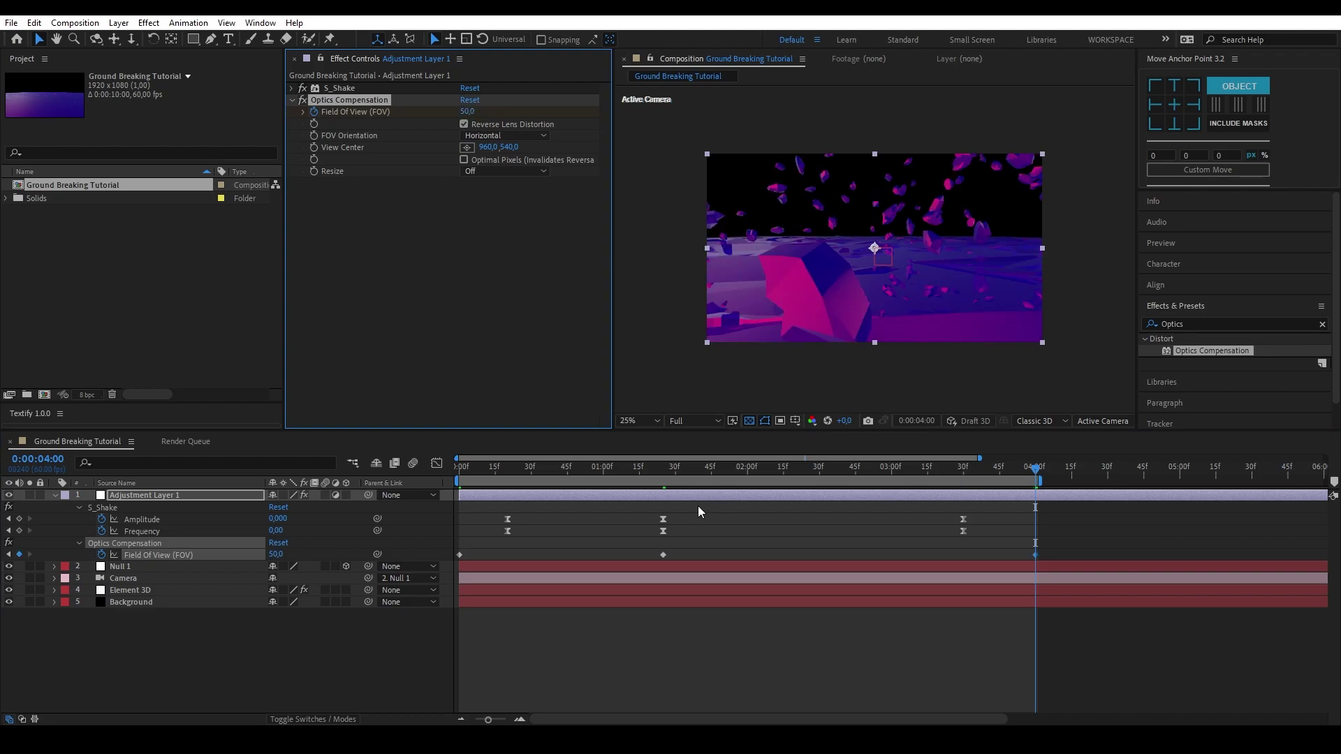
Apply Easy Ease to all three Field Of View keyframes.
{"action": "left_click_drag", "start_coordinate": [1061, 545], "coordinate": [454, 565]}
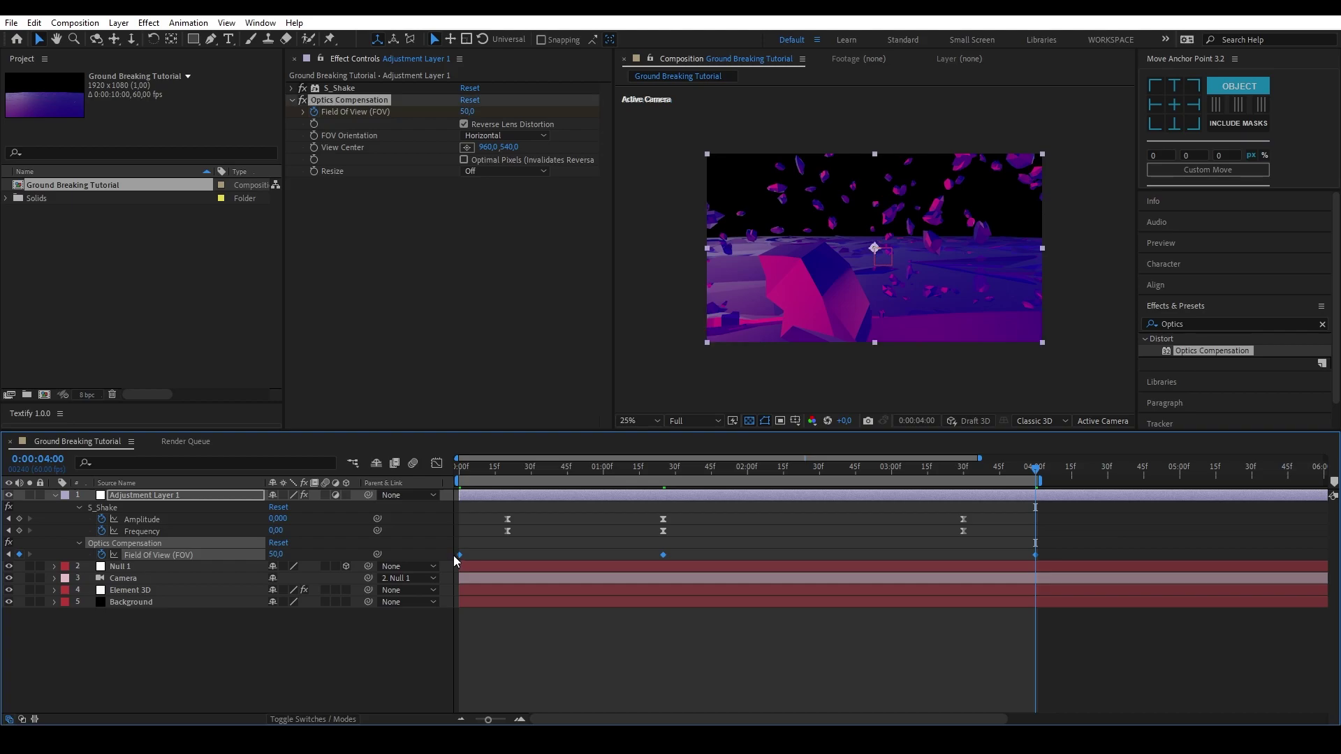
{"action": "right_click", "coordinate": [459, 556]}
{"action": "mouse_move", "coordinate": [539, 542]}
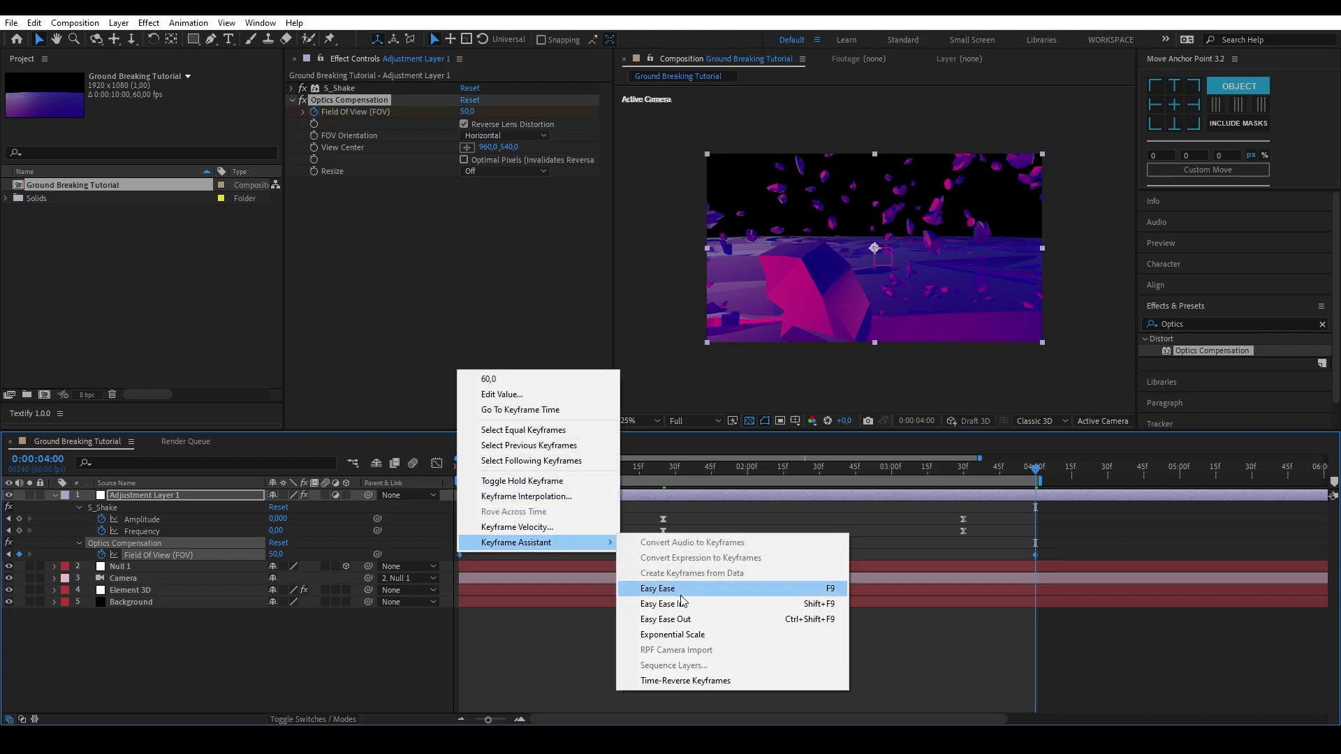
{"action": "left_click", "coordinate": [657, 590]}
Reshape the Field Of View curve by extending the end keyframes' handles to 0:00:01:25 and shortening both peak handles, and preview it.
{"action": "left_click", "coordinate": [437, 464]}
{"action": "left_click_drag", "start_coordinate": [699, 547], "coordinate": [616, 492]}
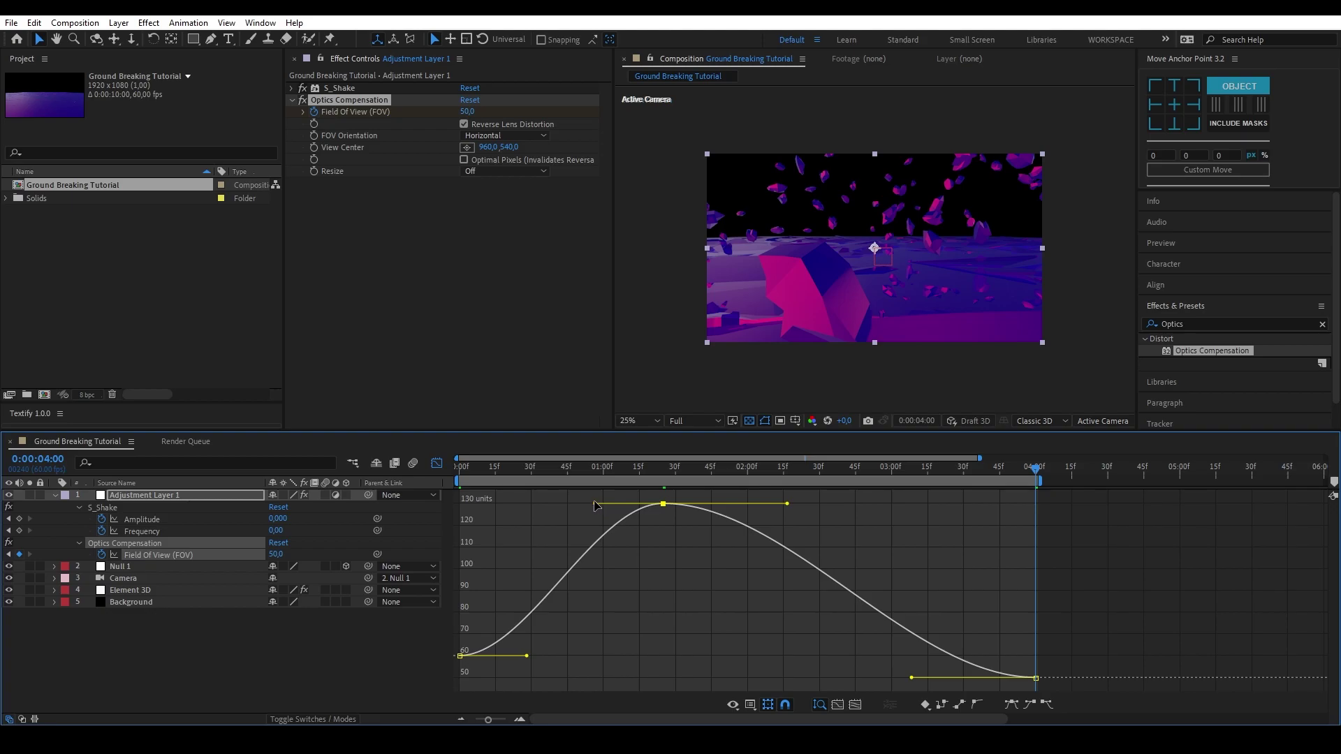
{"action": "left_click_drag", "start_coordinate": [527, 655], "coordinate": [678, 655]}
{"action": "left_click_drag", "start_coordinate": [1068, 650], "coordinate": [663, 678]}
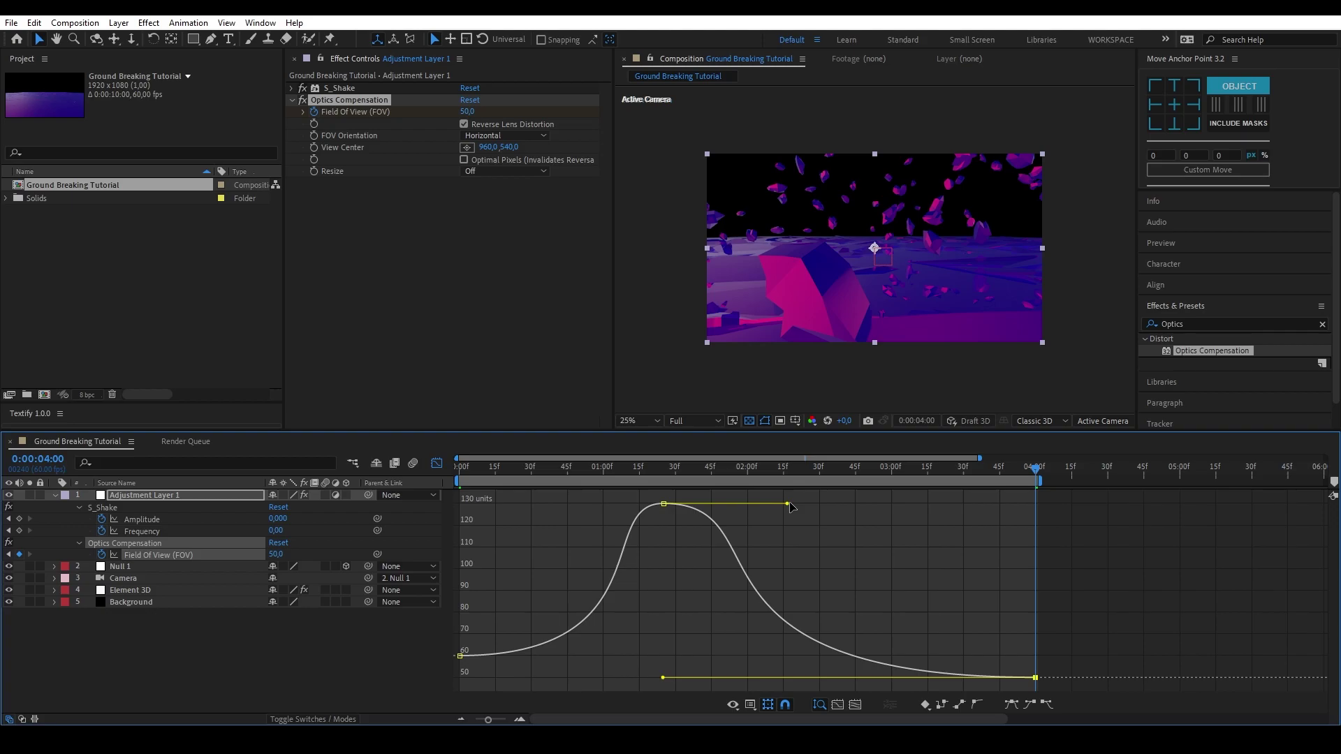
{"action": "left_click_drag", "start_coordinate": [787, 503], "coordinate": [713, 506]}
{"action": "left_click_drag", "start_coordinate": [593, 504], "coordinate": [610, 503]}
{"action": "key", "text": "Home"}
{"action": "key", "text": "space"}
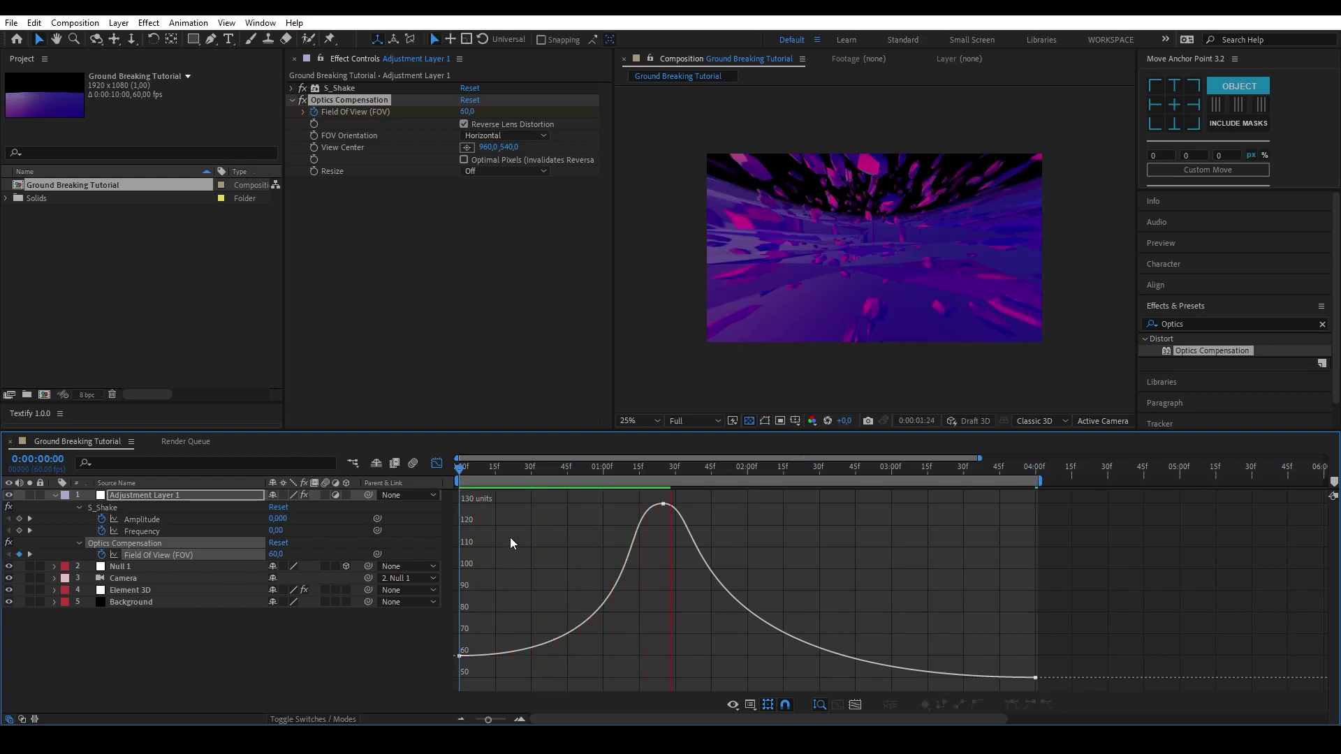
Sharpen the Field Of View curve's peak by pulling its handles in further, and preview the animation from the start.
{"action": "left_click", "coordinate": [670, 474]}
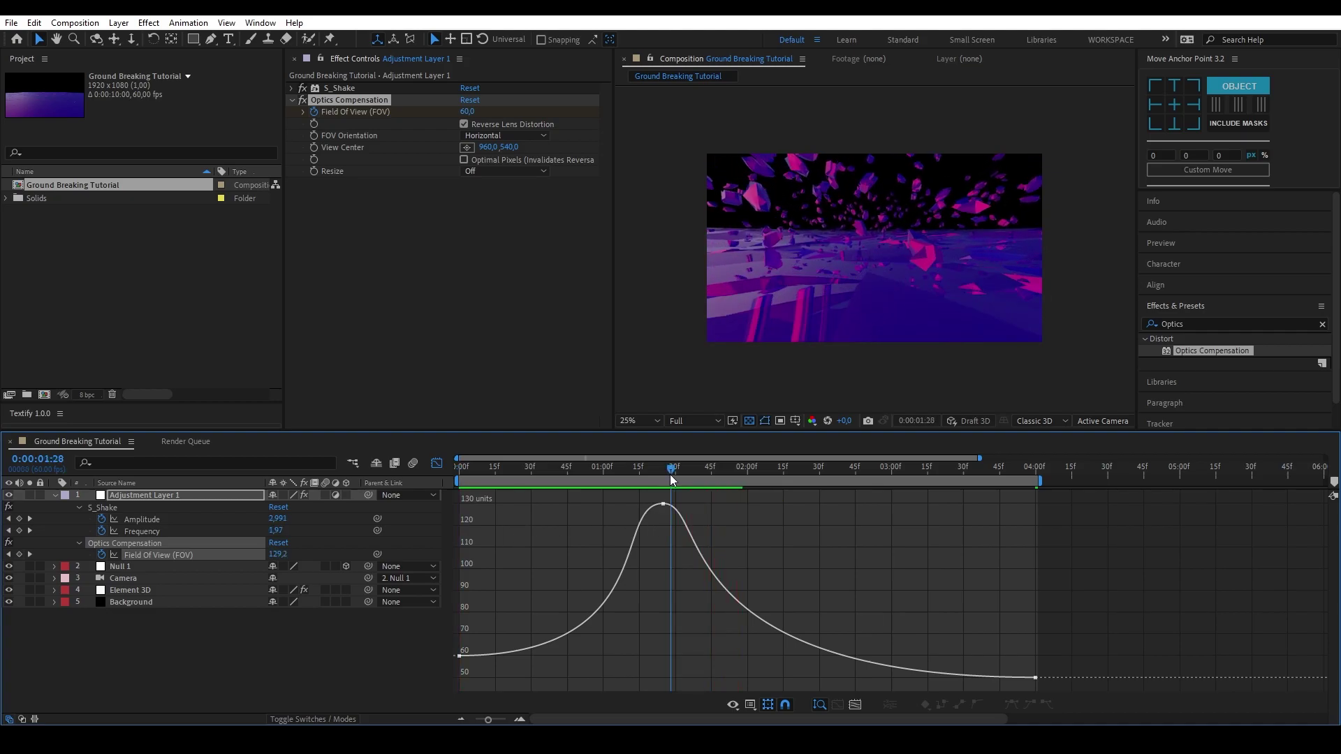
{"action": "left_click", "coordinate": [665, 504]}
{"action": "left_click_drag", "start_coordinate": [709, 506], "coordinate": [637, 503]}
{"action": "key", "text": "Home"}
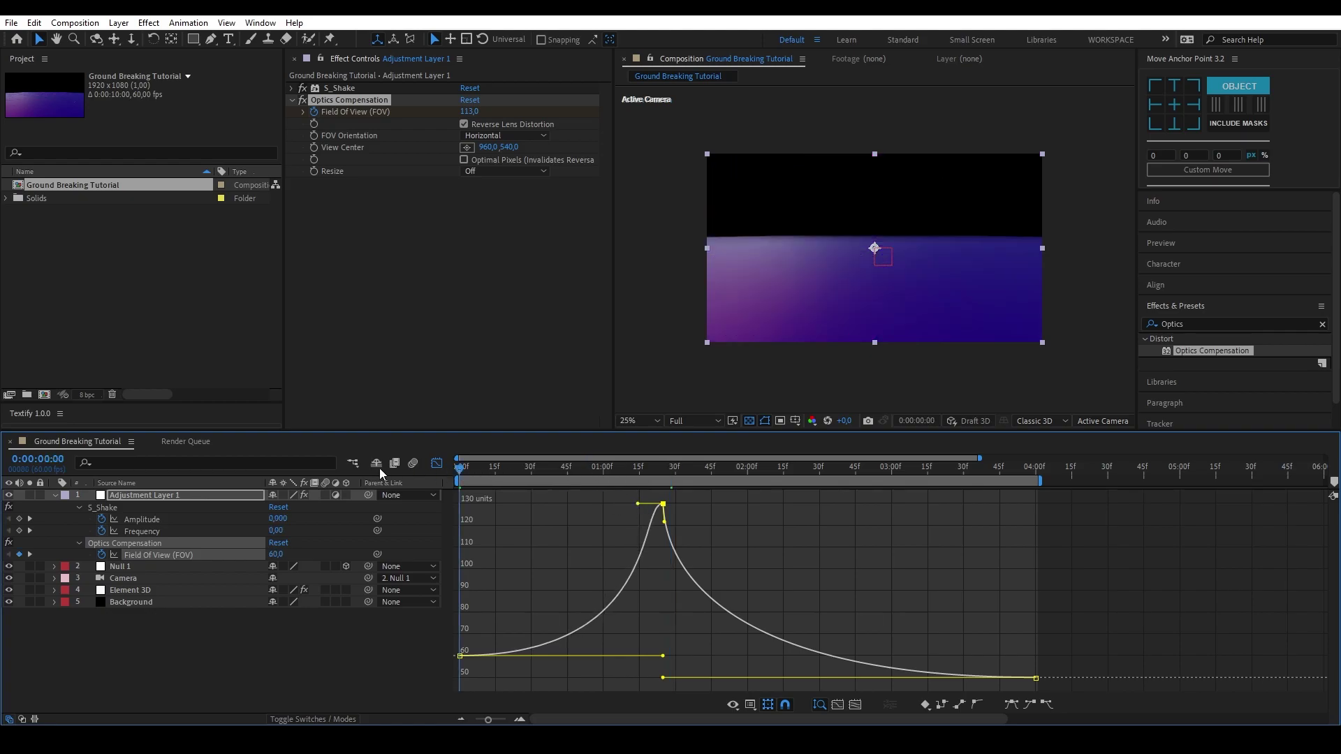
{"action": "key", "text": "space"}
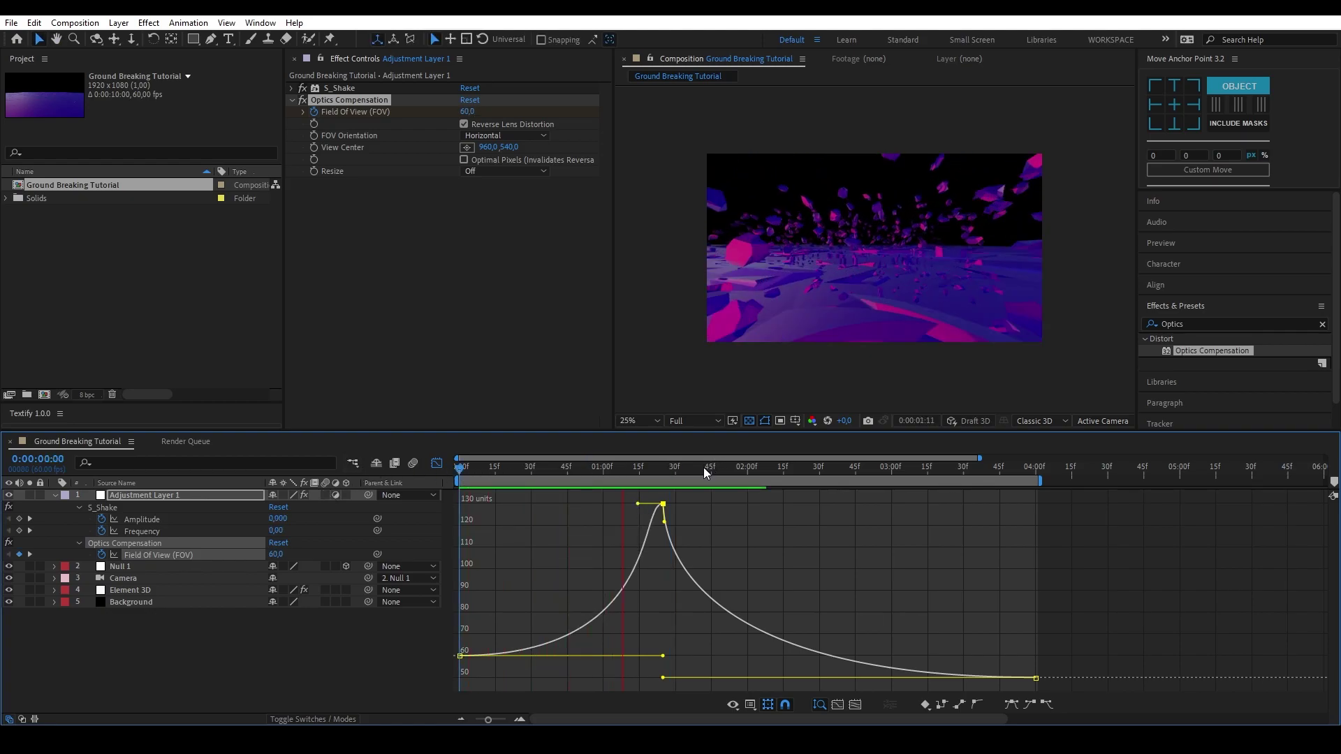
{"action": "key", "text": "space"}
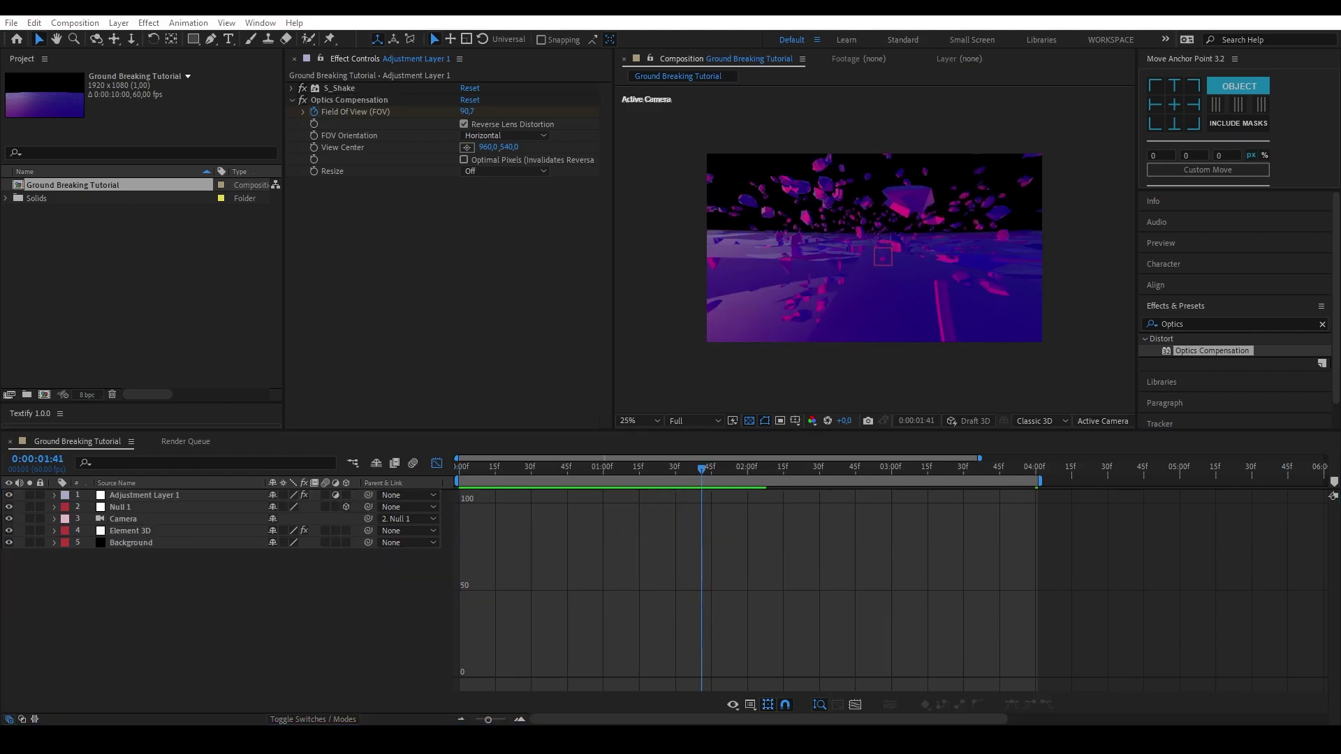
Add a second adjustment layer above the others and apply the Deep Glow effect to it.
{"action": "right_click", "coordinate": [232, 610]}
{"action": "mouse_move", "coordinate": [303, 454]}
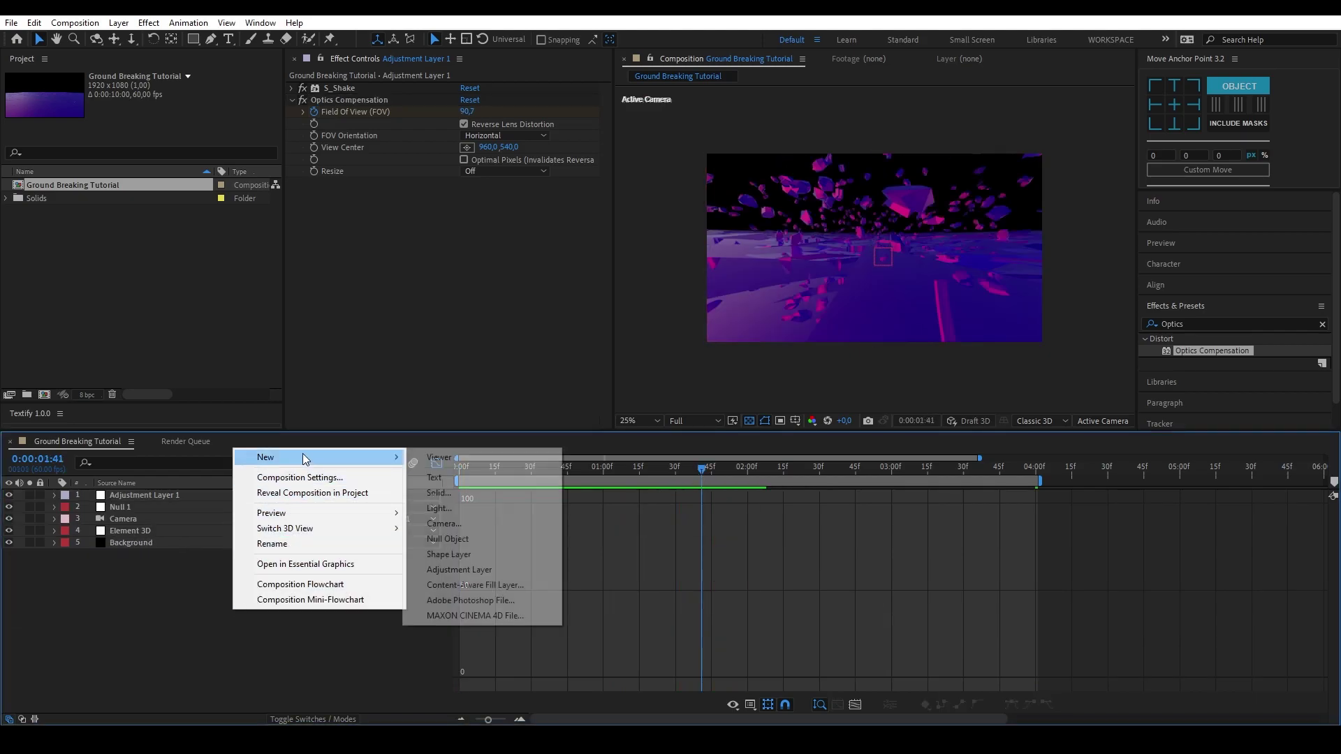
{"action": "left_click", "coordinate": [450, 572]}
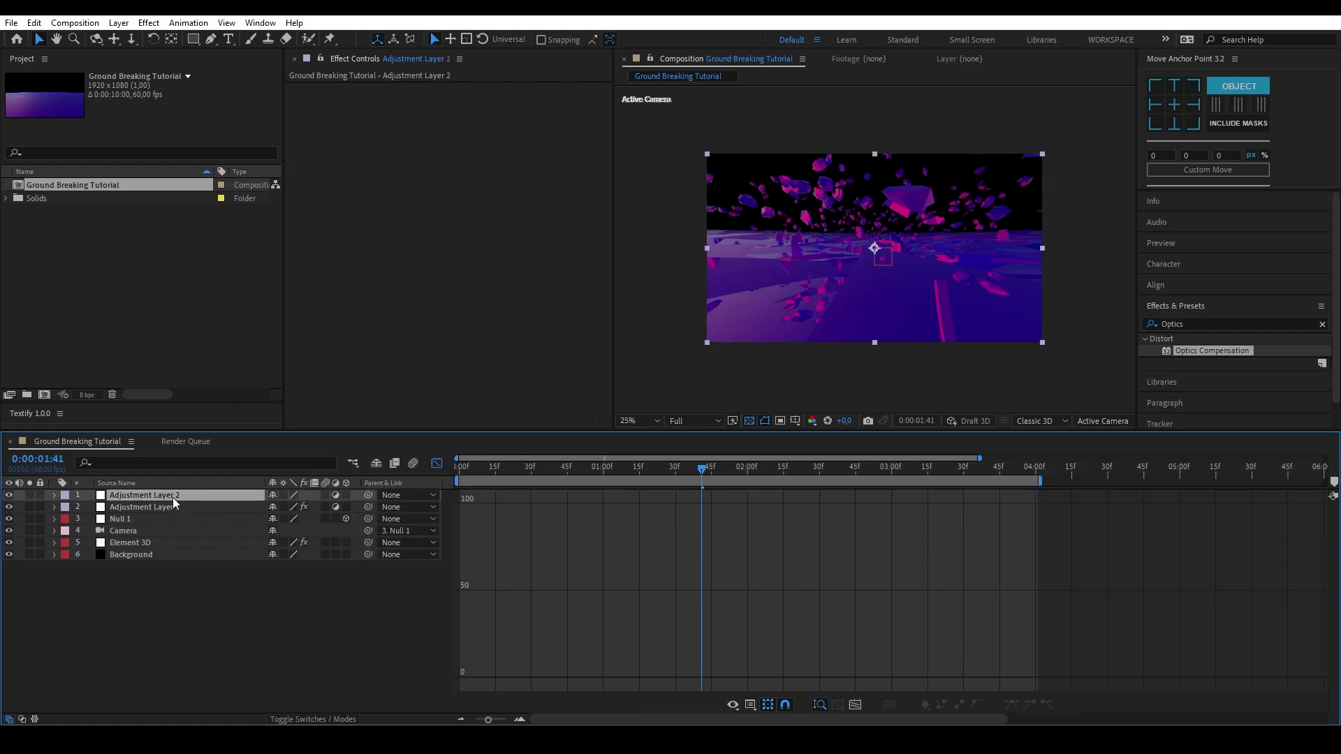
{"action": "left_click", "coordinate": [1254, 325]}
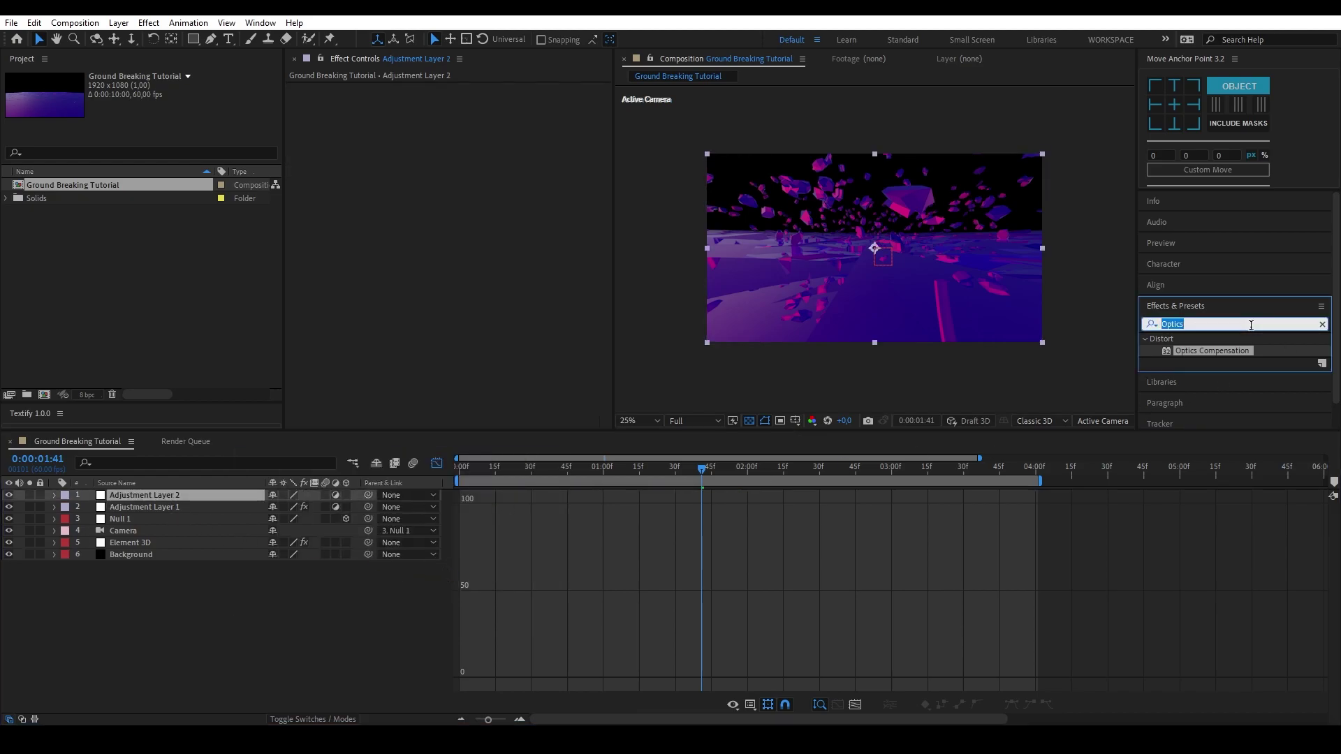
{"action": "type", "text": "Deep Glow"}
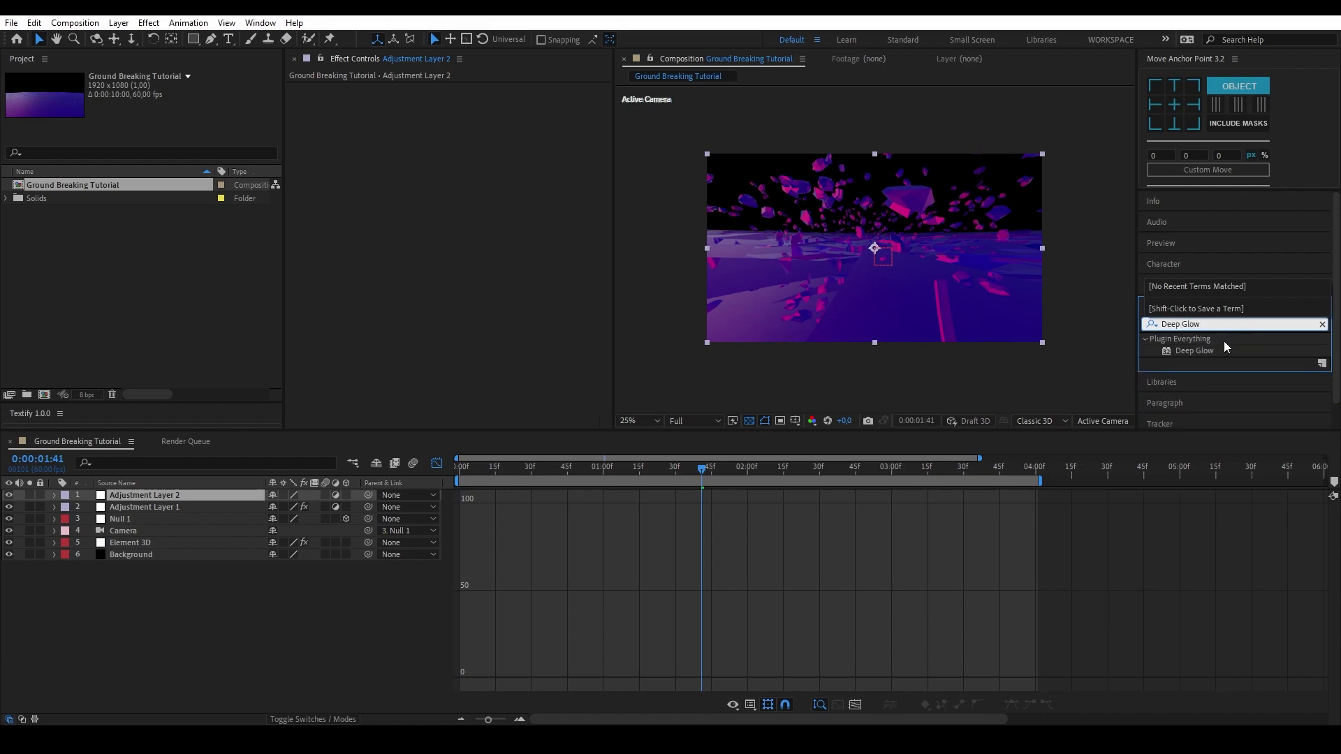
{"action": "double_click", "coordinate": [1214, 350]}
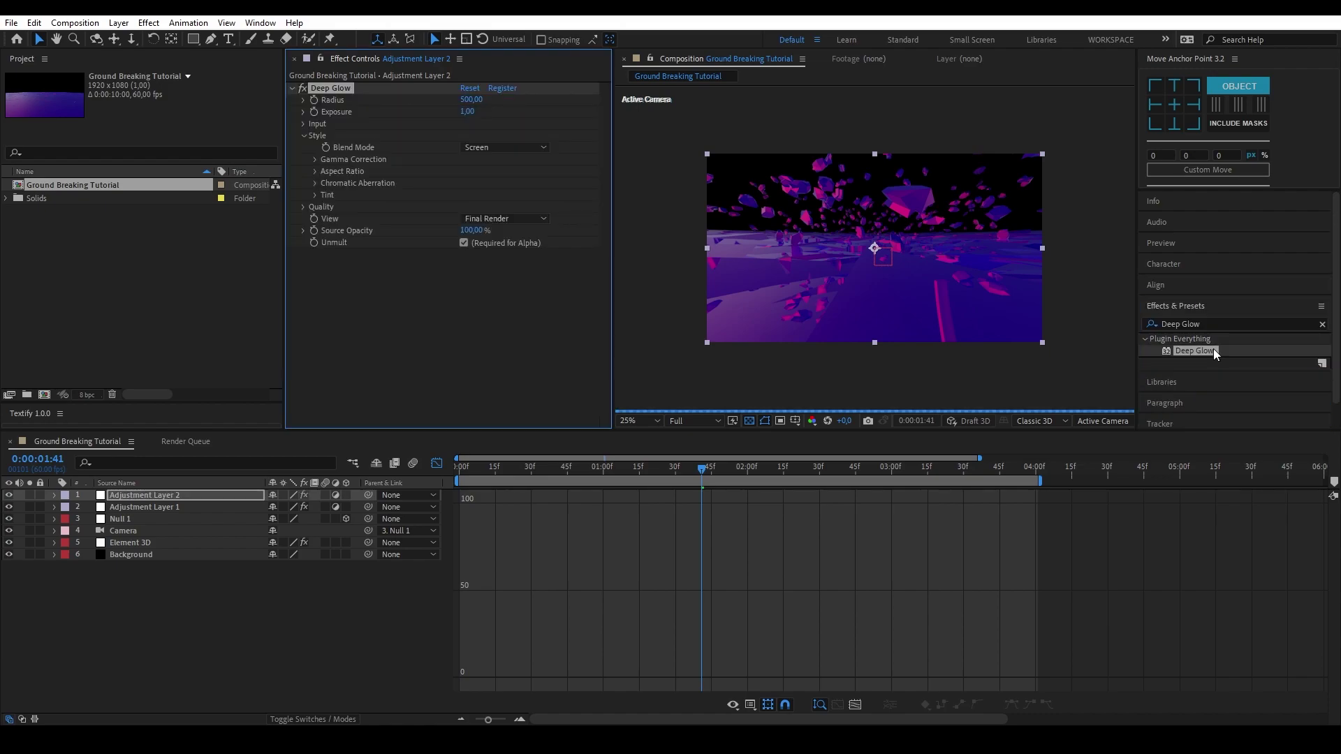
Leave the graph editor and set Deep Glow's Radius to 1000.
{"action": "left_click", "coordinate": [438, 463]}
{"action": "left_click", "coordinate": [472, 100]}
{"action": "type", "text": "1000"}
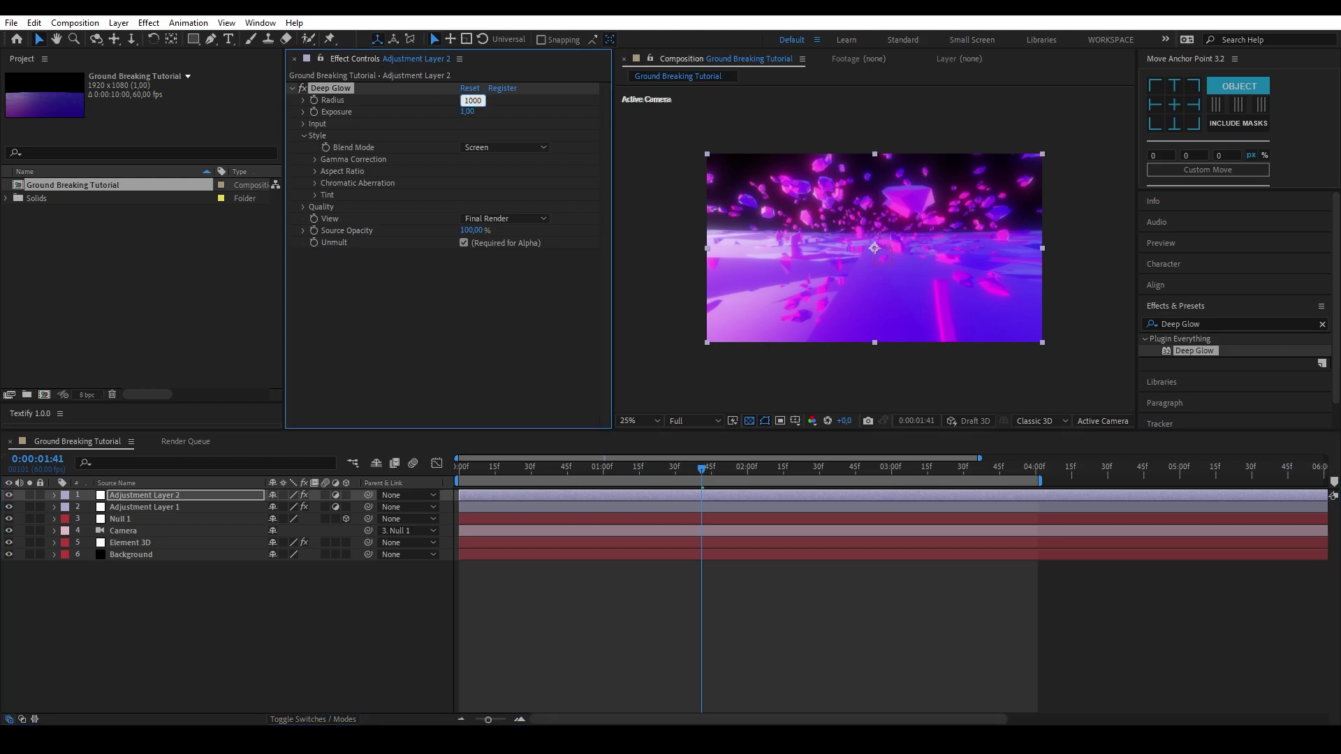
{"action": "key", "text": "Return"}
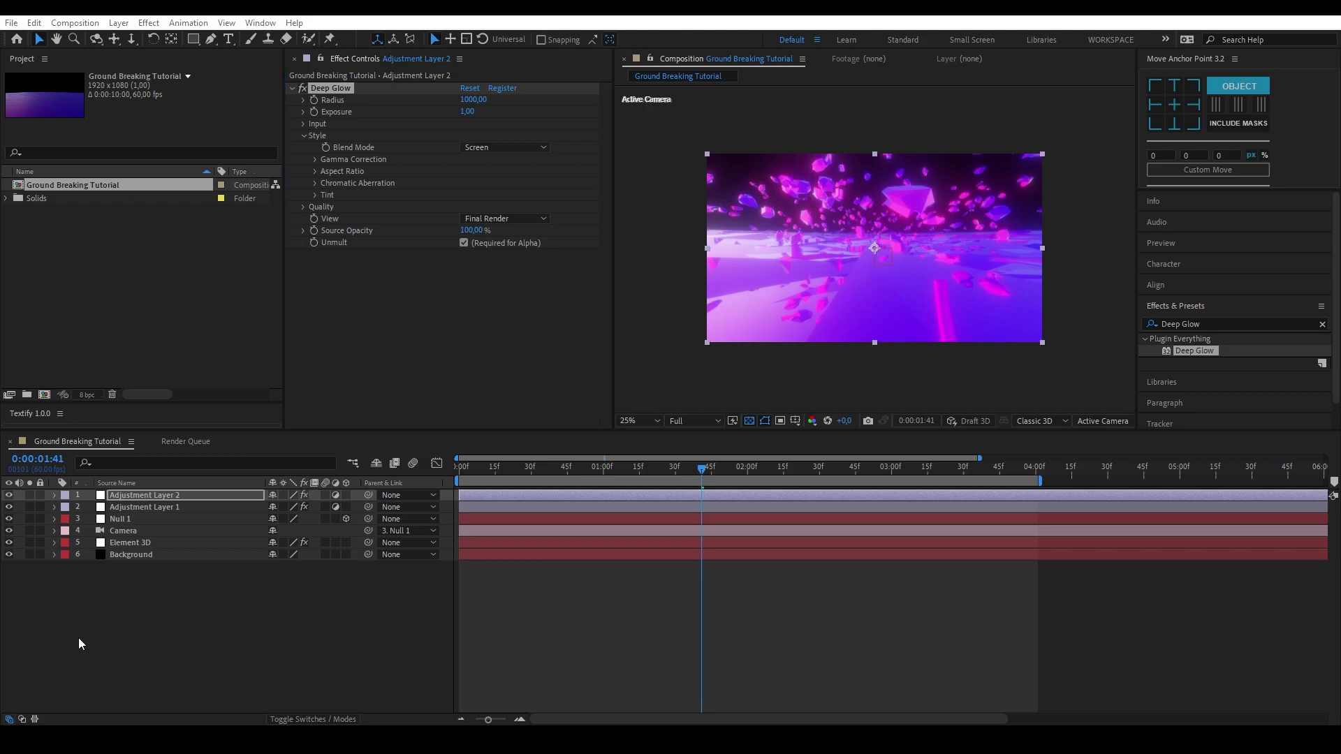
Apply the Magic Bullet Looks effect to Adjustment Layer 2, placed above Deep Glow.
{"action": "left_click", "coordinate": [1205, 321]}
{"action": "type", "text": "Looks"}
{"action": "left_click_drag", "start_coordinate": [1198, 351], "coordinate": [400, 86]}
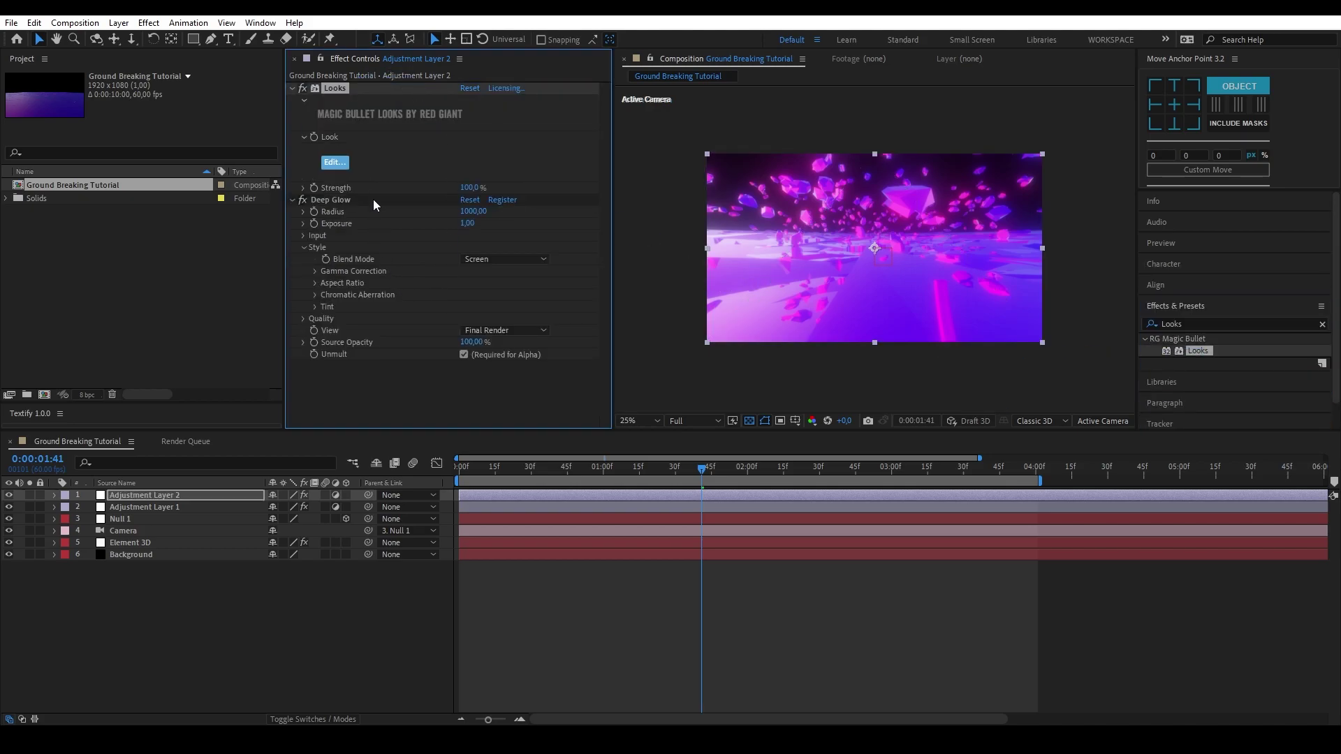
Choose the Frost preset from Blockbuster Cool as the Looks effect's look and deselect the layer.
{"action": "left_click", "coordinate": [336, 162]}
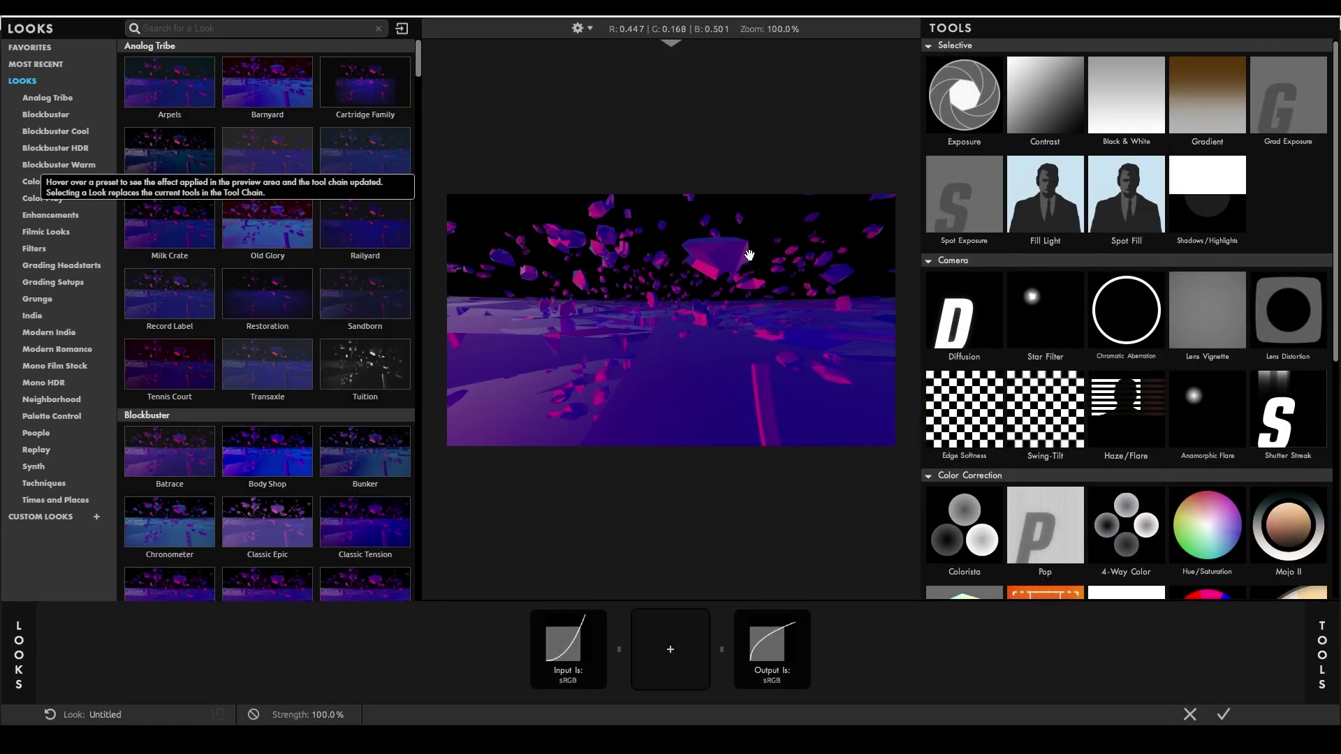
{"action": "scroll", "coordinate": [365, 363], "scroll_direction": "down", "scroll_amount": 1}
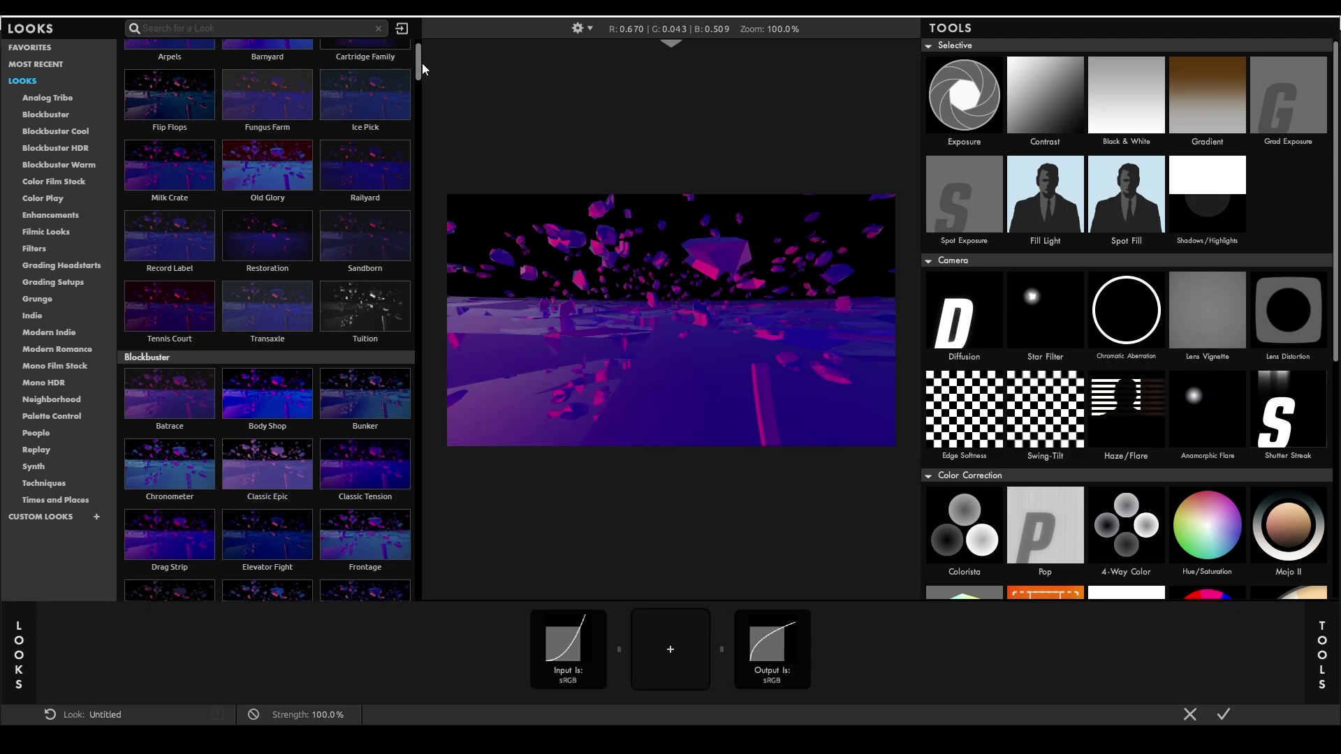
{"action": "scroll", "coordinate": [421, 72], "scroll_direction": "down", "scroll_amount": 3}
{"action": "left_click", "coordinate": [75, 132]}
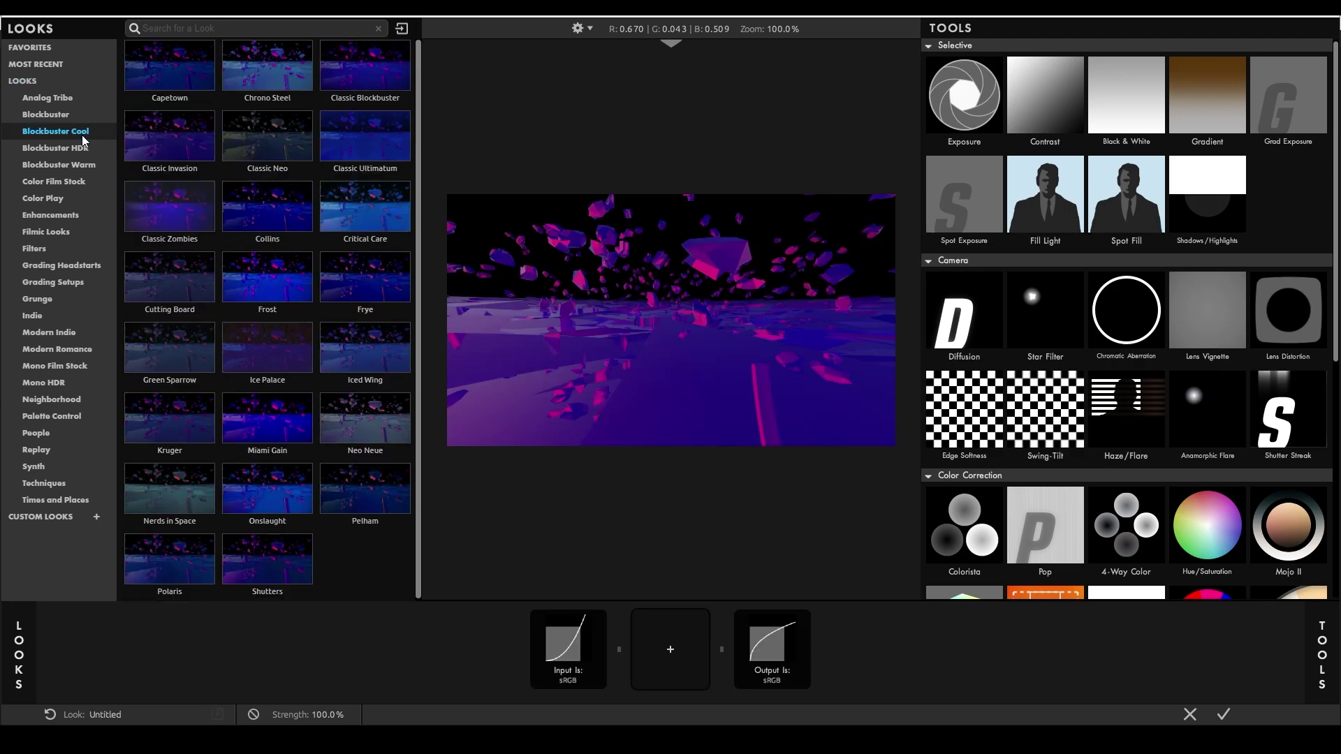
{"action": "left_click", "coordinate": [253, 304]}
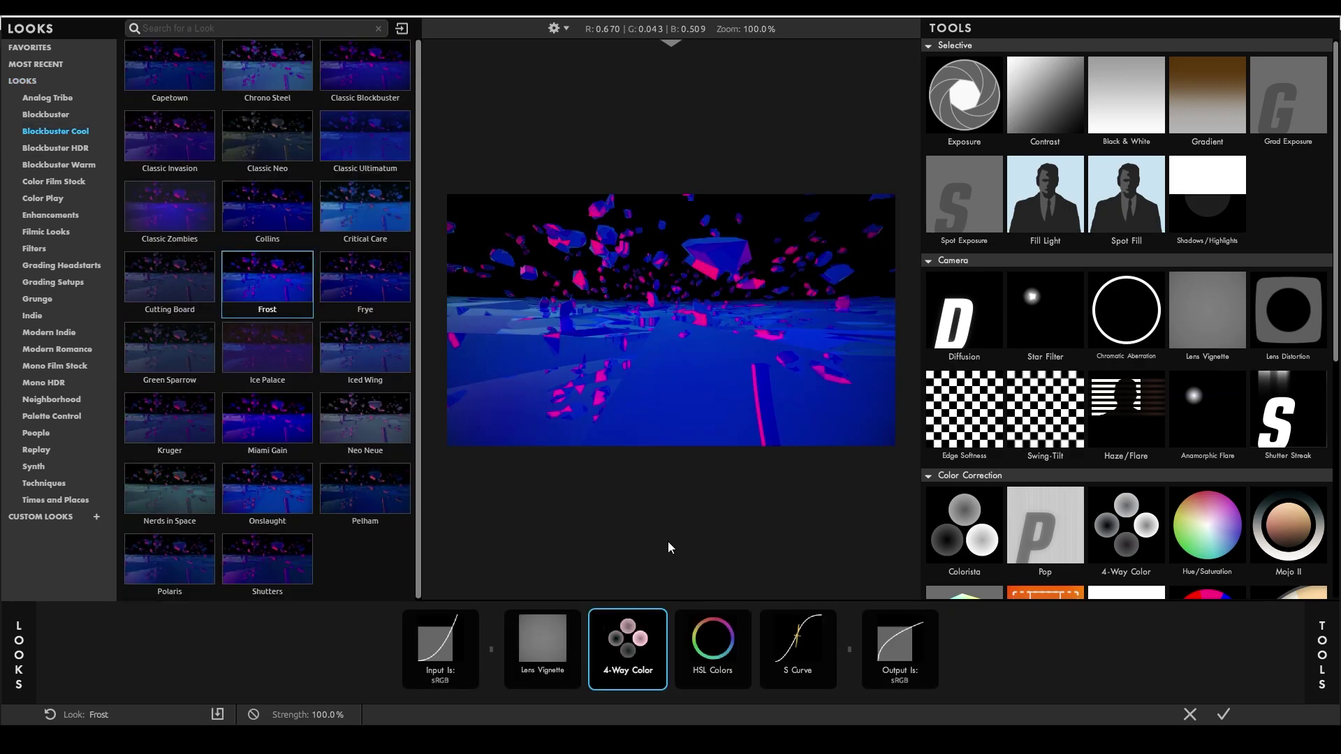
{"action": "left_click", "coordinate": [1223, 714]}
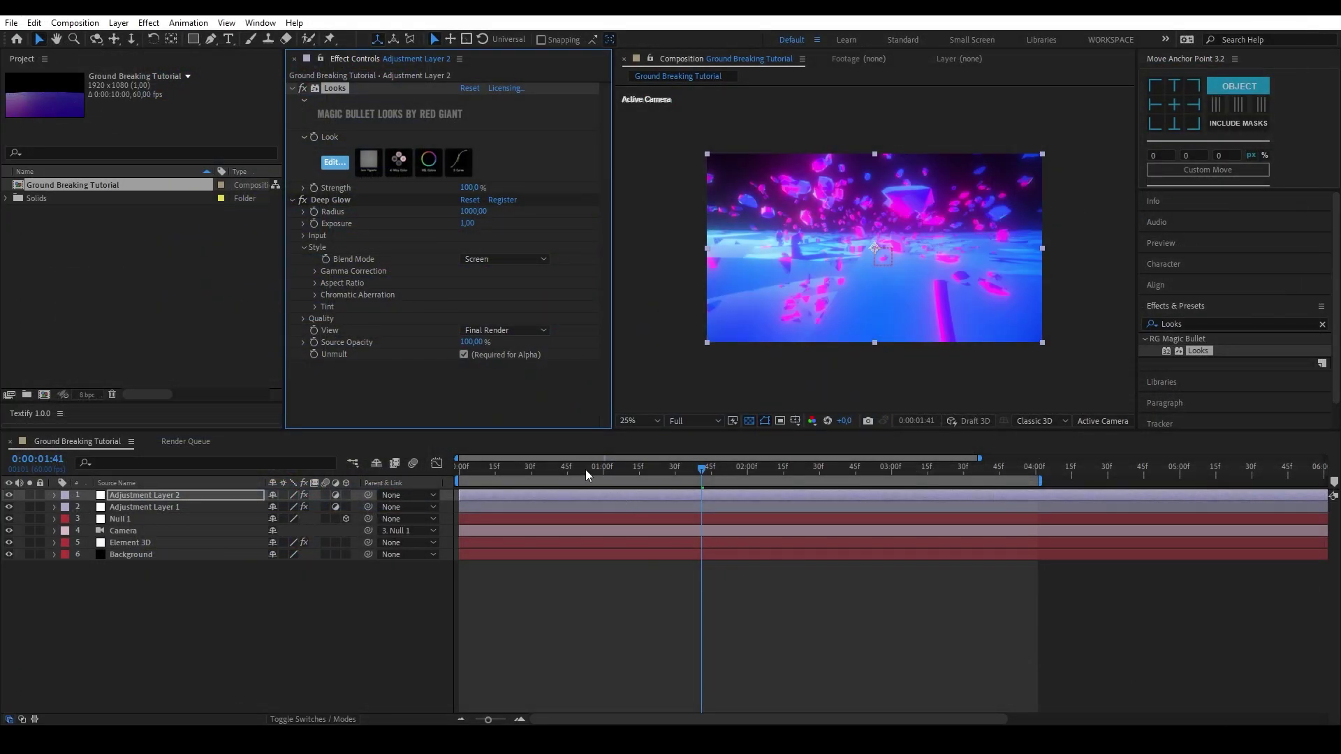
{"action": "left_click", "coordinate": [739, 597]}
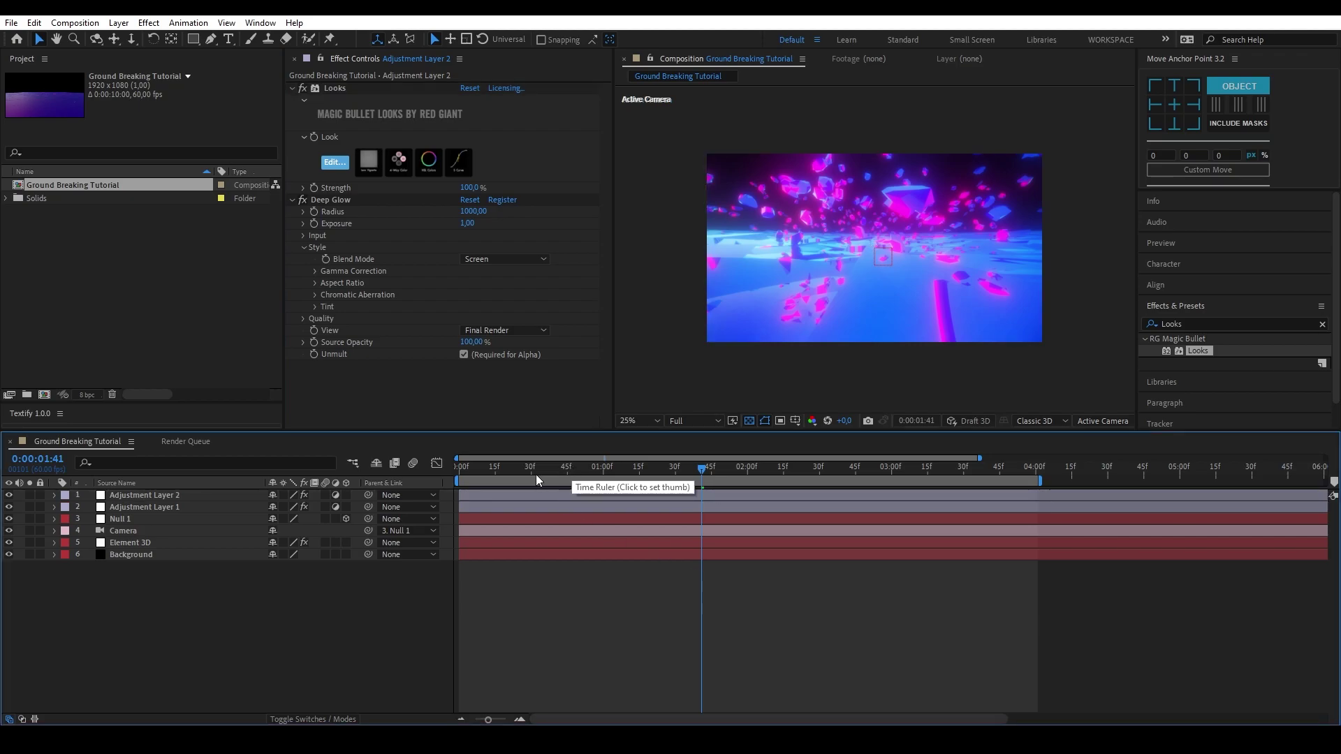
Set Adjustment Layer 2's Deep Glow Radius to 700.
{"action": "left_click", "coordinate": [467, 214]}
{"action": "type", "text": "700"}
{"action": "key", "text": "Return"}
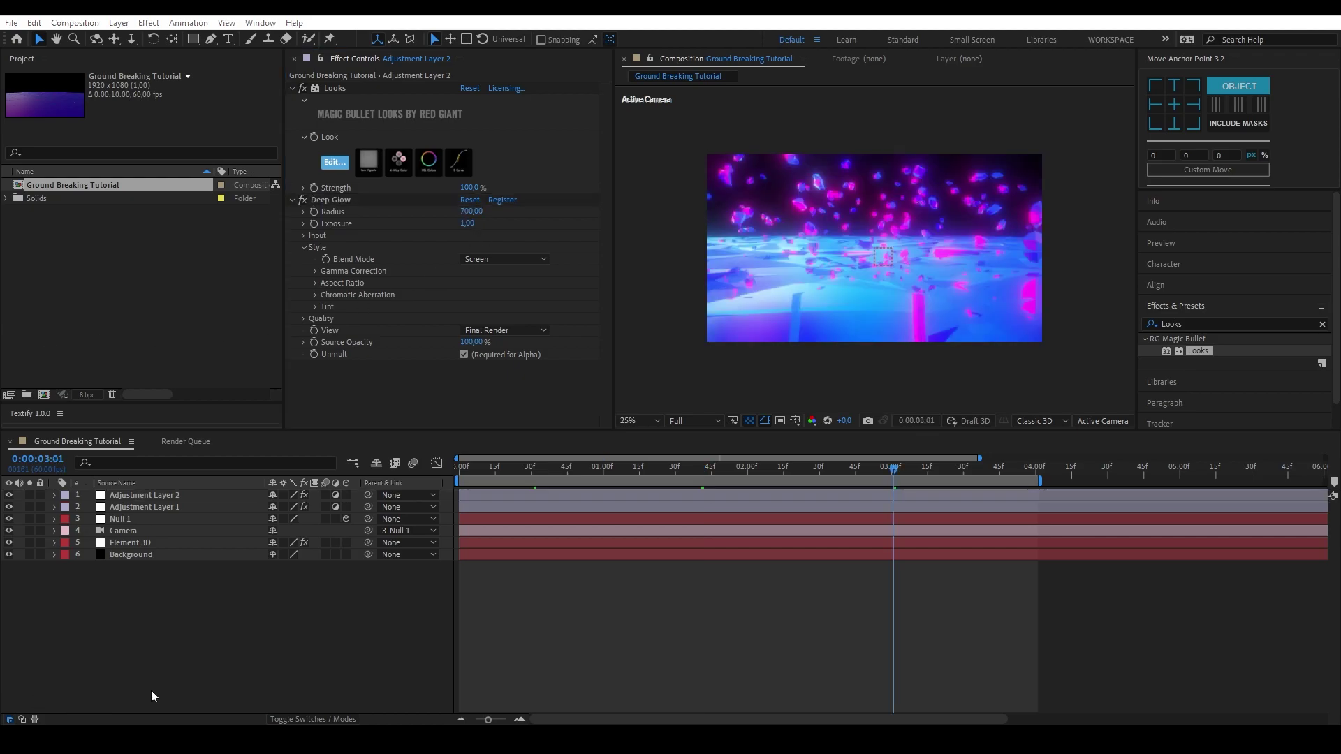
Enable ambient occlusion in the Element 3D layer's Render Settings and set AO Mode to Ray-Traced.
{"action": "left_click", "coordinate": [151, 690]}
{"action": "left_click", "coordinate": [125, 542]}
{"action": "left_click", "coordinate": [308, 239]}
{"action": "left_click", "coordinate": [304, 240]}
{"action": "scroll", "coordinate": [350, 215], "scroll_direction": "down", "scroll_amount": 1}
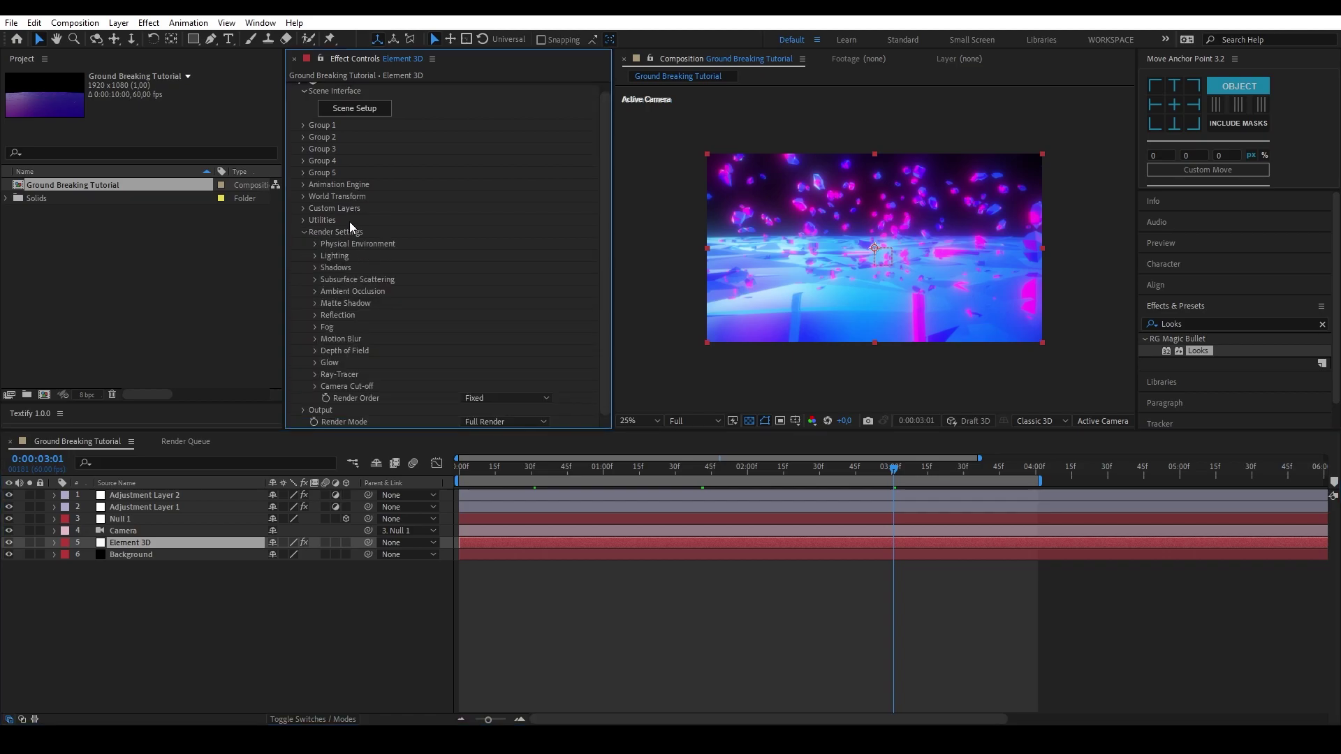
{"action": "left_click", "coordinate": [315, 291]}
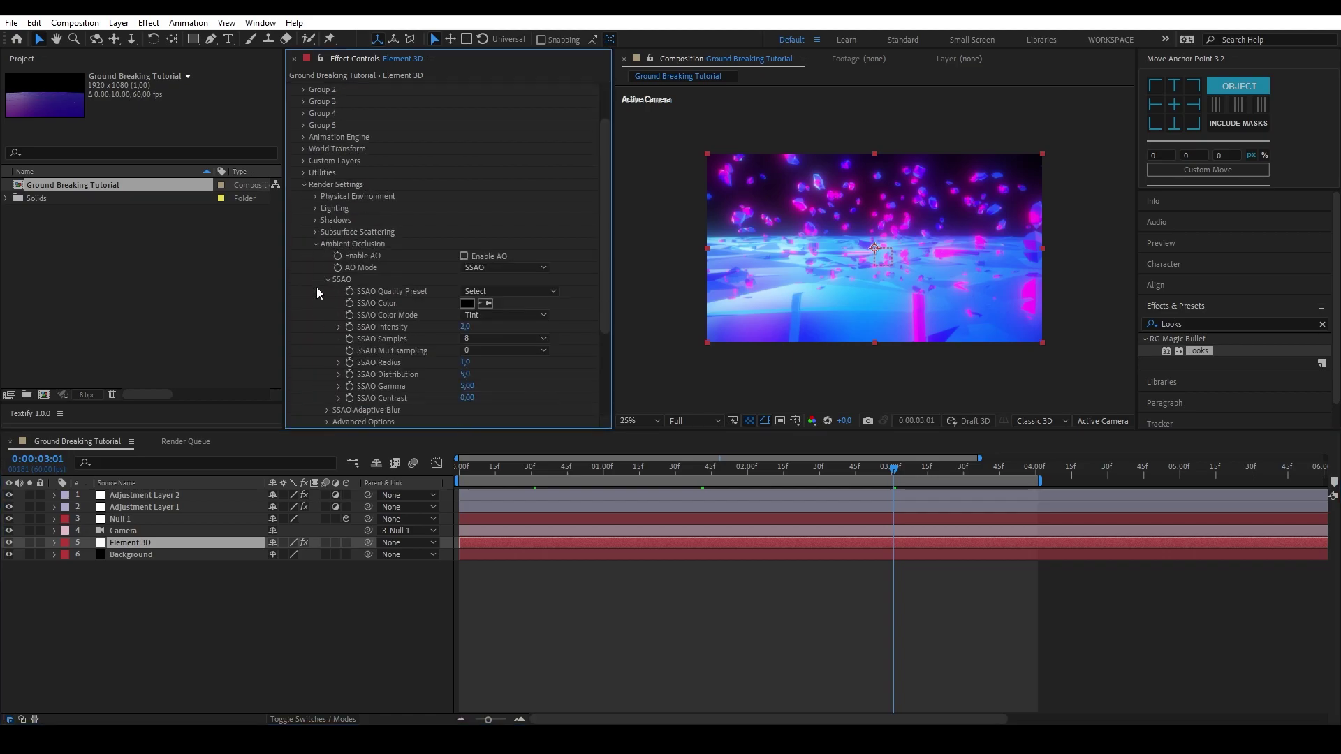
{"action": "scroll", "coordinate": [316, 287], "scroll_direction": "down", "scroll_amount": 3}
{"action": "right_click", "coordinate": [466, 192]}
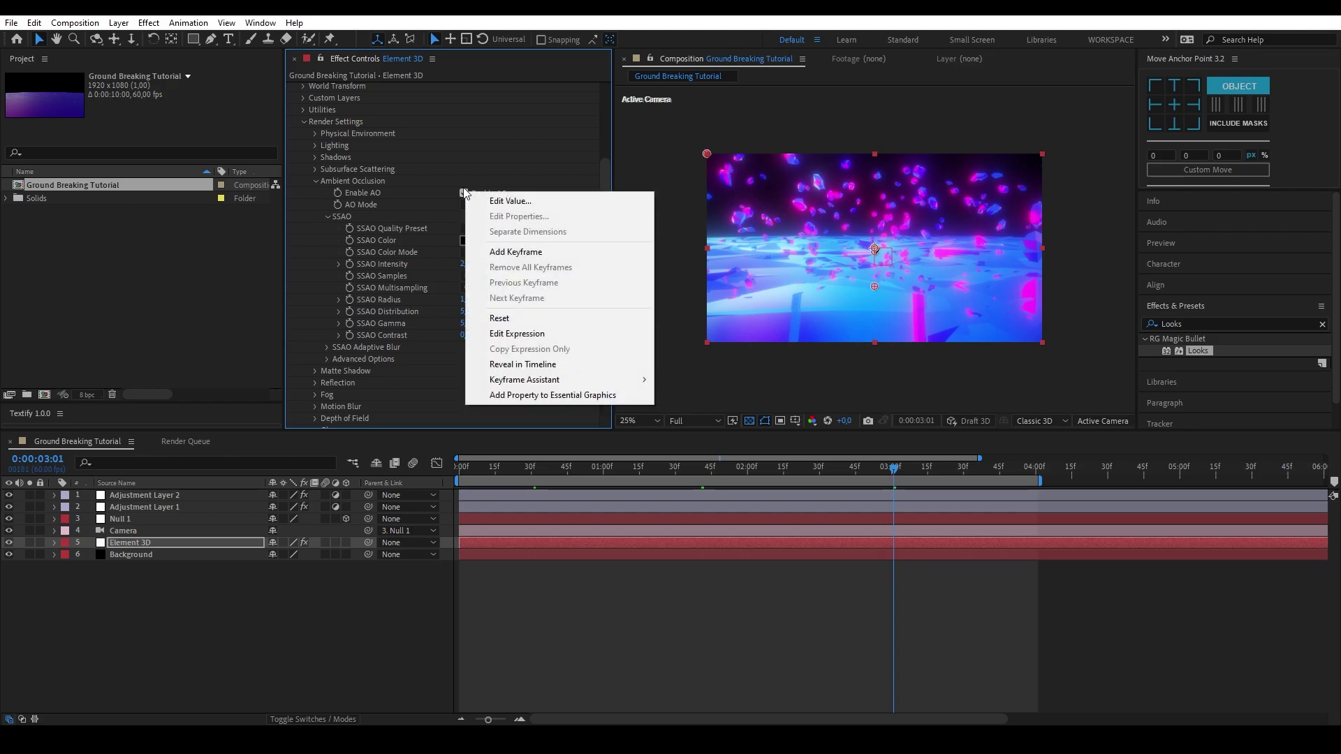
{"action": "left_click", "coordinate": [464, 192]}
{"action": "left_click", "coordinate": [480, 209]}
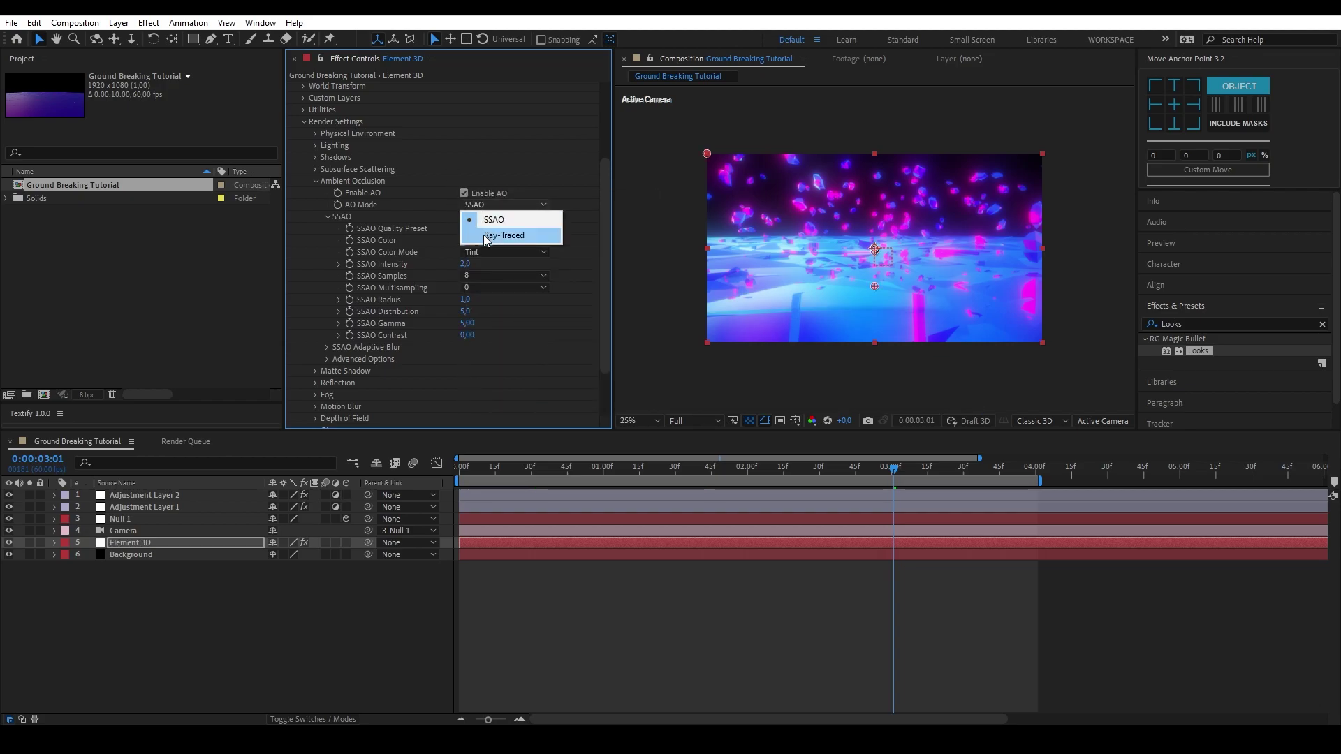
{"action": "left_click", "coordinate": [503, 235]}
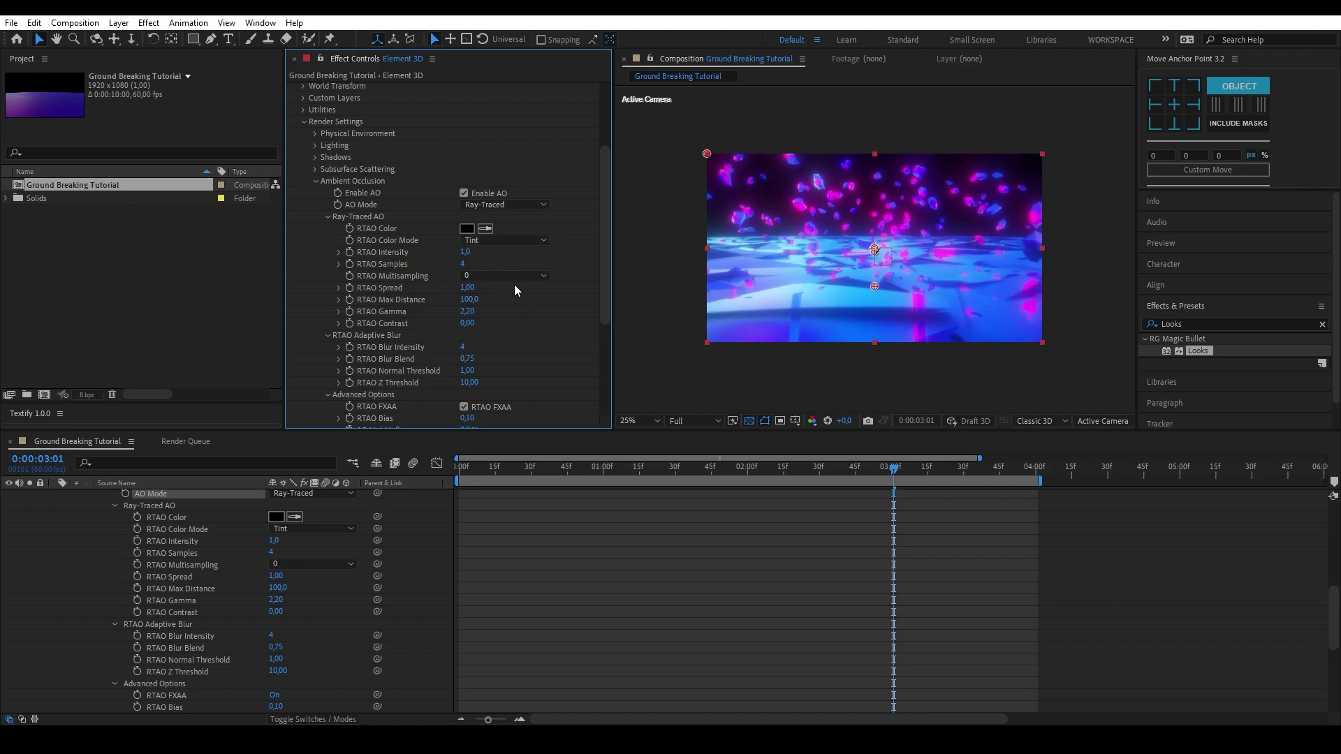
Set Element 3D's RTAO Multisampling to 4 and RTAO Gamma to 4.
{"action": "left_click", "coordinate": [465, 276]}
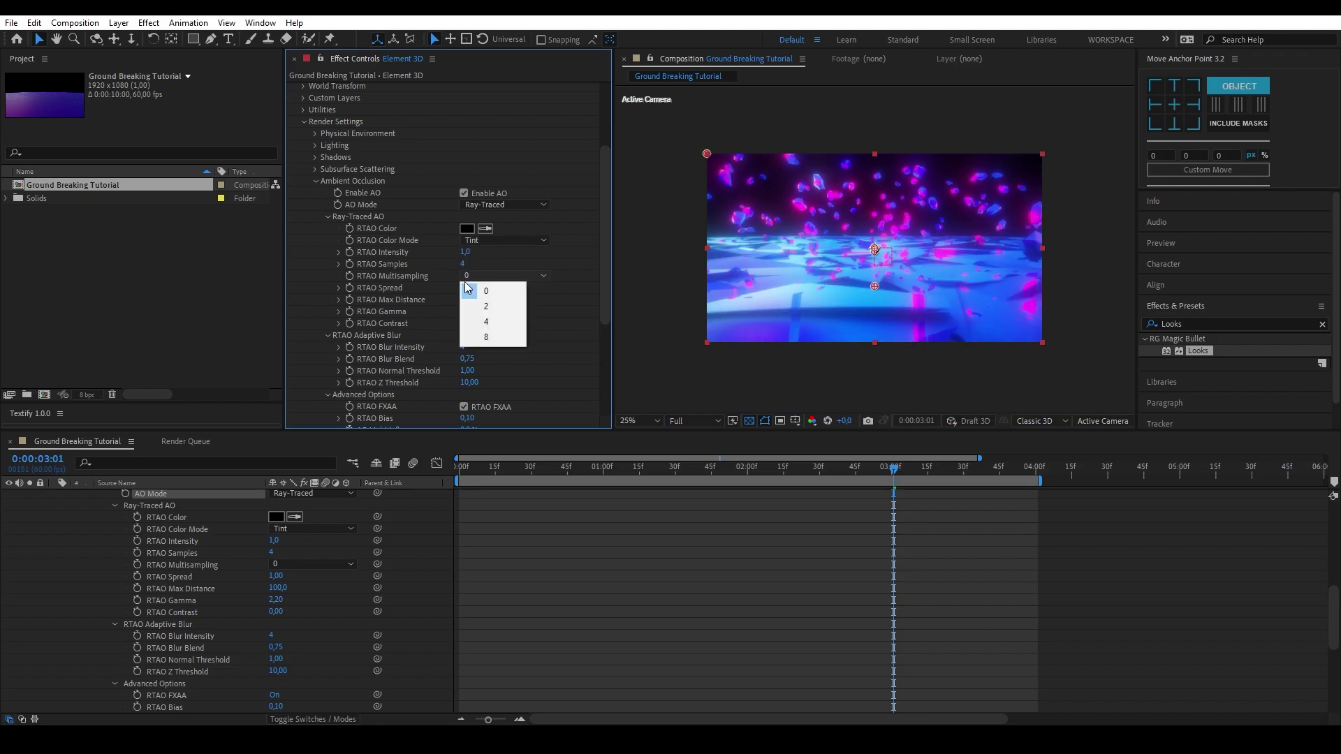
{"action": "left_click", "coordinate": [474, 322]}
{"action": "left_click", "coordinate": [467, 312]}
{"action": "type", "text": "4"}
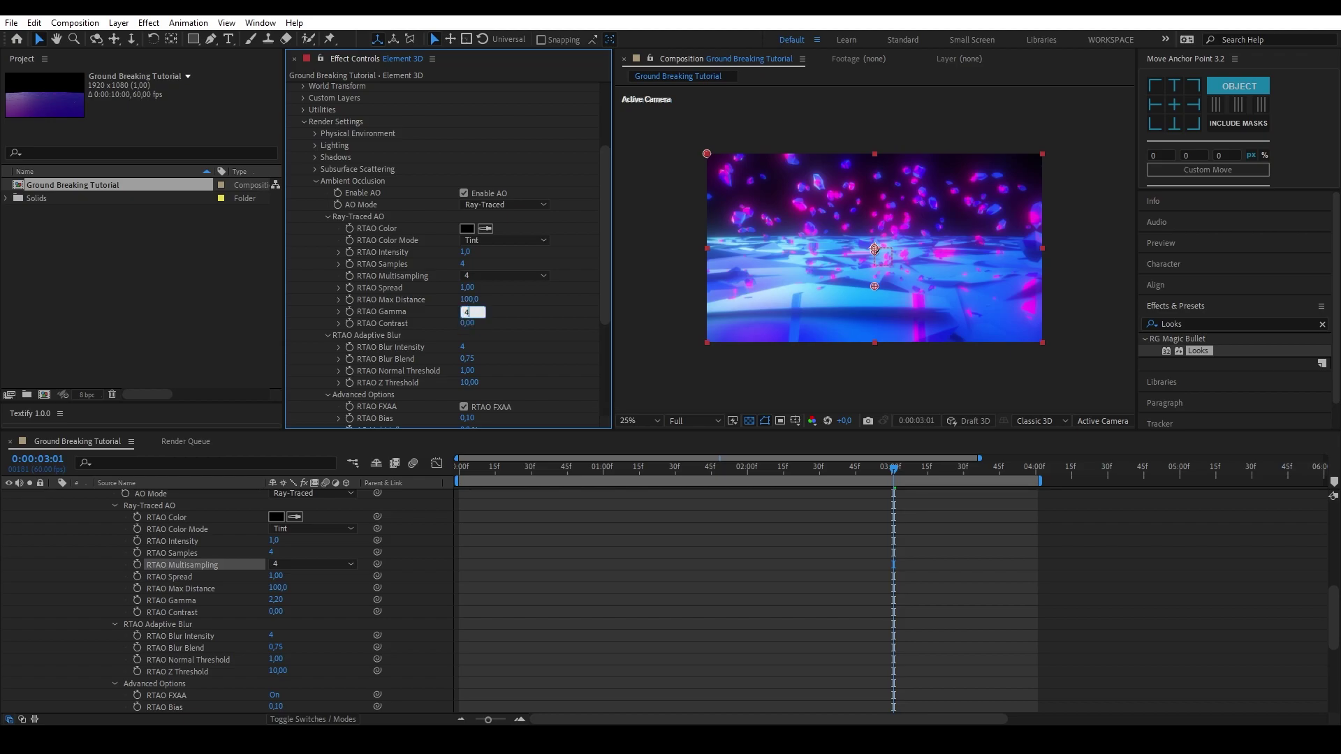
{"action": "key", "text": "Return"}
Set AO Fog Influence to 55%, AO Illumination Influence to 55% and Matte Intensity to 50% in the ambient occlusion's Advanced Options.
{"action": "scroll", "coordinate": [522, 372], "scroll_direction": "down", "scroll_amount": 1}
{"action": "scroll", "coordinate": [525, 366], "scroll_direction": "down", "scroll_amount": 2}
{"action": "left_click", "coordinate": [473, 350]}
{"action": "type", "text": "55"}
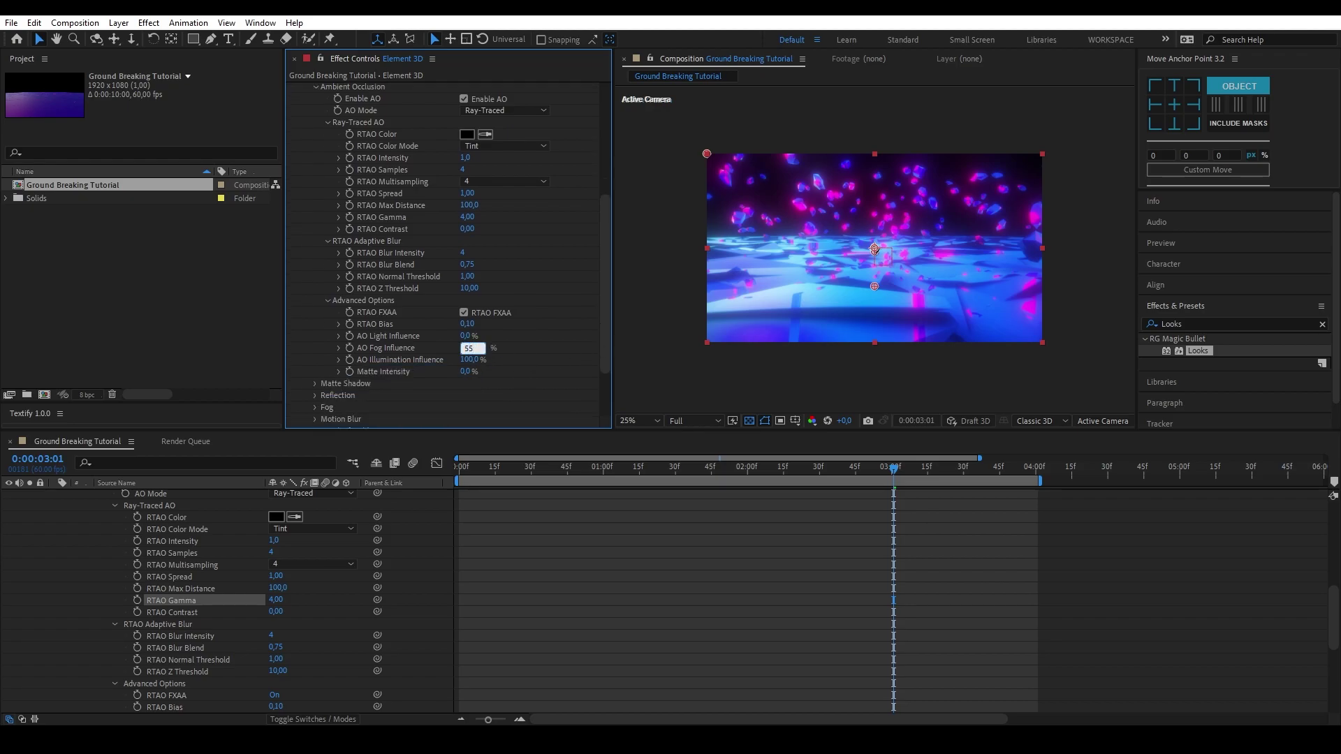
{"action": "key", "text": "Tab"}
{"action": "type", "text": "55"}
{"action": "key", "text": "Tab"}
{"action": "type", "text": "50"}
{"action": "key", "text": "Return"}
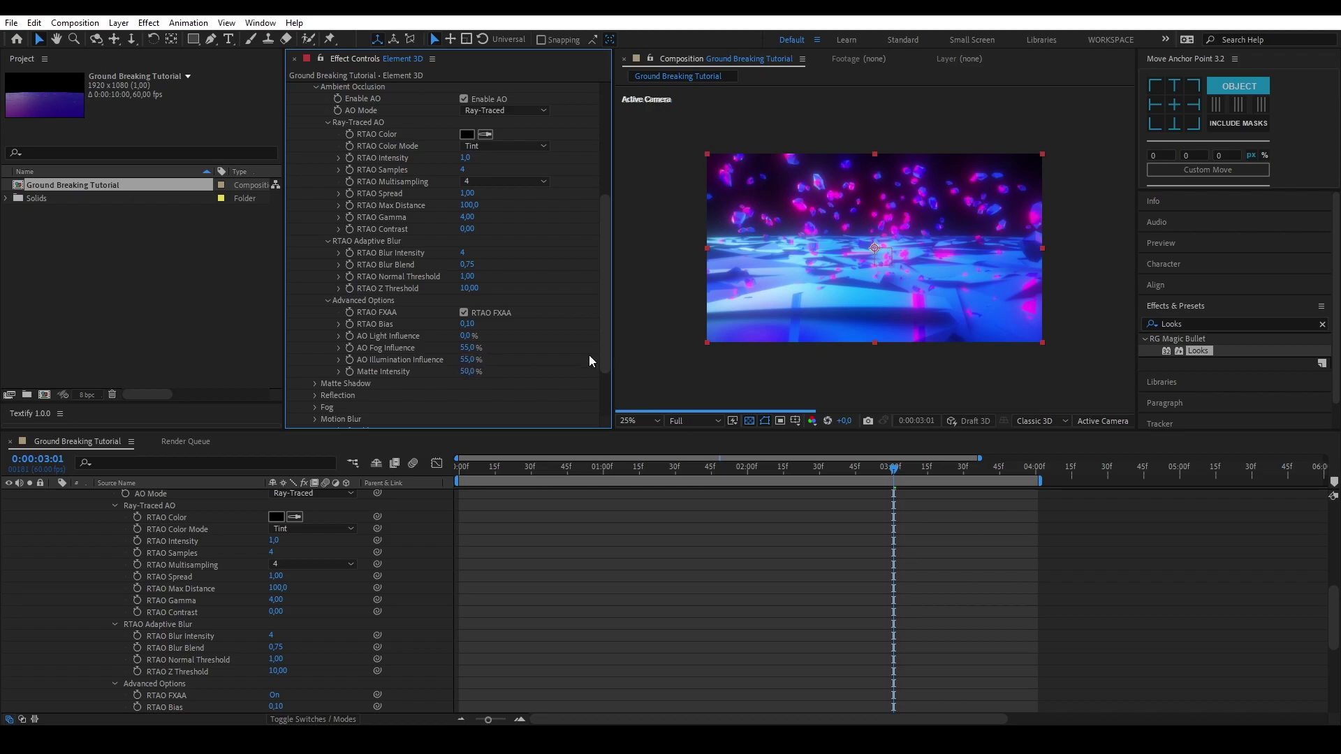
Set Element 3D's reflection Spherical Map Resolution to 256 and Mirror Surface Quality to High.
{"action": "scroll", "coordinate": [585, 360], "scroll_direction": "up", "scroll_amount": 5}
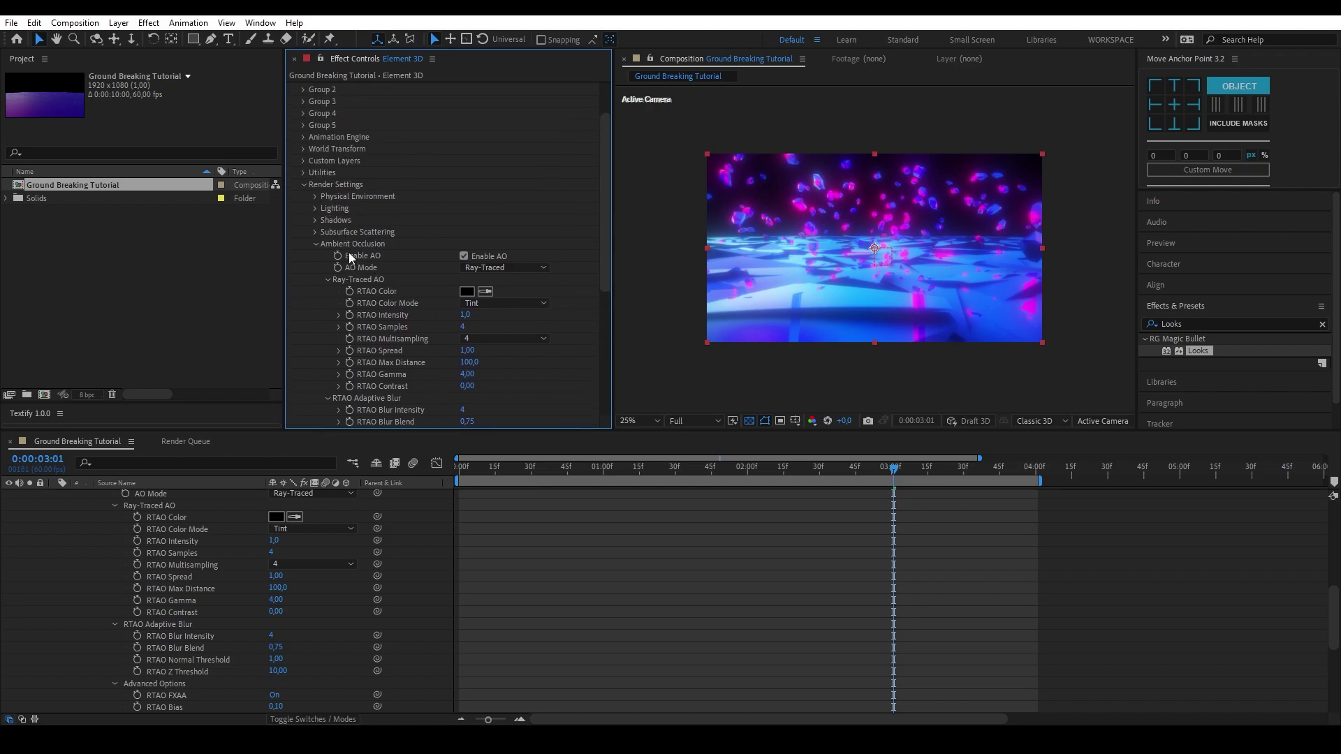
{"action": "left_click", "coordinate": [316, 245]}
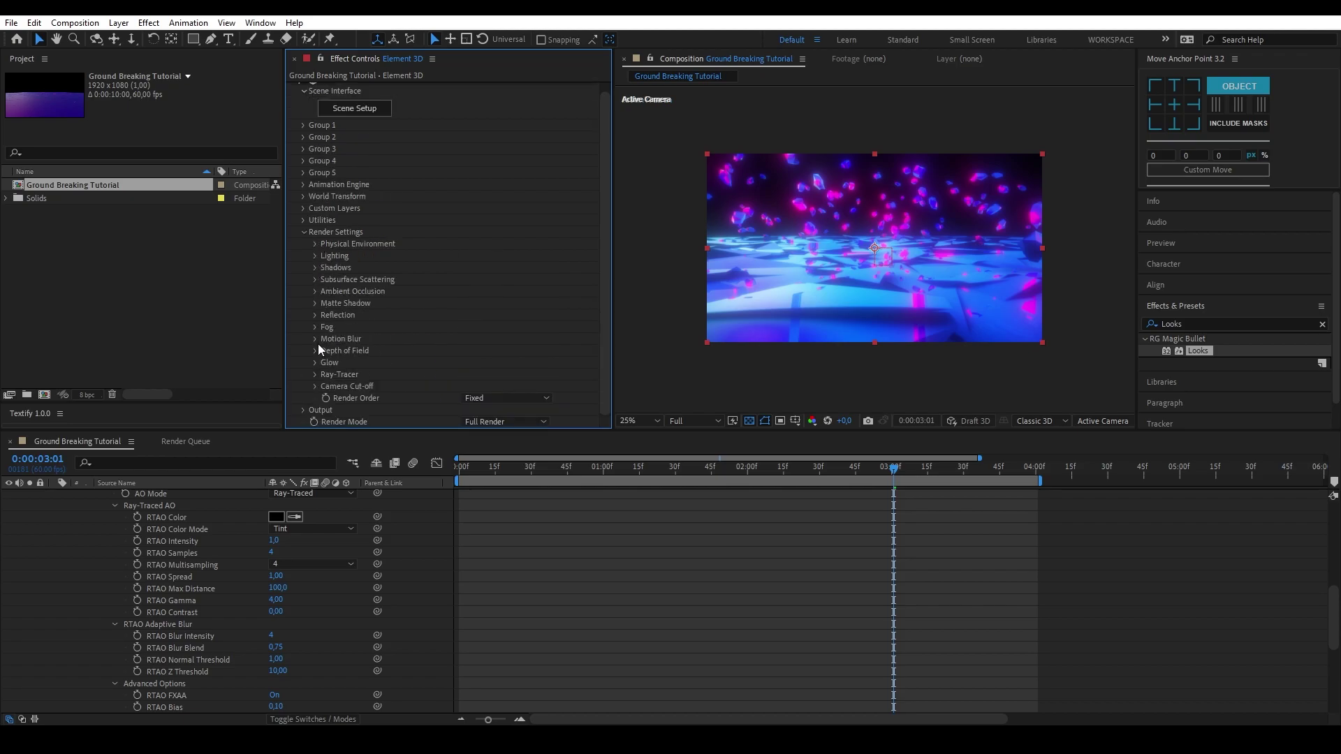
{"action": "left_click", "coordinate": [314, 316]}
{"action": "left_click", "coordinate": [470, 350]}
{"action": "left_click", "coordinate": [475, 397]}
{"action": "left_click", "coordinate": [484, 364]}
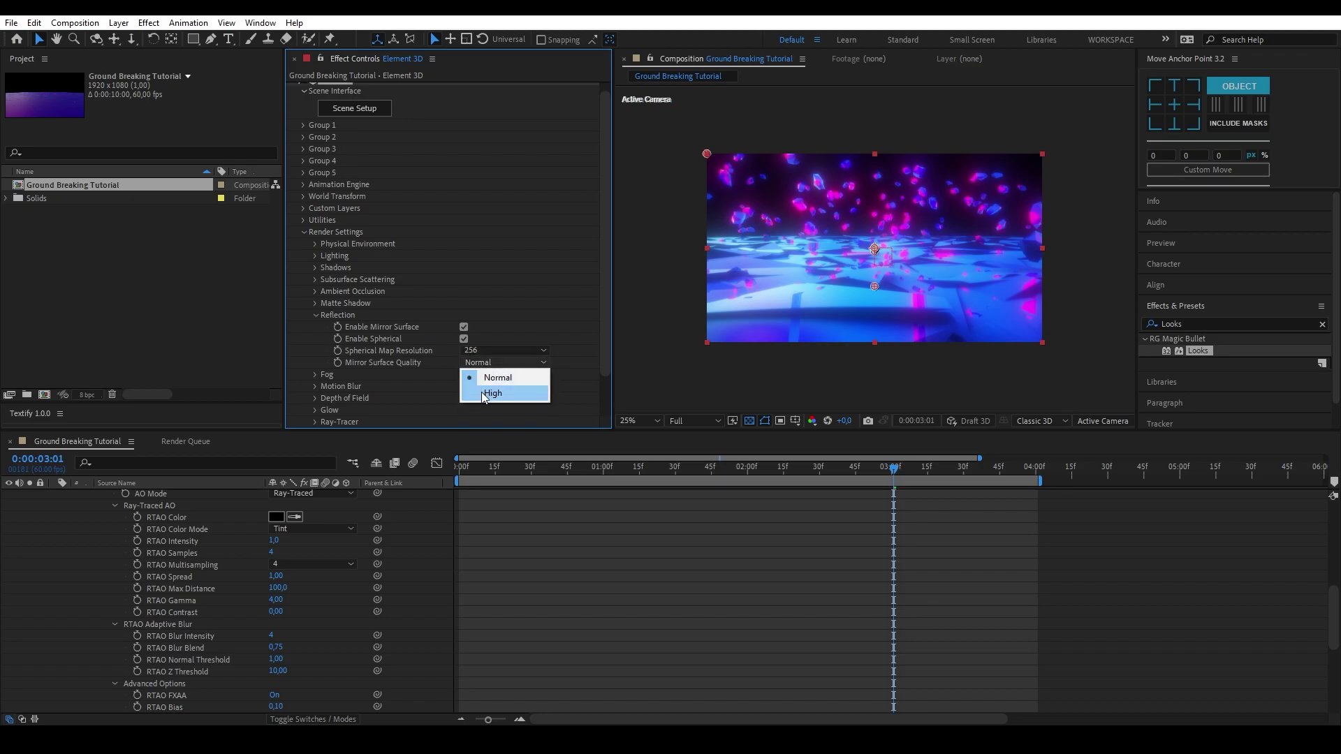
{"action": "left_click", "coordinate": [484, 396]}
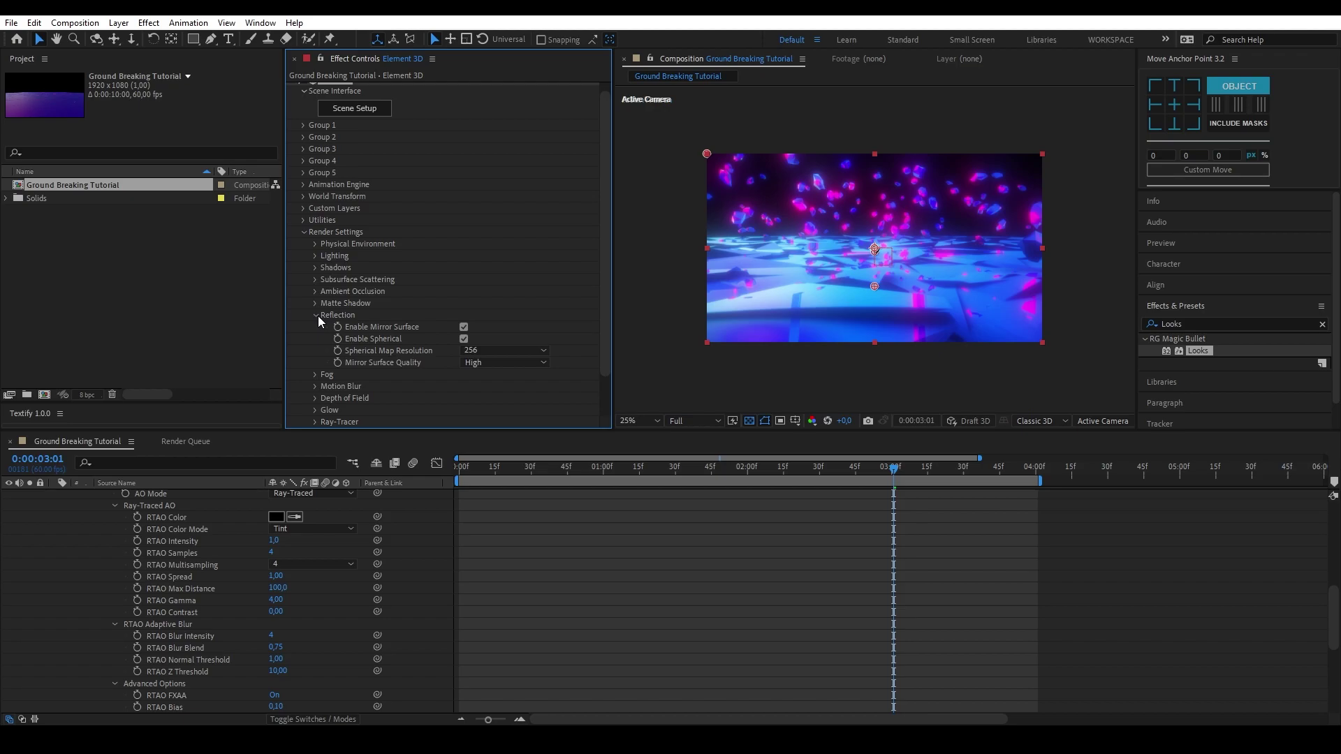
Set Transparency Samples to 8 in Element 3D's Ray-Tracer settings.
{"action": "left_click", "coordinate": [317, 316]}
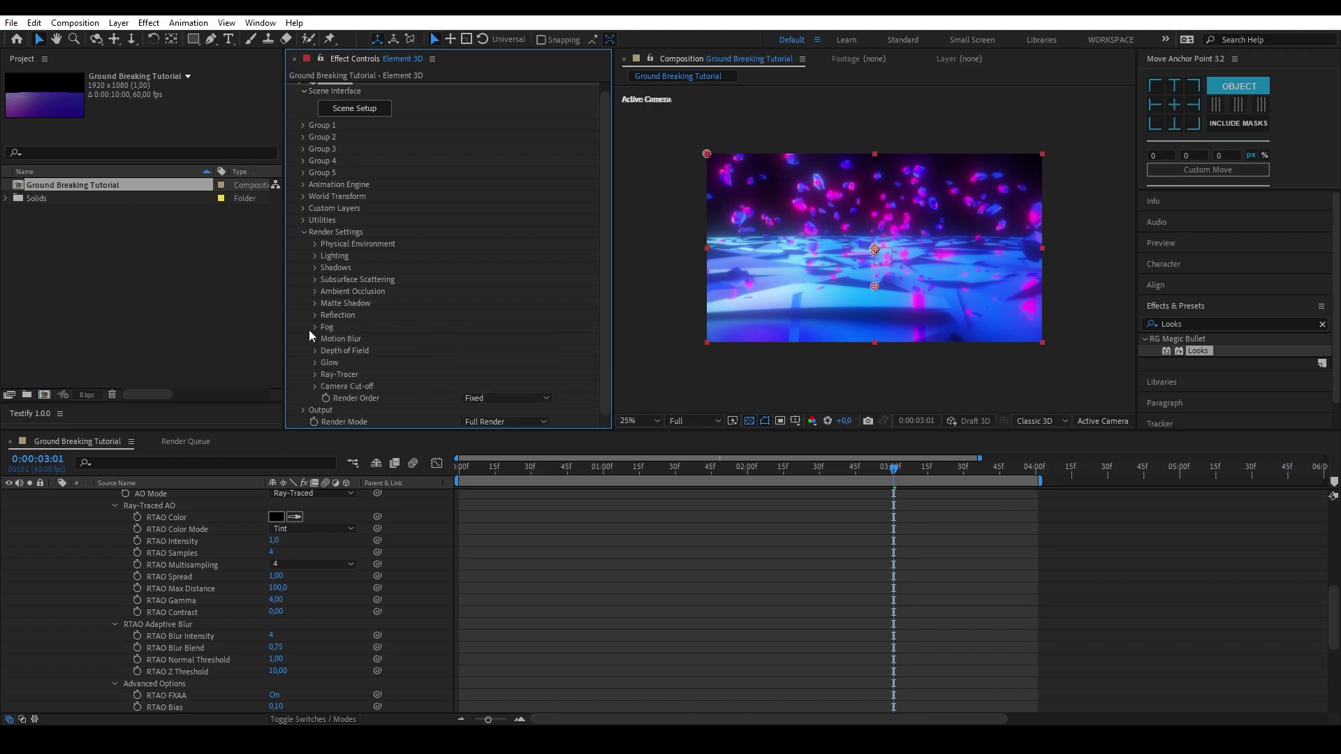
{"action": "left_click", "coordinate": [314, 375]}
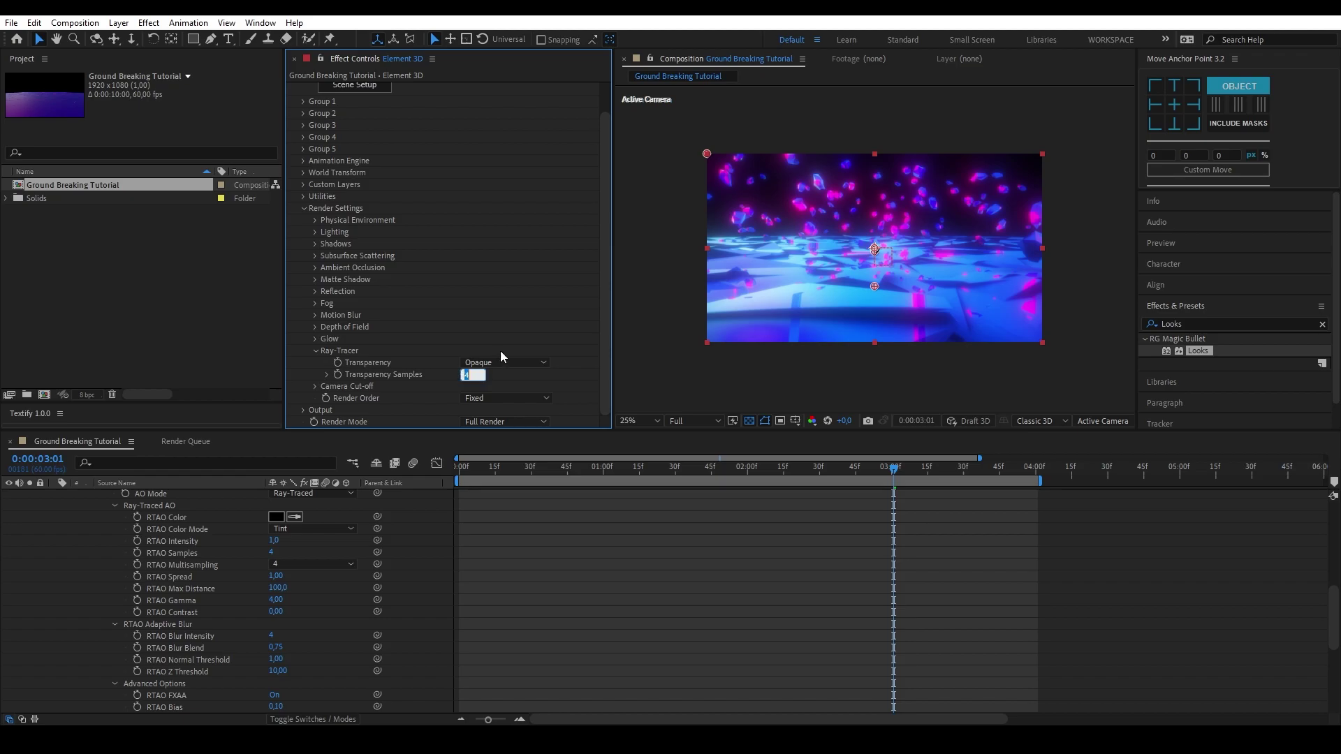
{"action": "type", "text": "8"}
{"action": "key", "text": "Return"}
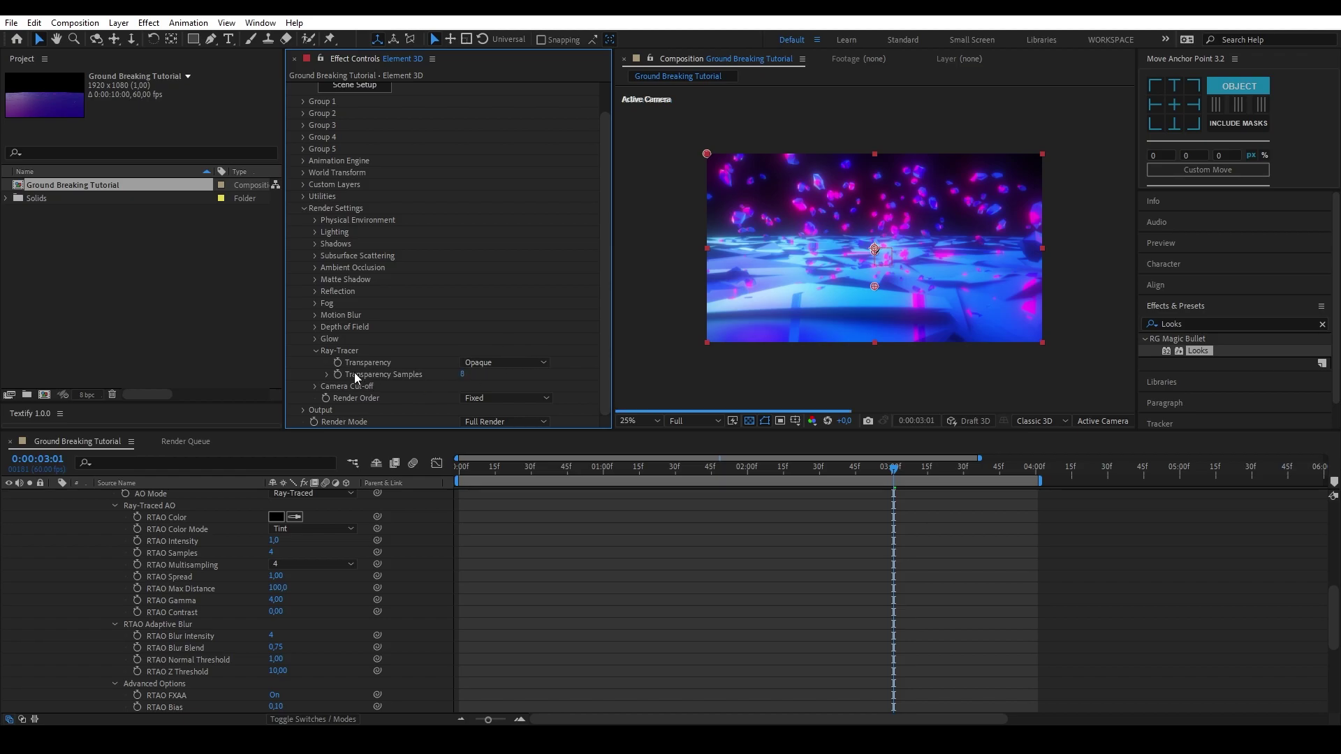
{"action": "left_click", "coordinate": [316, 352]}
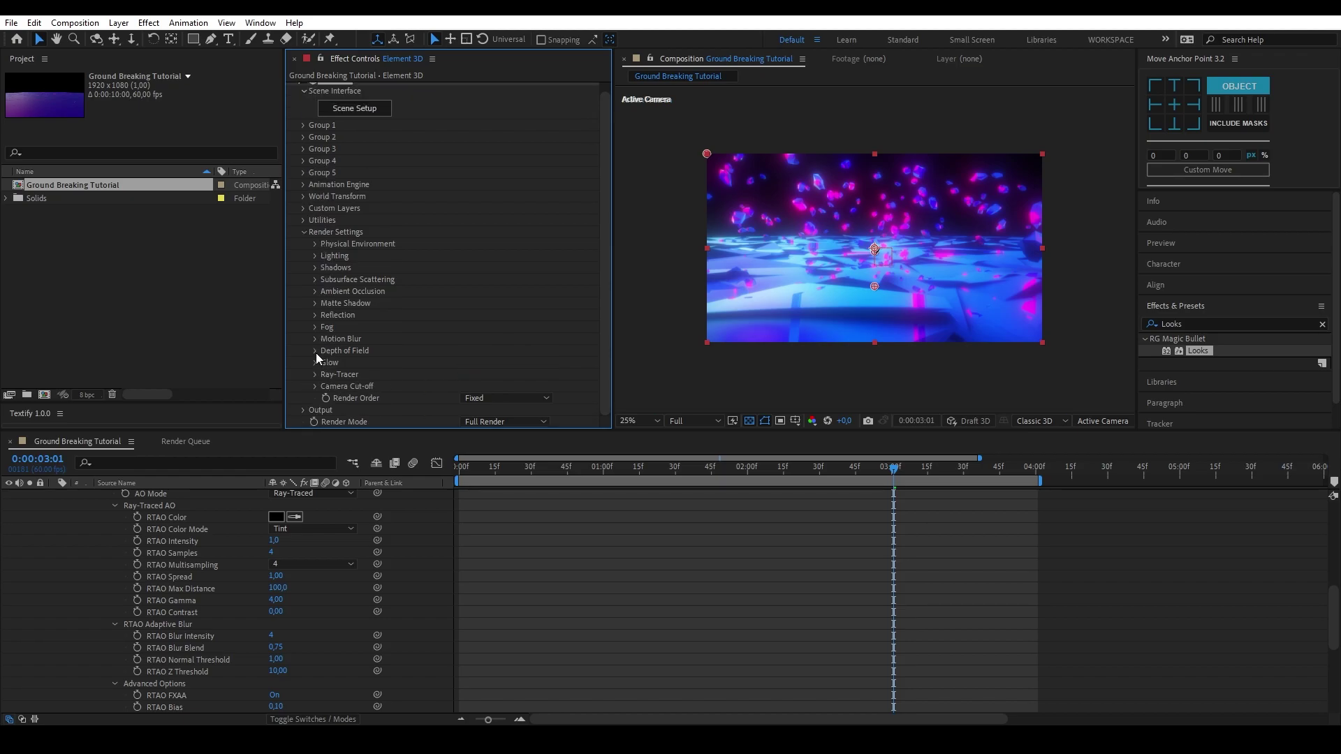
Set Element 3D's output Multisampling to 16 and Supersampling to 4, and enable Enhanced Multisampling.
{"action": "left_click", "coordinate": [304, 410]}
{"action": "scroll", "coordinate": [308, 279], "scroll_direction": "down", "scroll_amount": 5}
{"action": "scroll", "coordinate": [307, 202], "scroll_direction": "down", "scroll_amount": 1}
{"action": "left_click", "coordinate": [482, 243]}
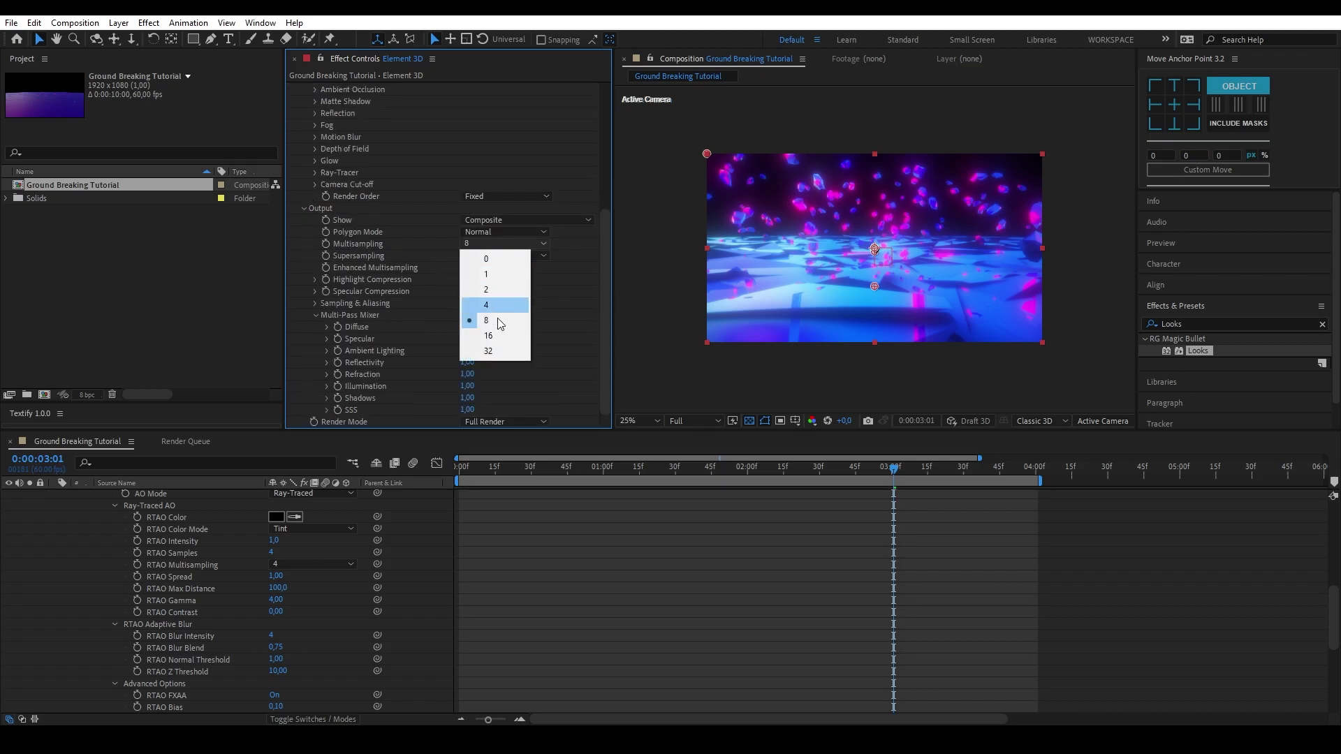
{"action": "left_click", "coordinate": [502, 334]}
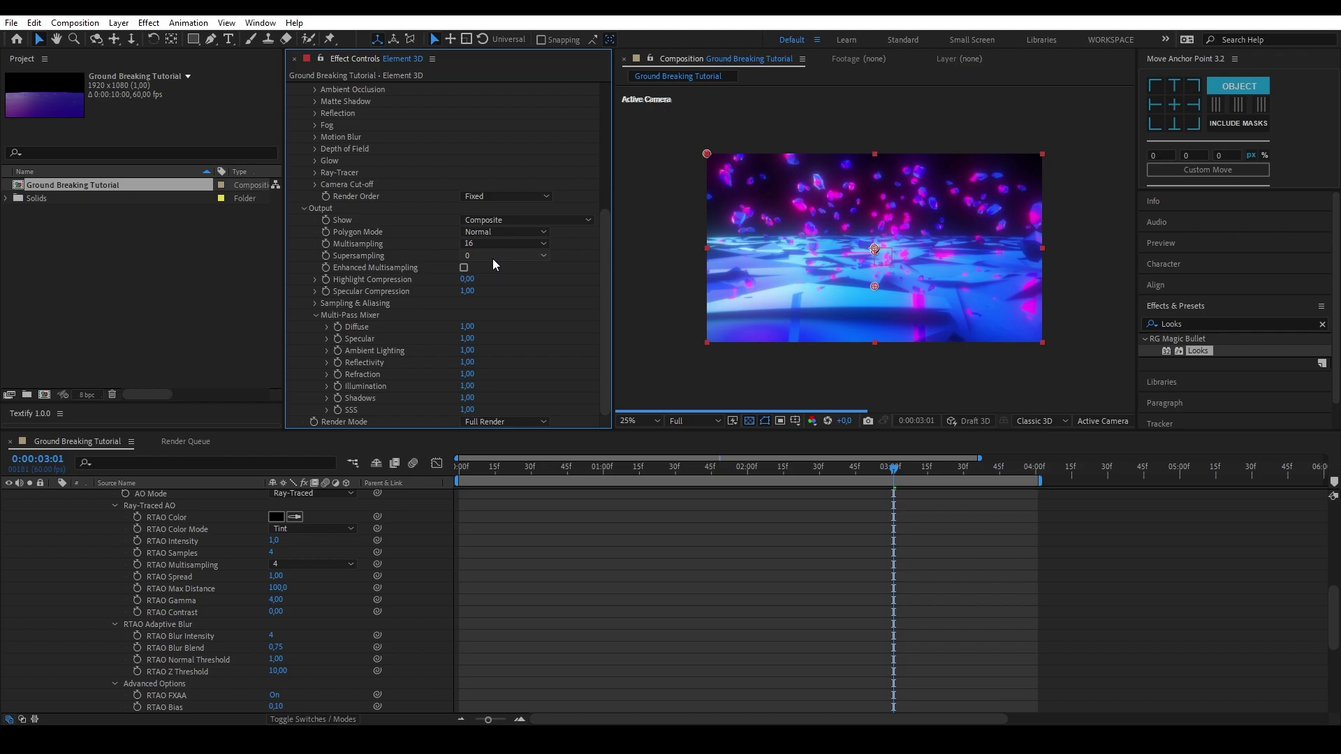
{"action": "left_click", "coordinate": [493, 255]}
{"action": "left_click", "coordinate": [489, 297]}
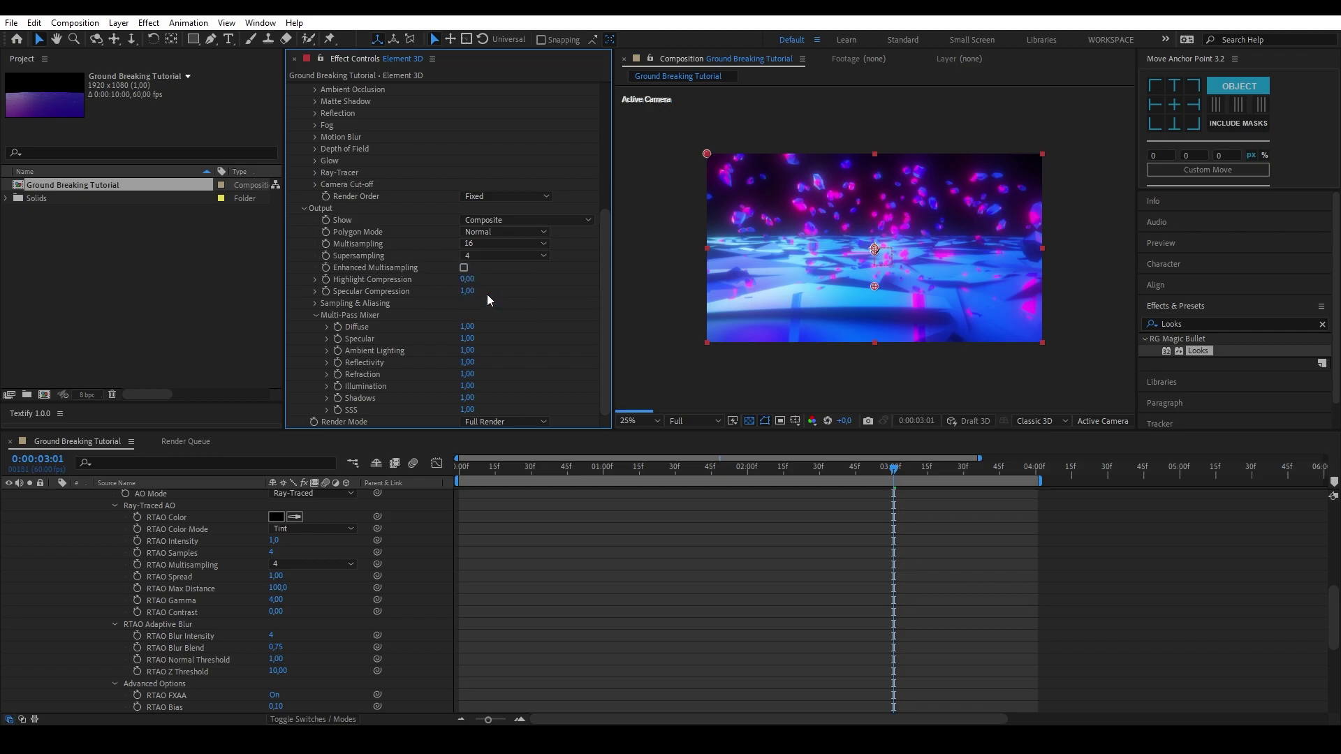
{"action": "left_click", "coordinate": [464, 268]}
Collapse Element 3D's Output and Render Settings groups and the layer's properties in the timeline, and clear the layer selection.
{"action": "left_click", "coordinate": [303, 208]}
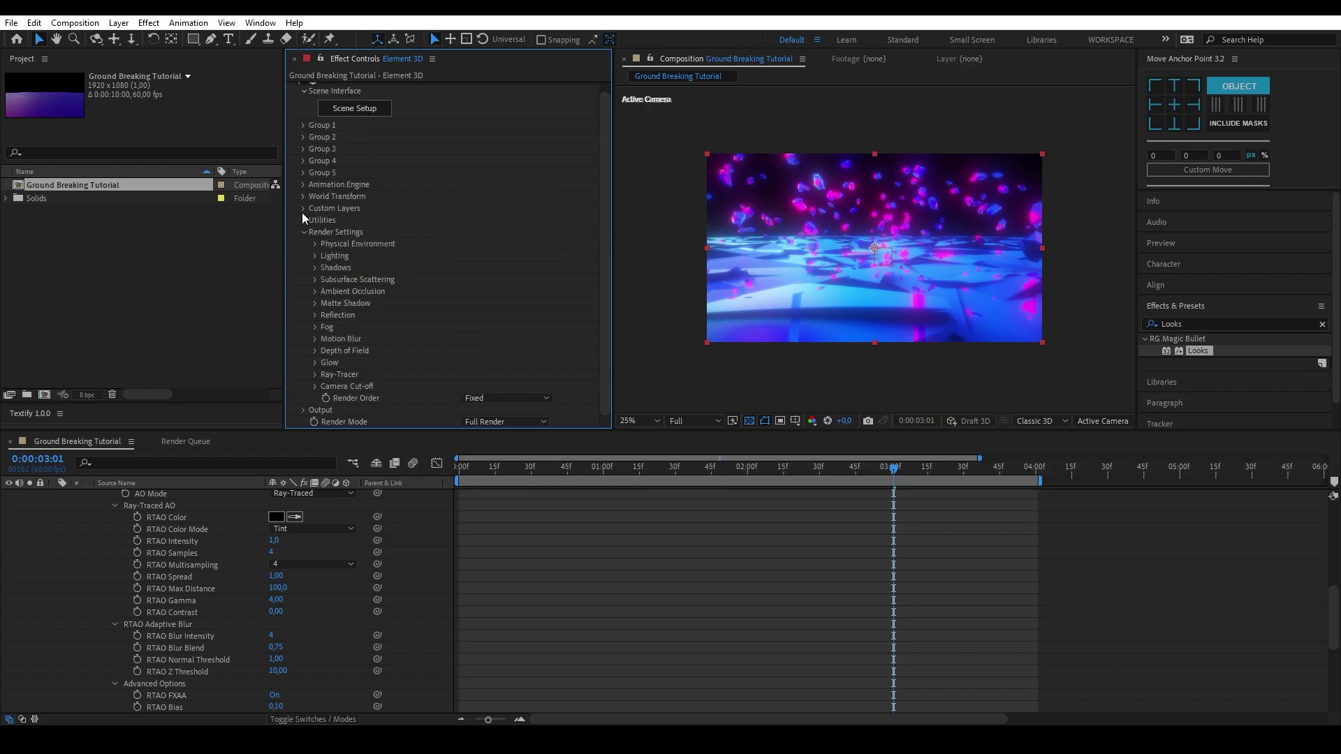
{"action": "left_click", "coordinate": [304, 231]}
{"action": "scroll", "coordinate": [90, 538], "scroll_direction": "up", "scroll_amount": 10}
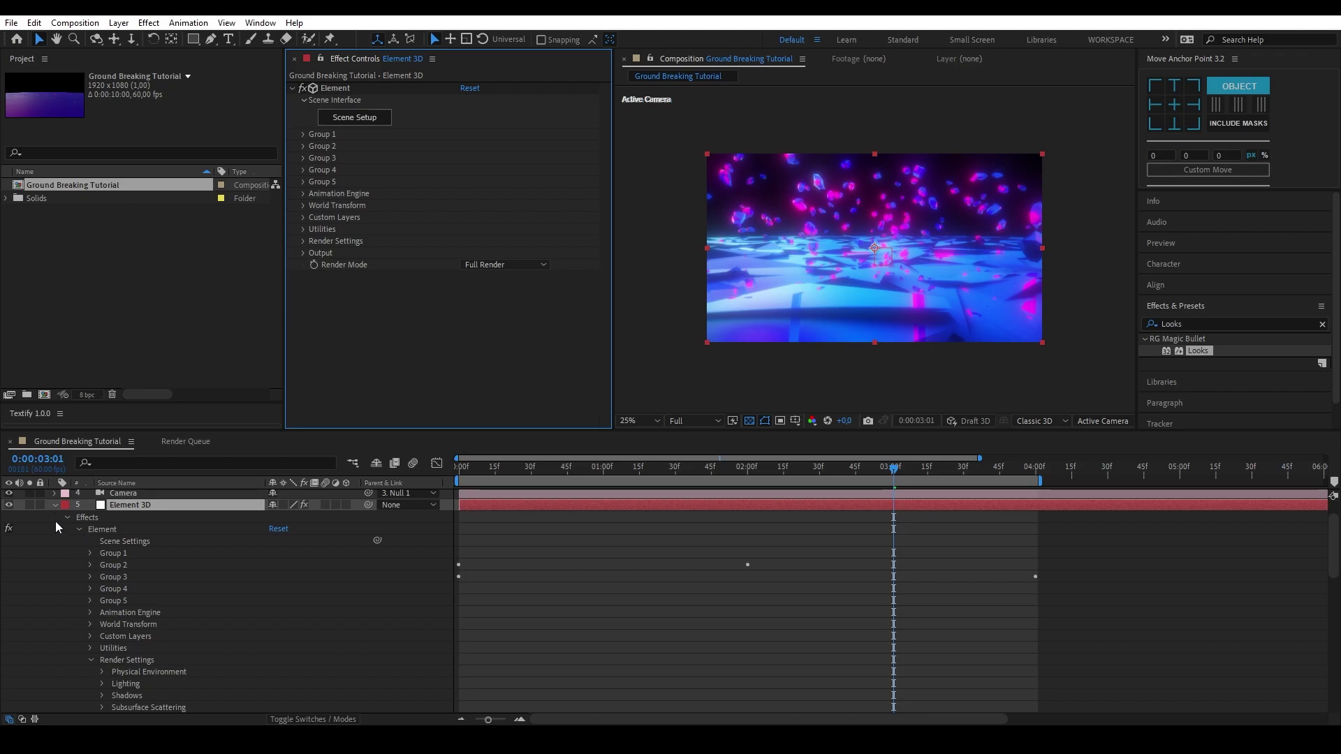
{"action": "left_click", "coordinate": [56, 521]}
{"action": "left_click", "coordinate": [222, 657]}
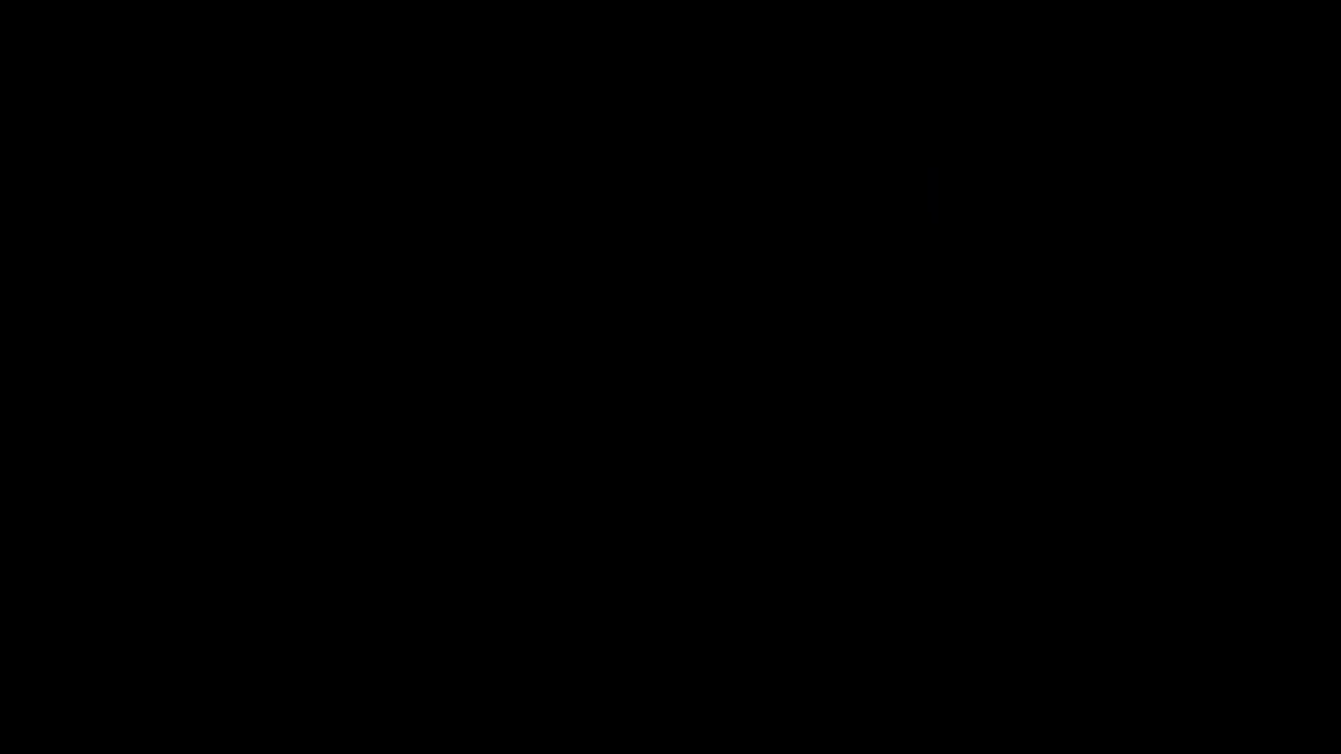